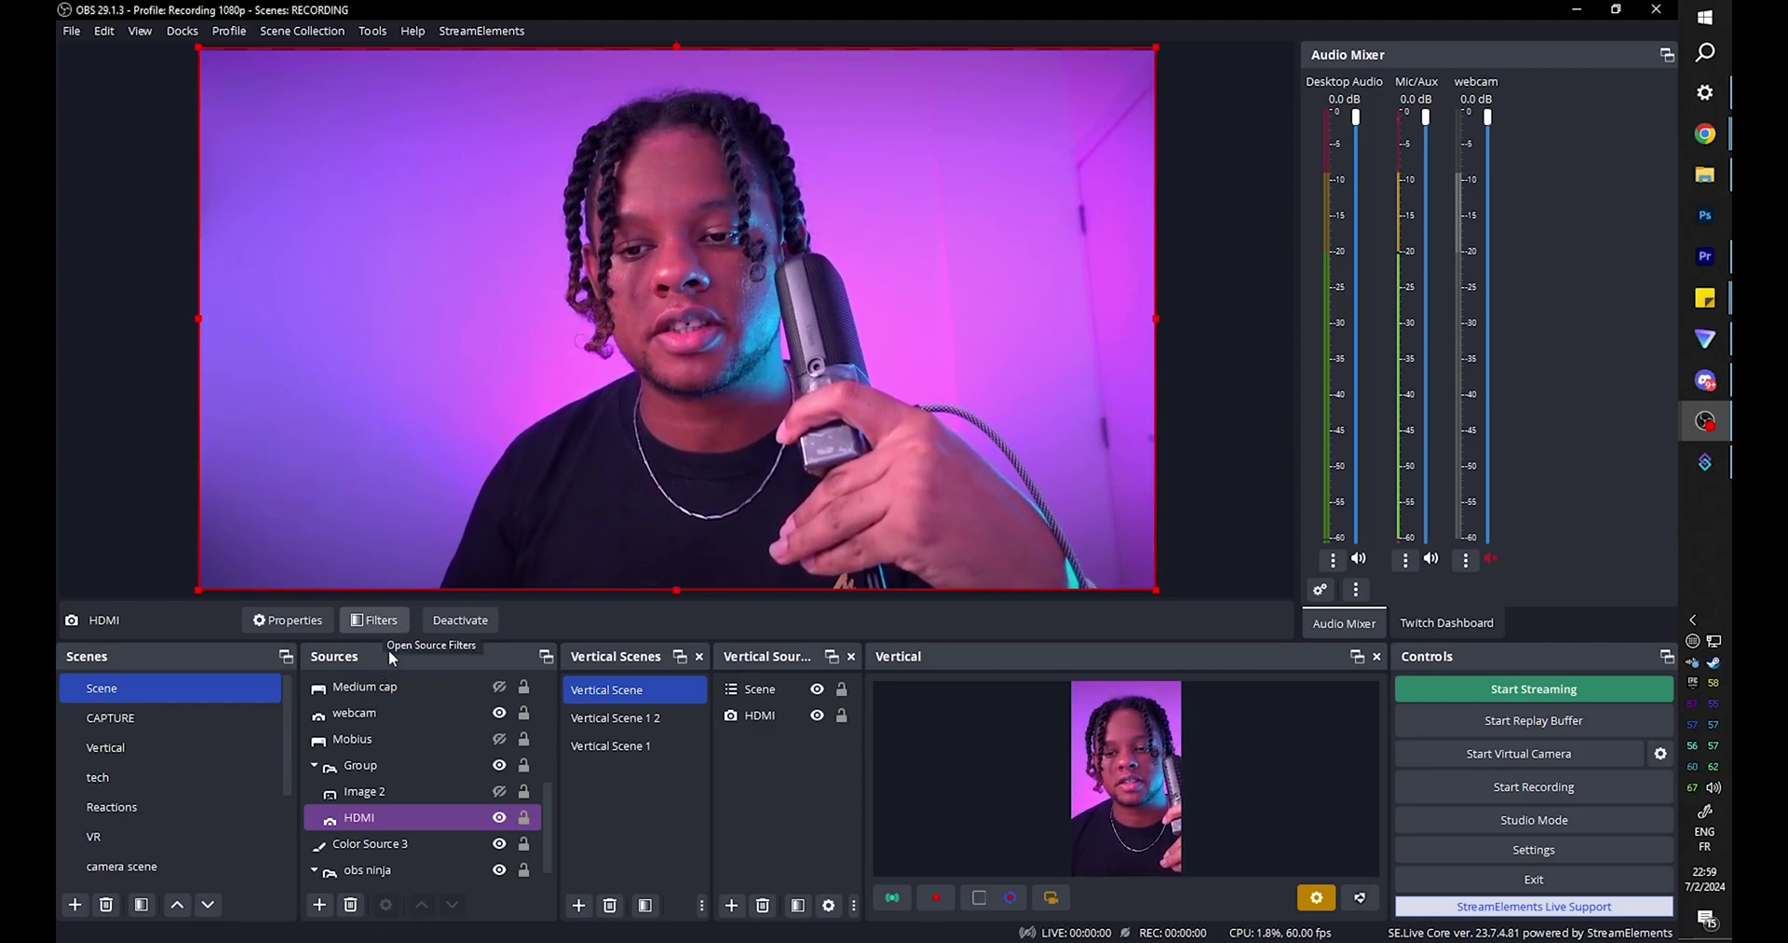
# Add a User-defined shader filter to the HDMI source, set to load its shader text from file
pyautogui.click(373, 621)
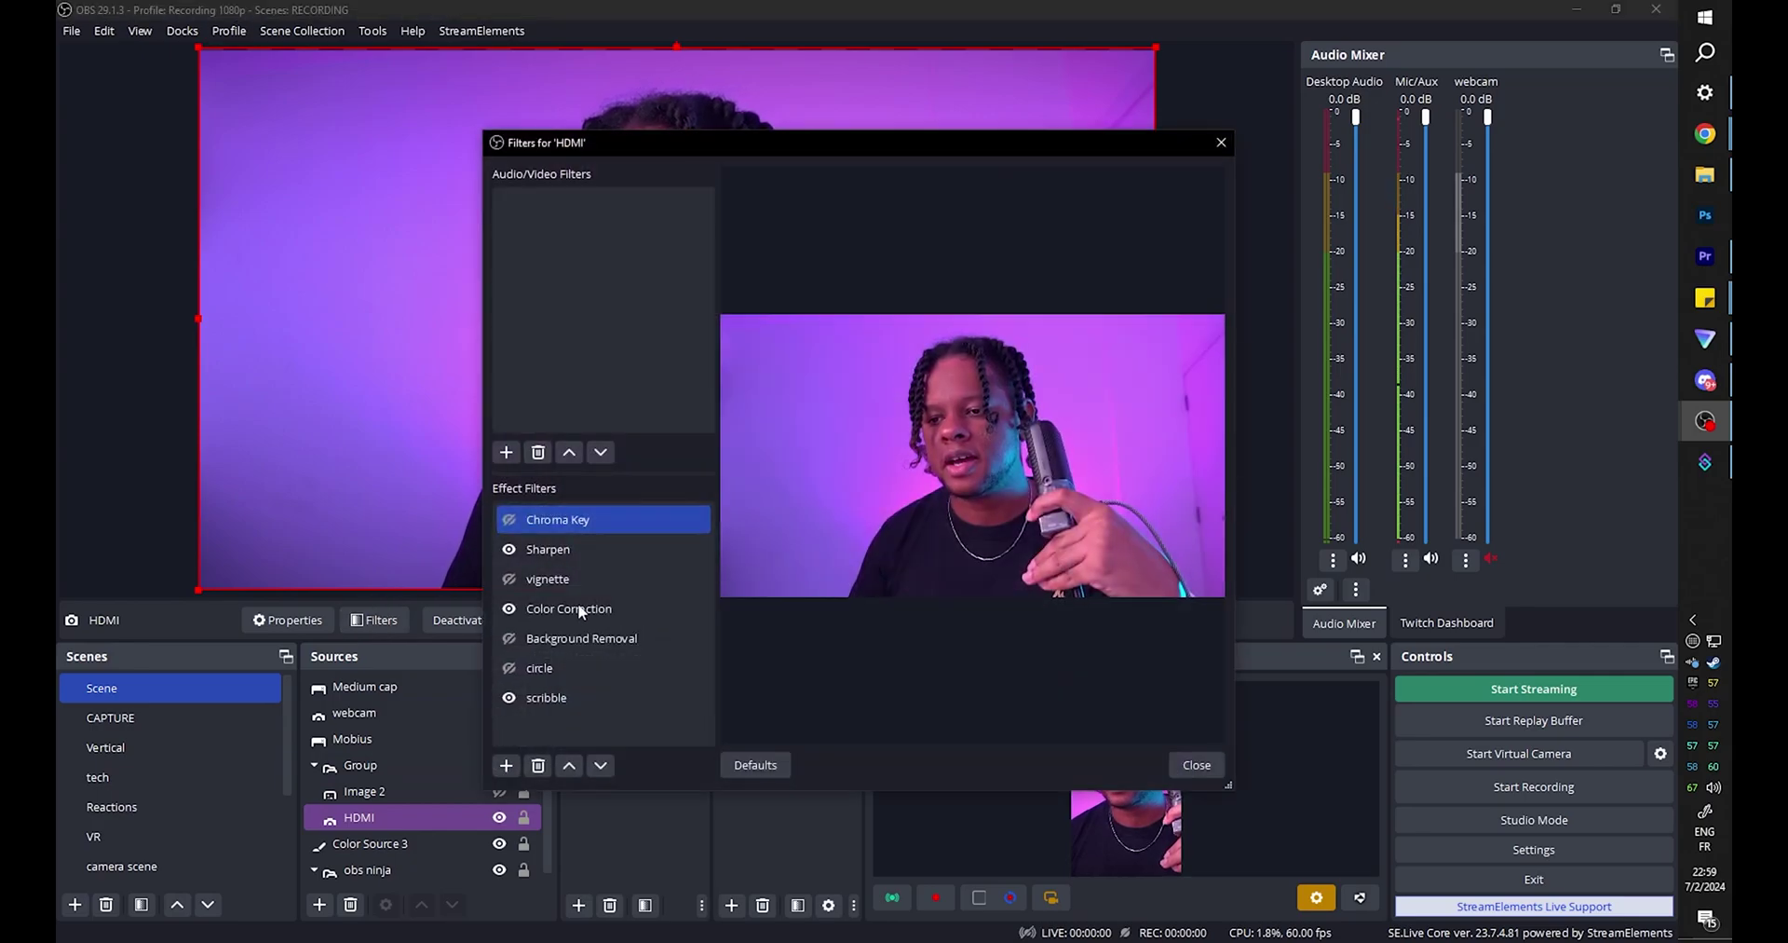
pyautogui.click(507, 766)
pyautogui.click(559, 756)
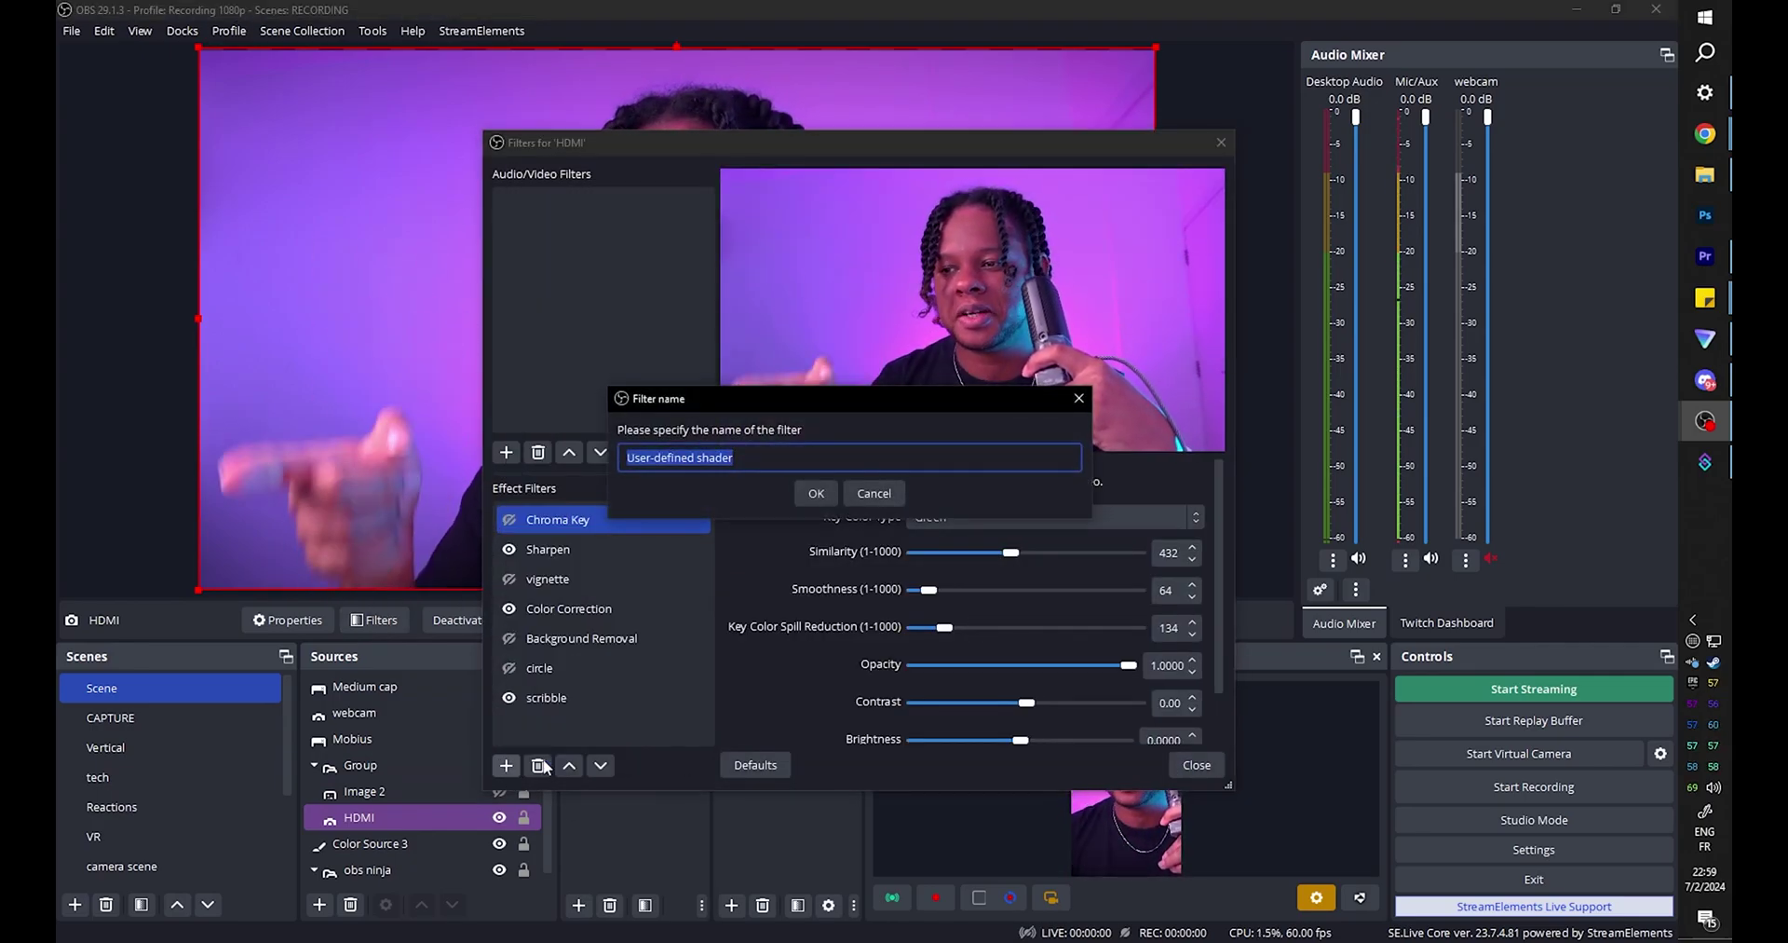
pyautogui.click(822, 494)
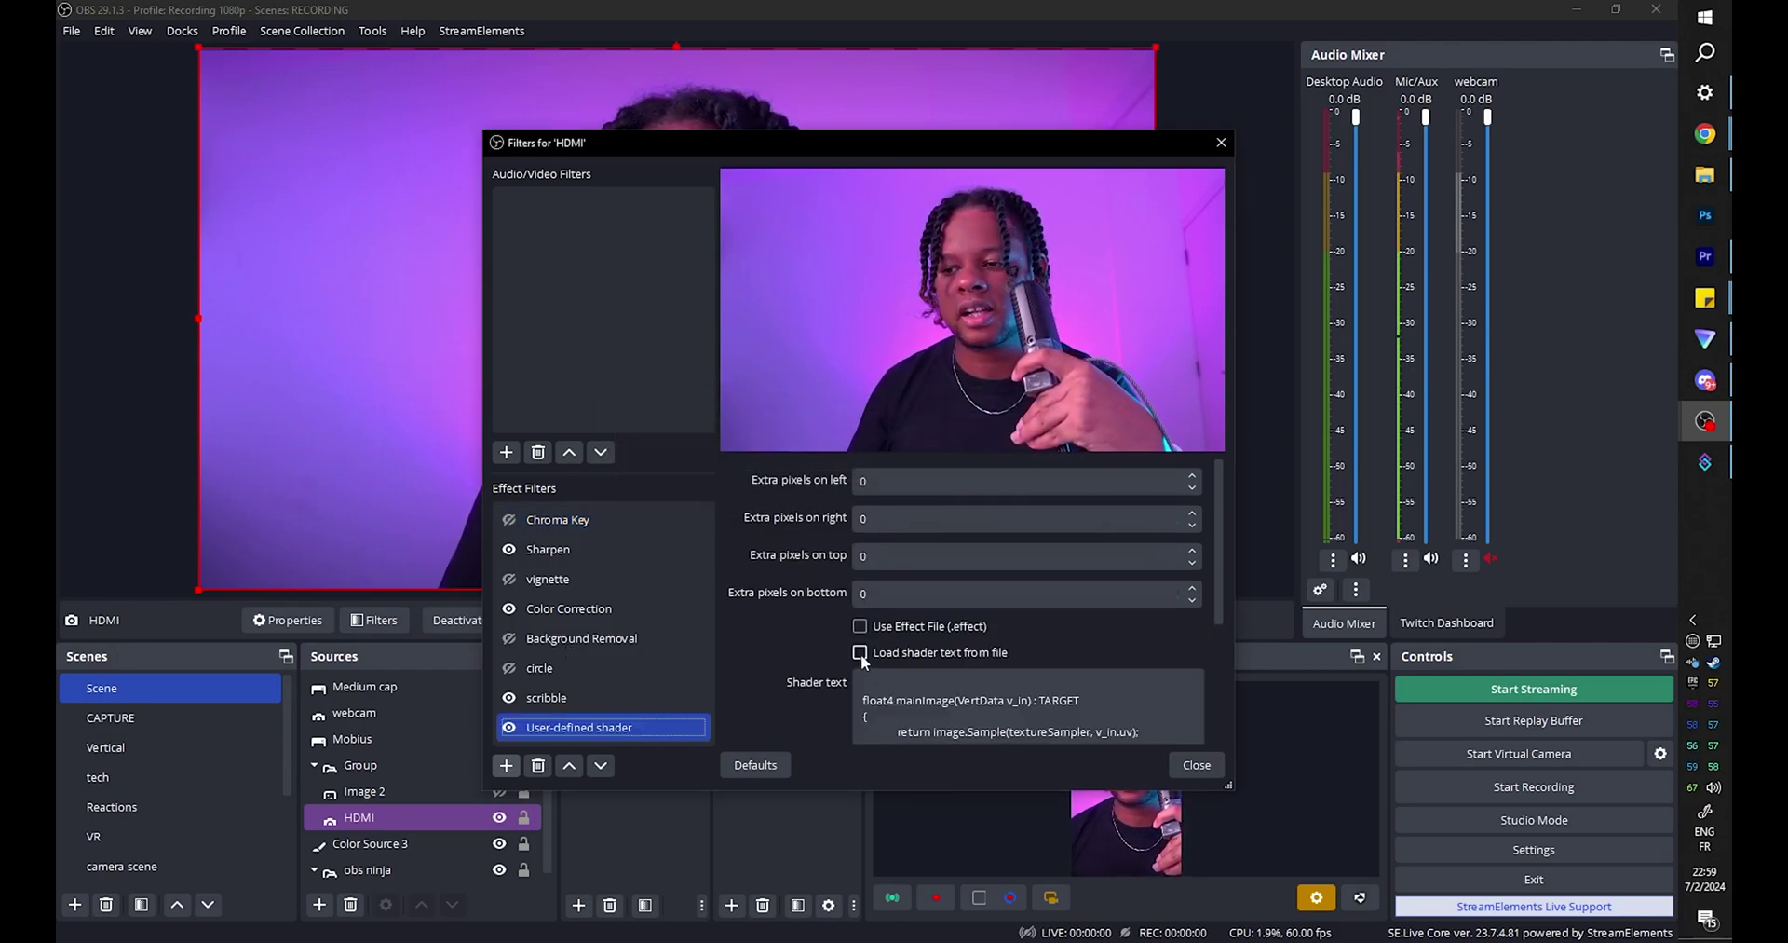
pyautogui.click(861, 652)
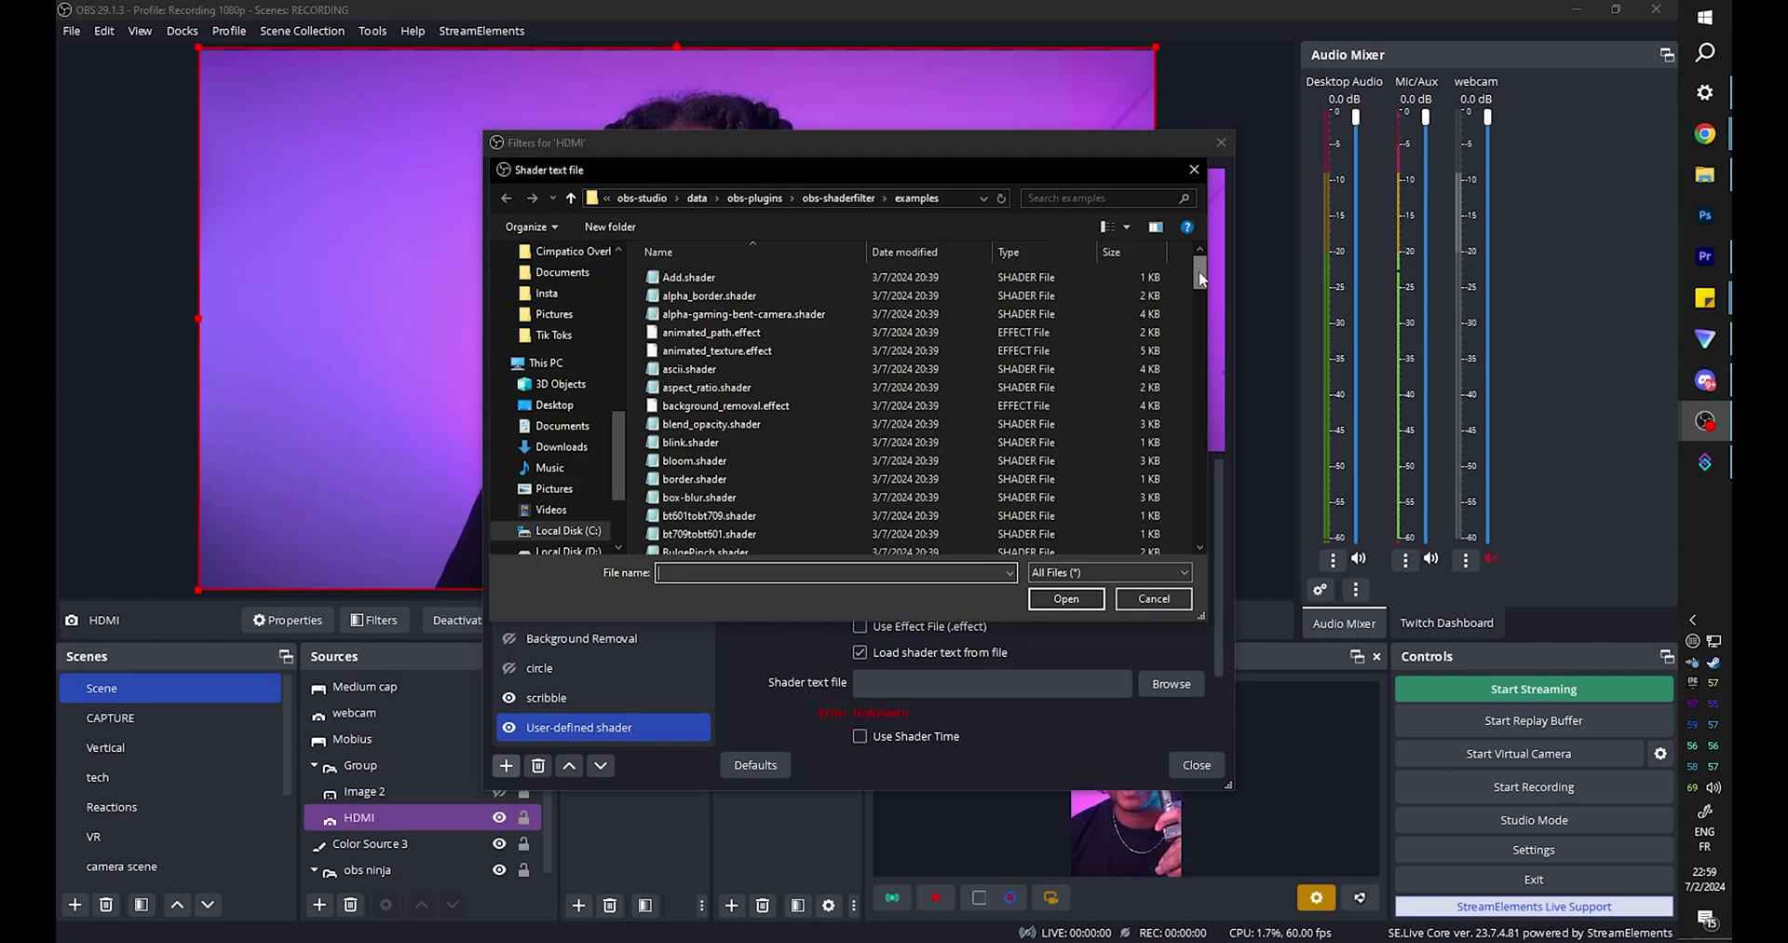
pyautogui.moveTo(1199, 270); pyautogui.dragTo(1182, 354)
pyautogui.scroll(-15, 699, 373)
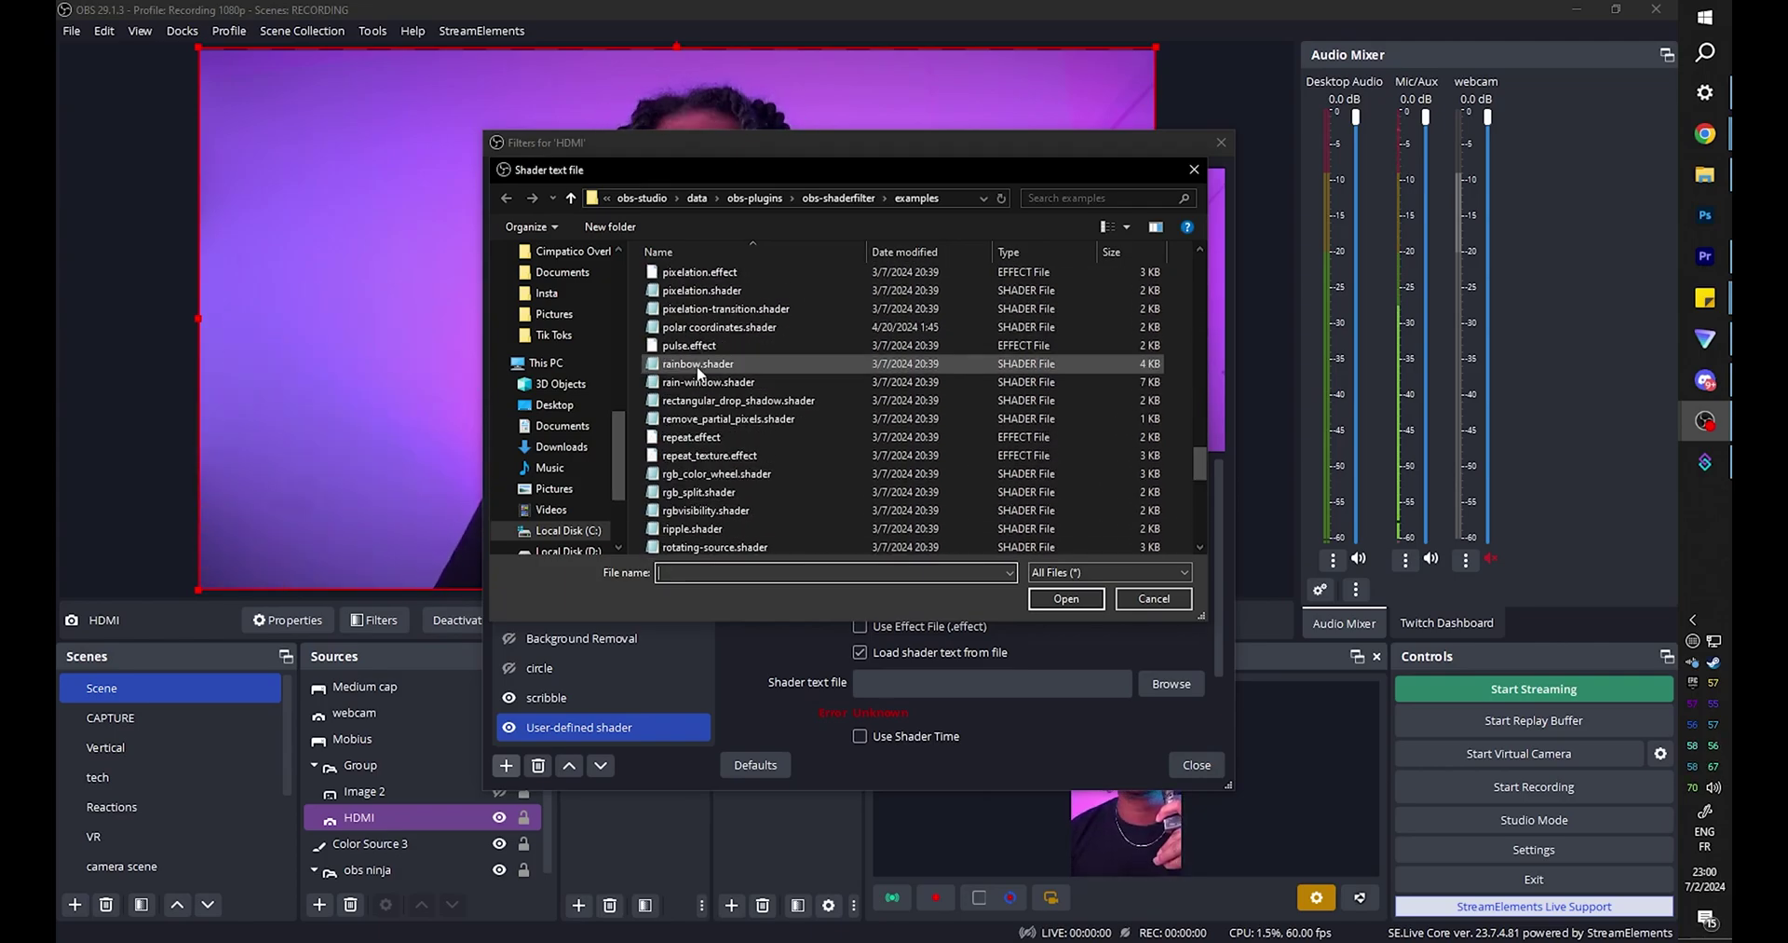
# Load rainbow.shader and enable Apply To Image and Replace Image Color
pyautogui.doubleClick(699, 368)
pyautogui.moveTo(801, 143); pyautogui.dragTo(715, 196)
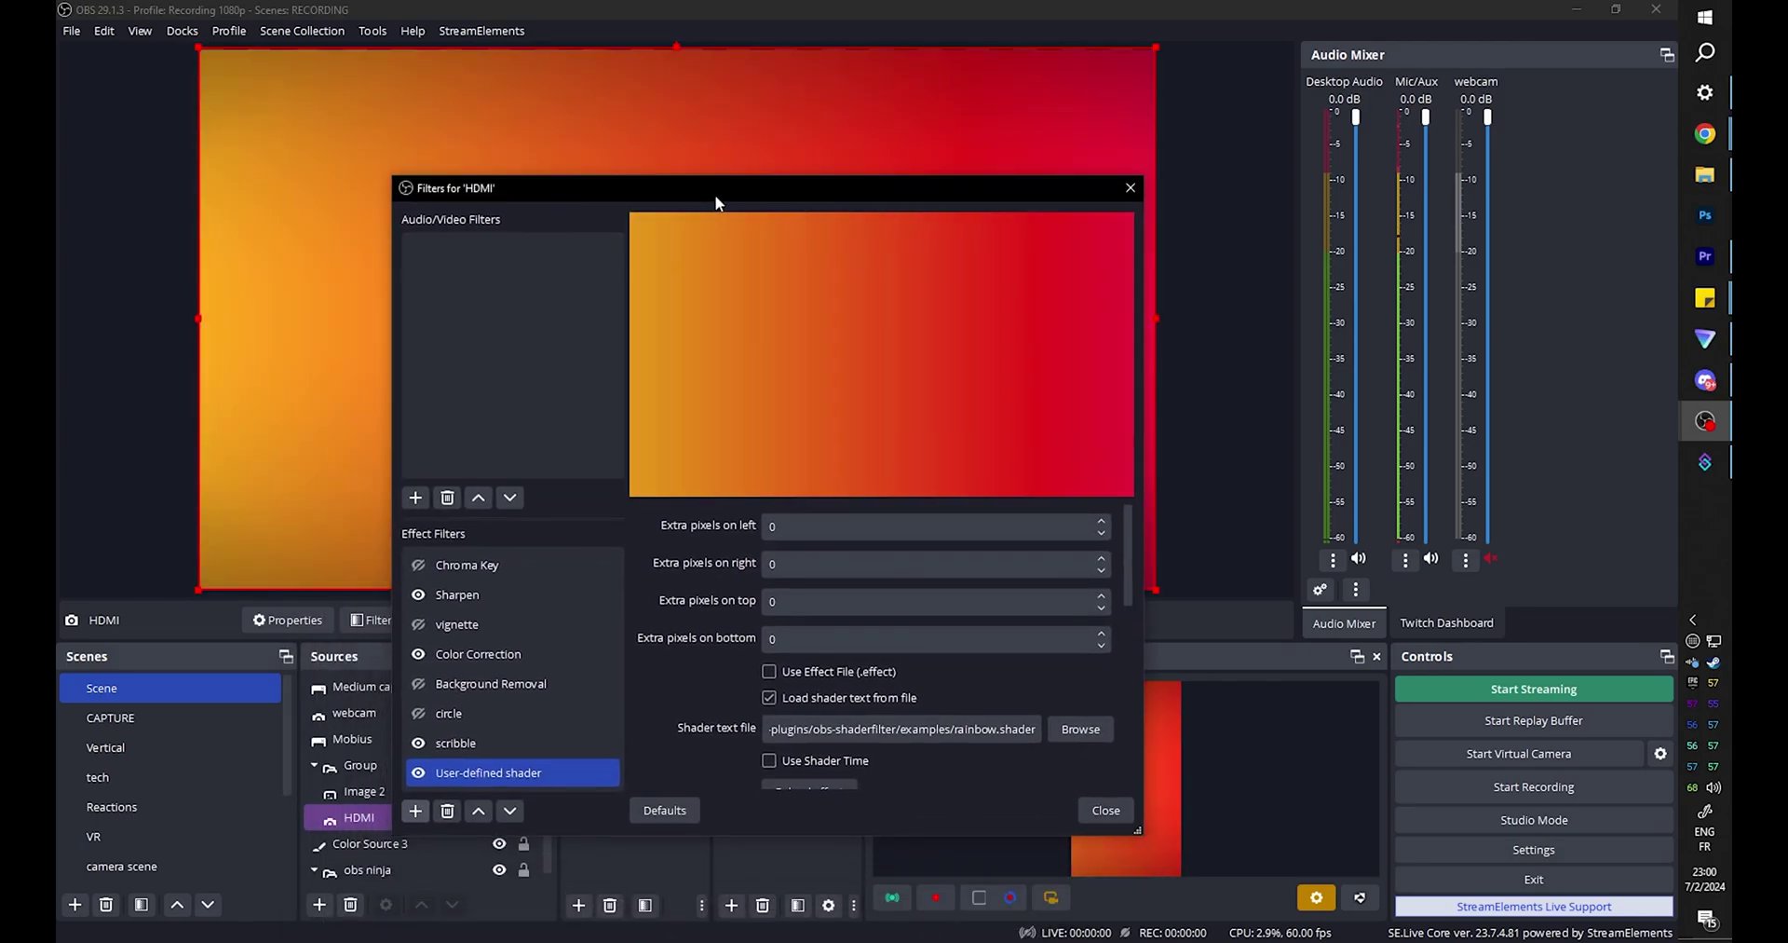
pyautogui.scroll(-5, 676, 677)
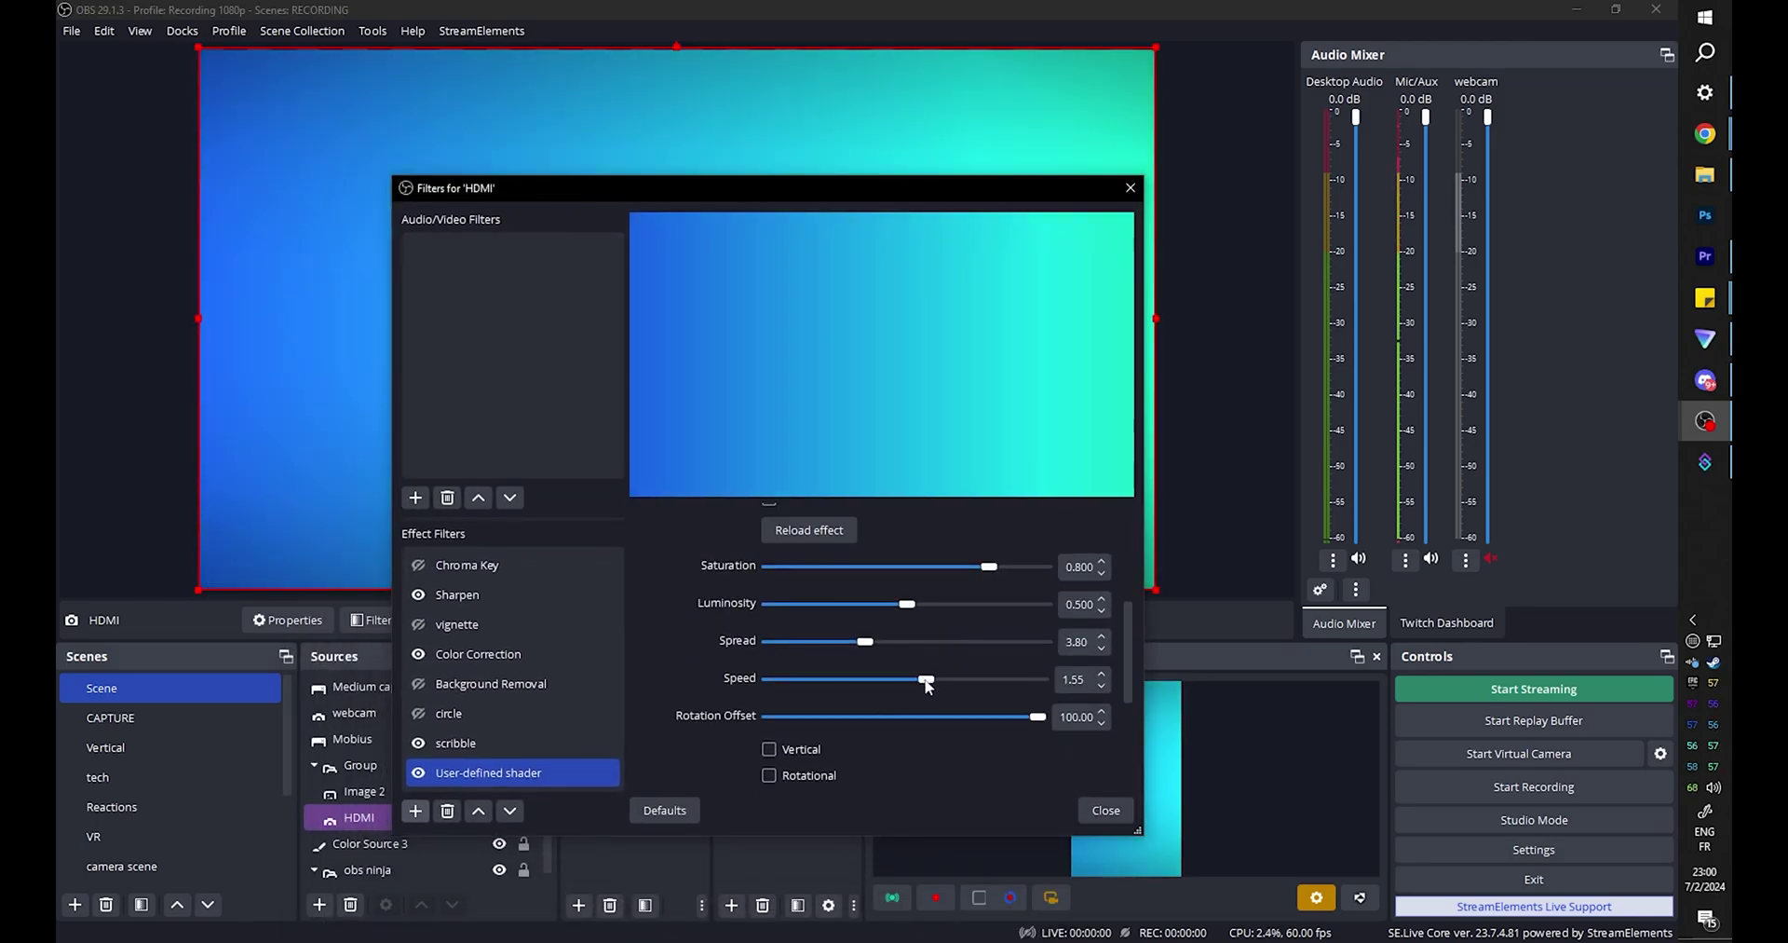
pyautogui.moveTo(939, 683); pyautogui.dragTo(913, 681)
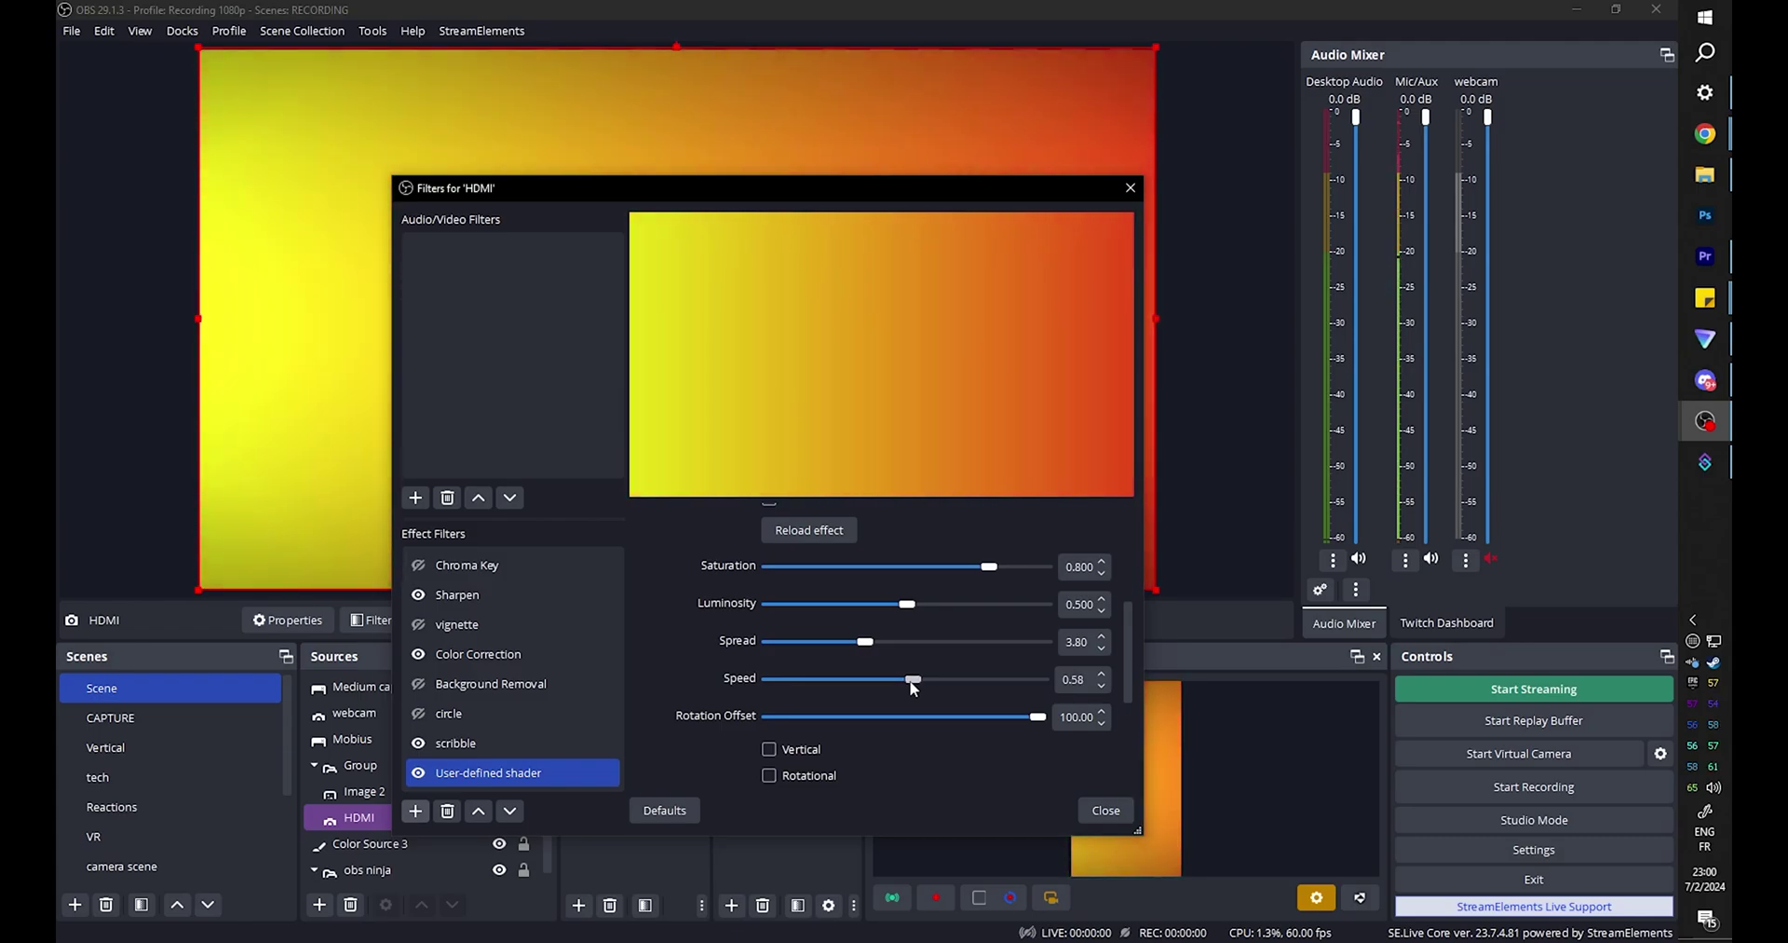
pyautogui.scroll(-3, 669, 641)
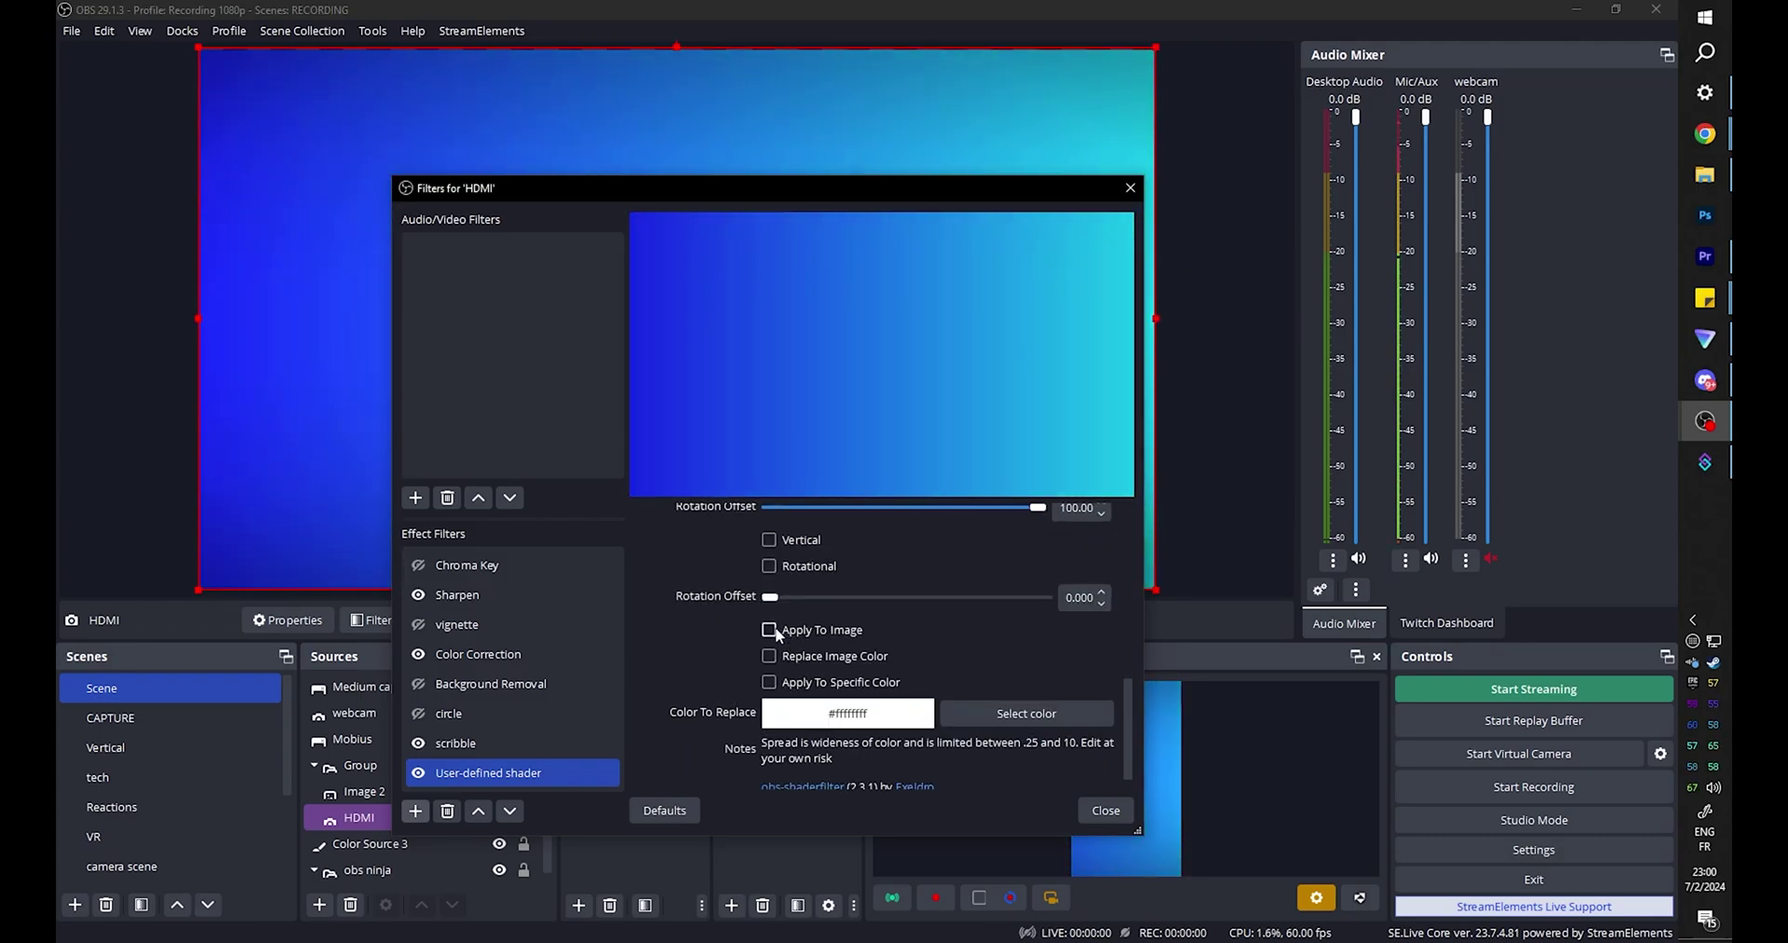
pyautogui.click(772, 629)
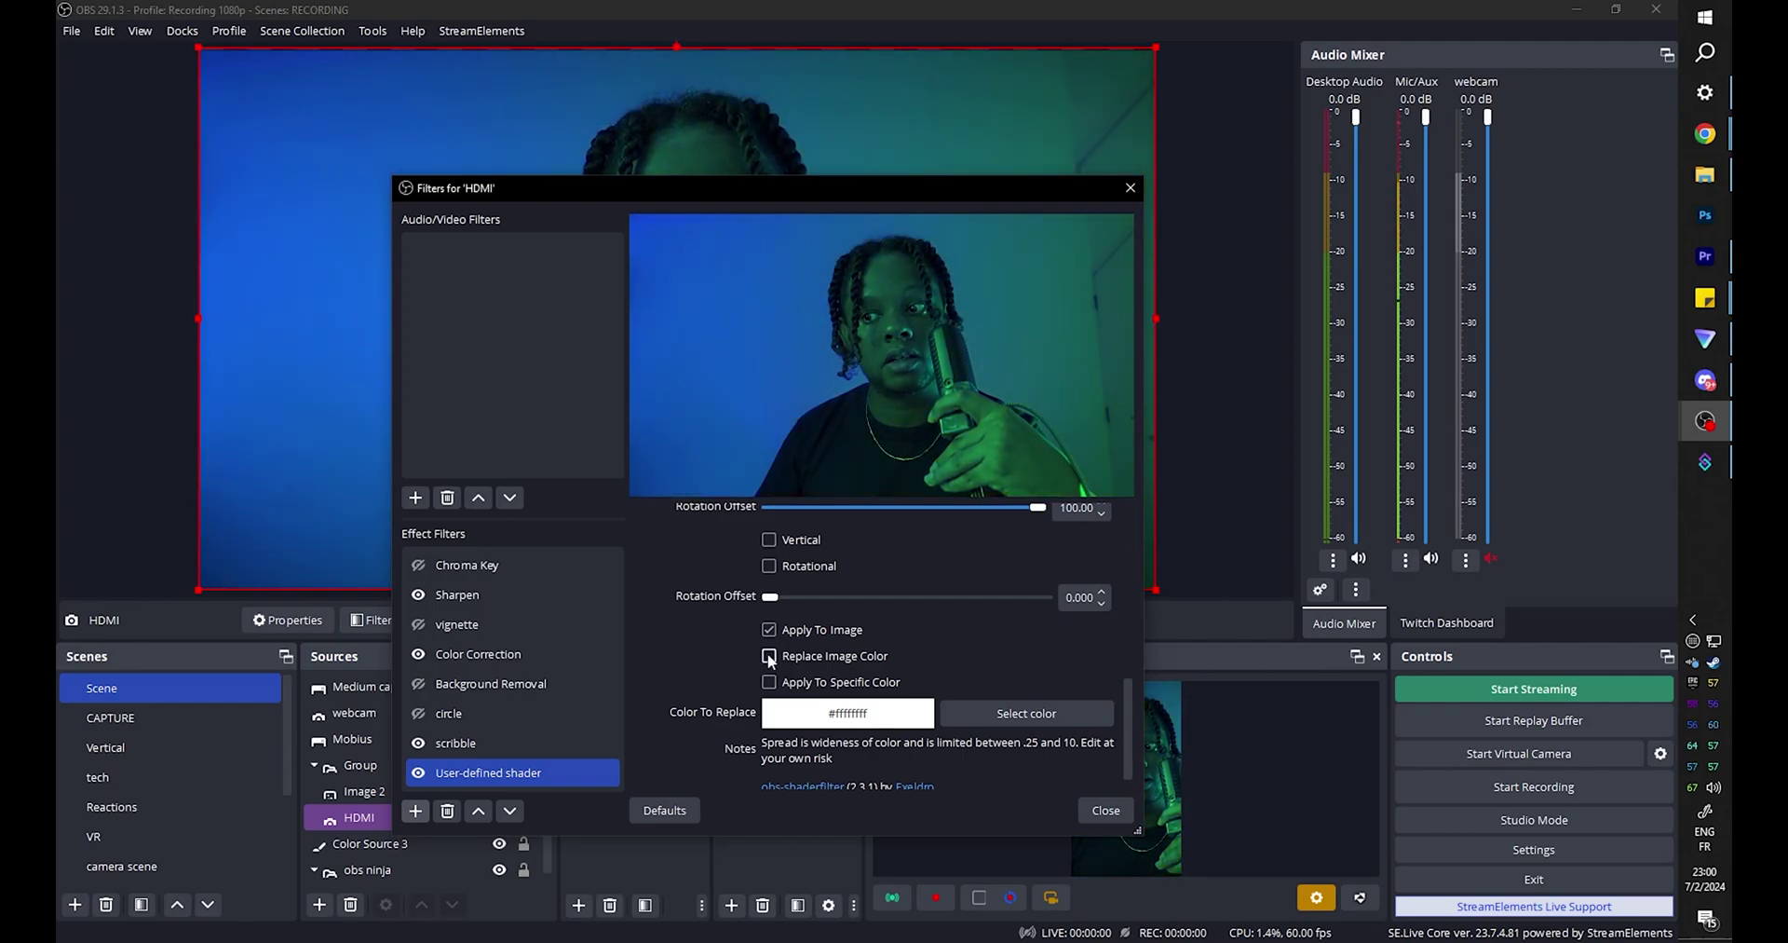
pyautogui.click(769, 656)
# Set luminosity 0.360, saturation 0.598 and speed 6.97 on the rainbow shader
pyautogui.scroll(4, 997, 559)
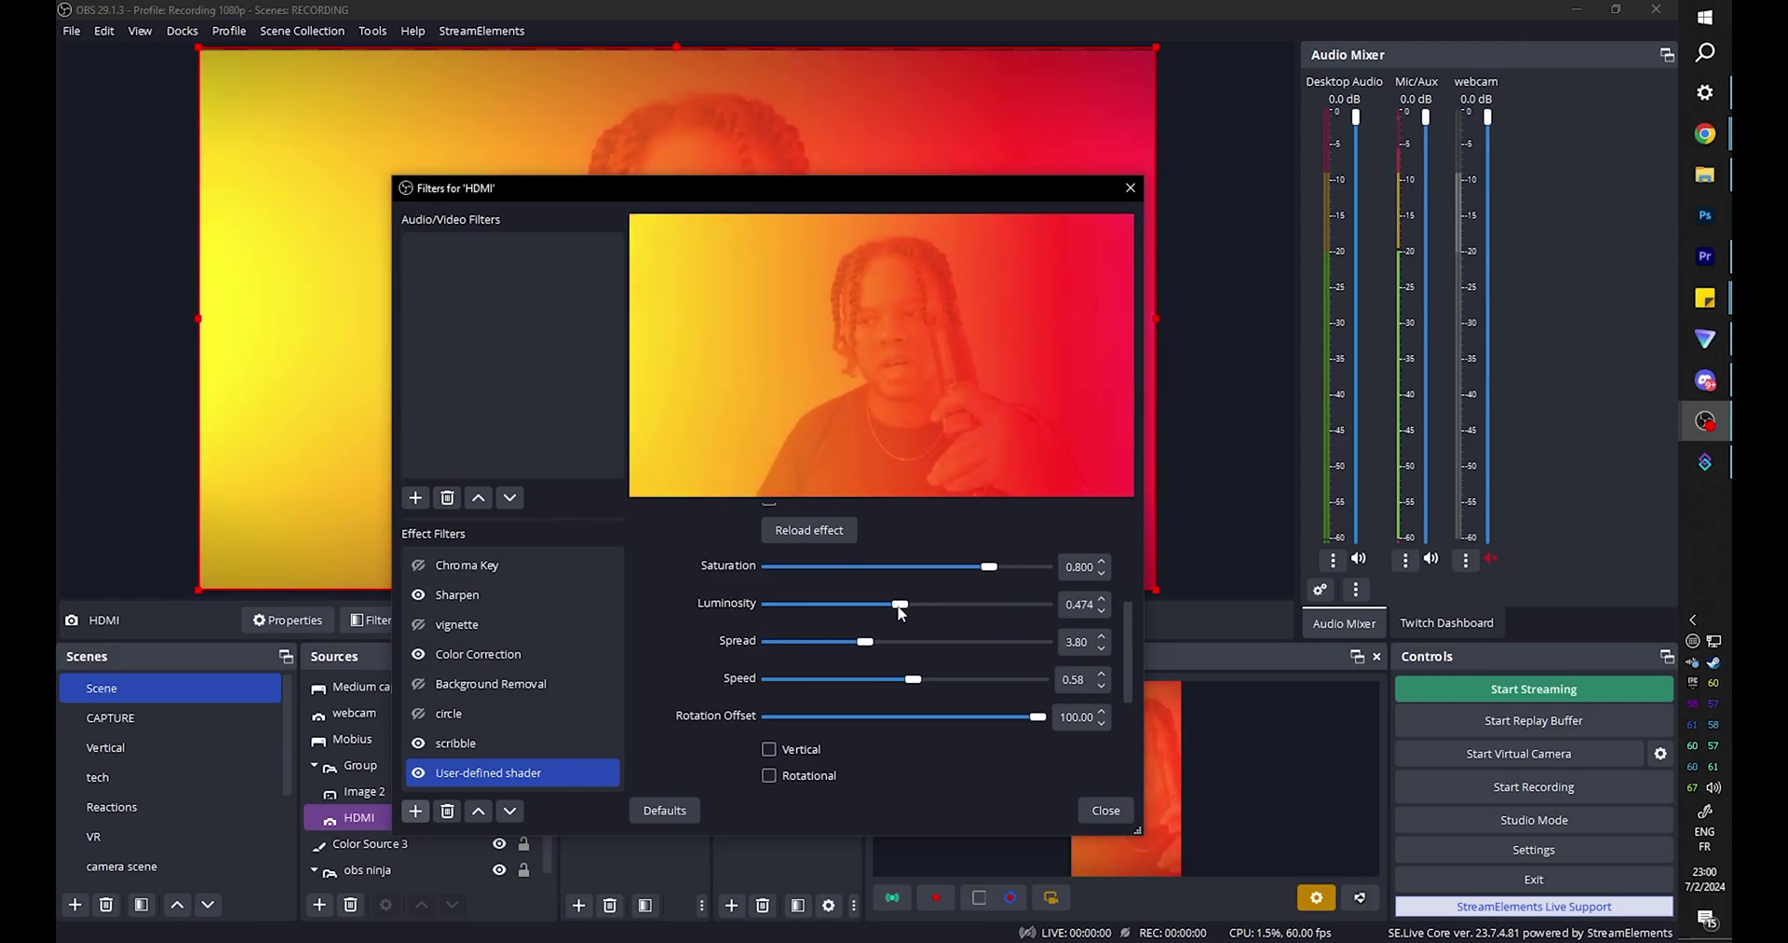
pyautogui.moveTo(871, 605); pyautogui.dragTo(868, 606)
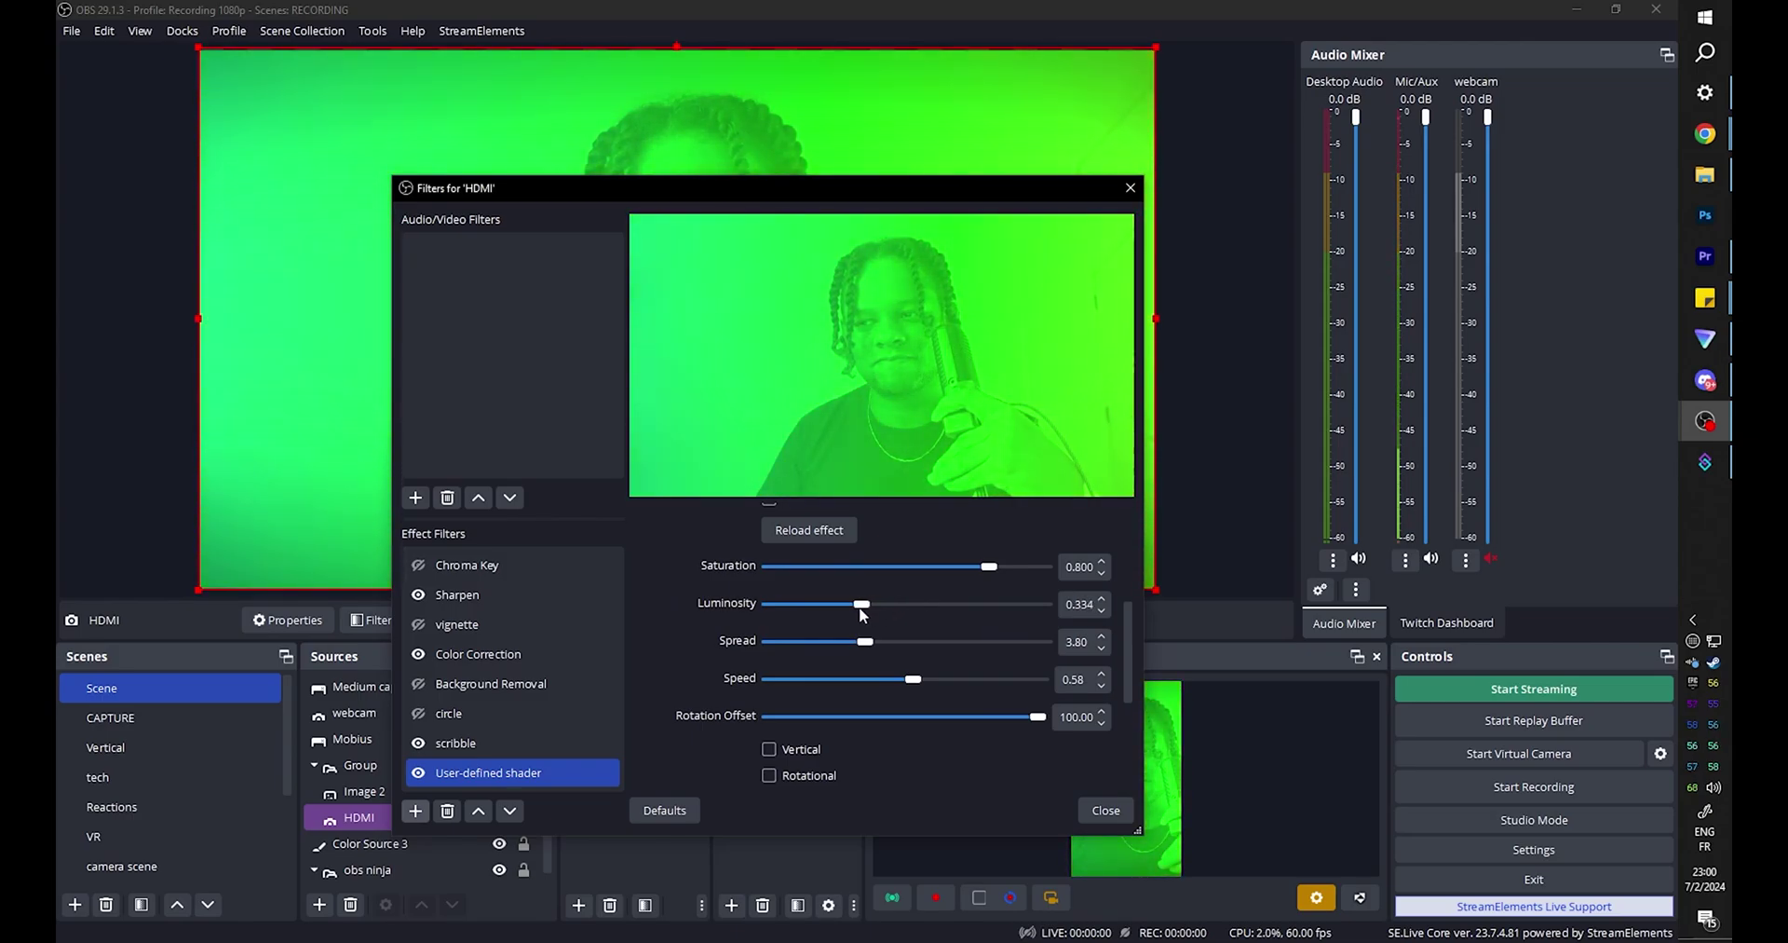
pyautogui.moveTo(990, 566); pyautogui.dragTo(935, 567)
pyautogui.moveTo(912, 679); pyautogui.dragTo(999, 689)
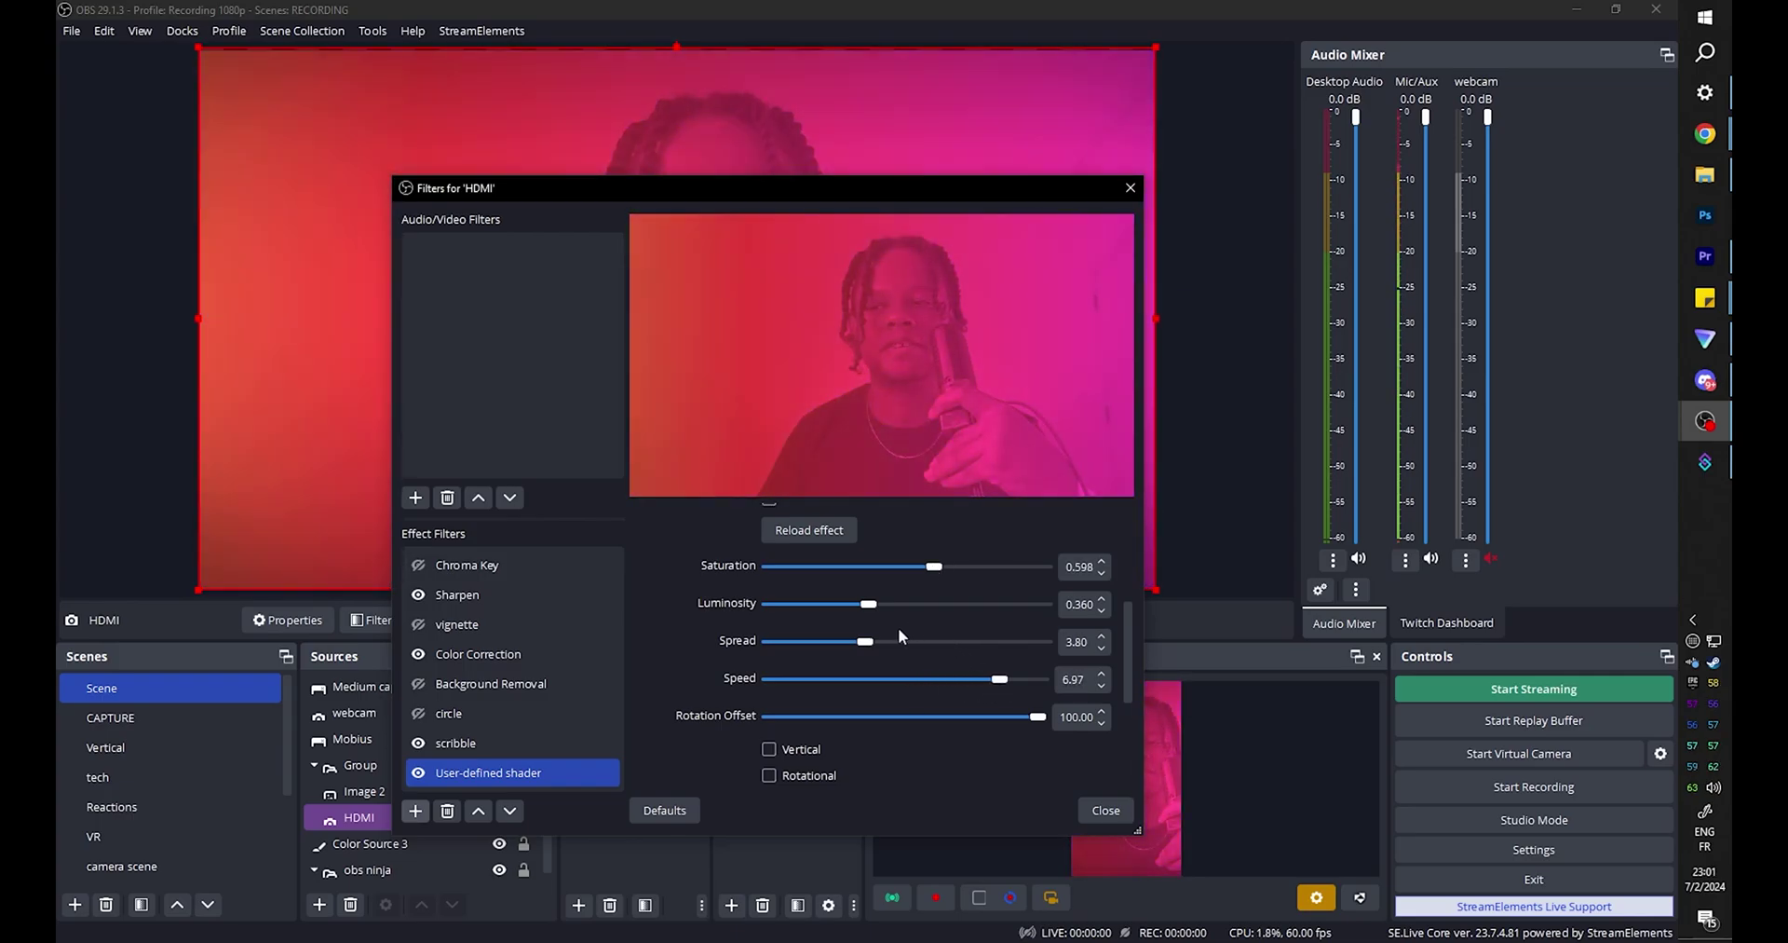
pyautogui.scroll(-1, 806, 566)
# Rename the HDMI source's User-defined shader filter to 'Party on'
pyautogui.rightClick(468, 772)
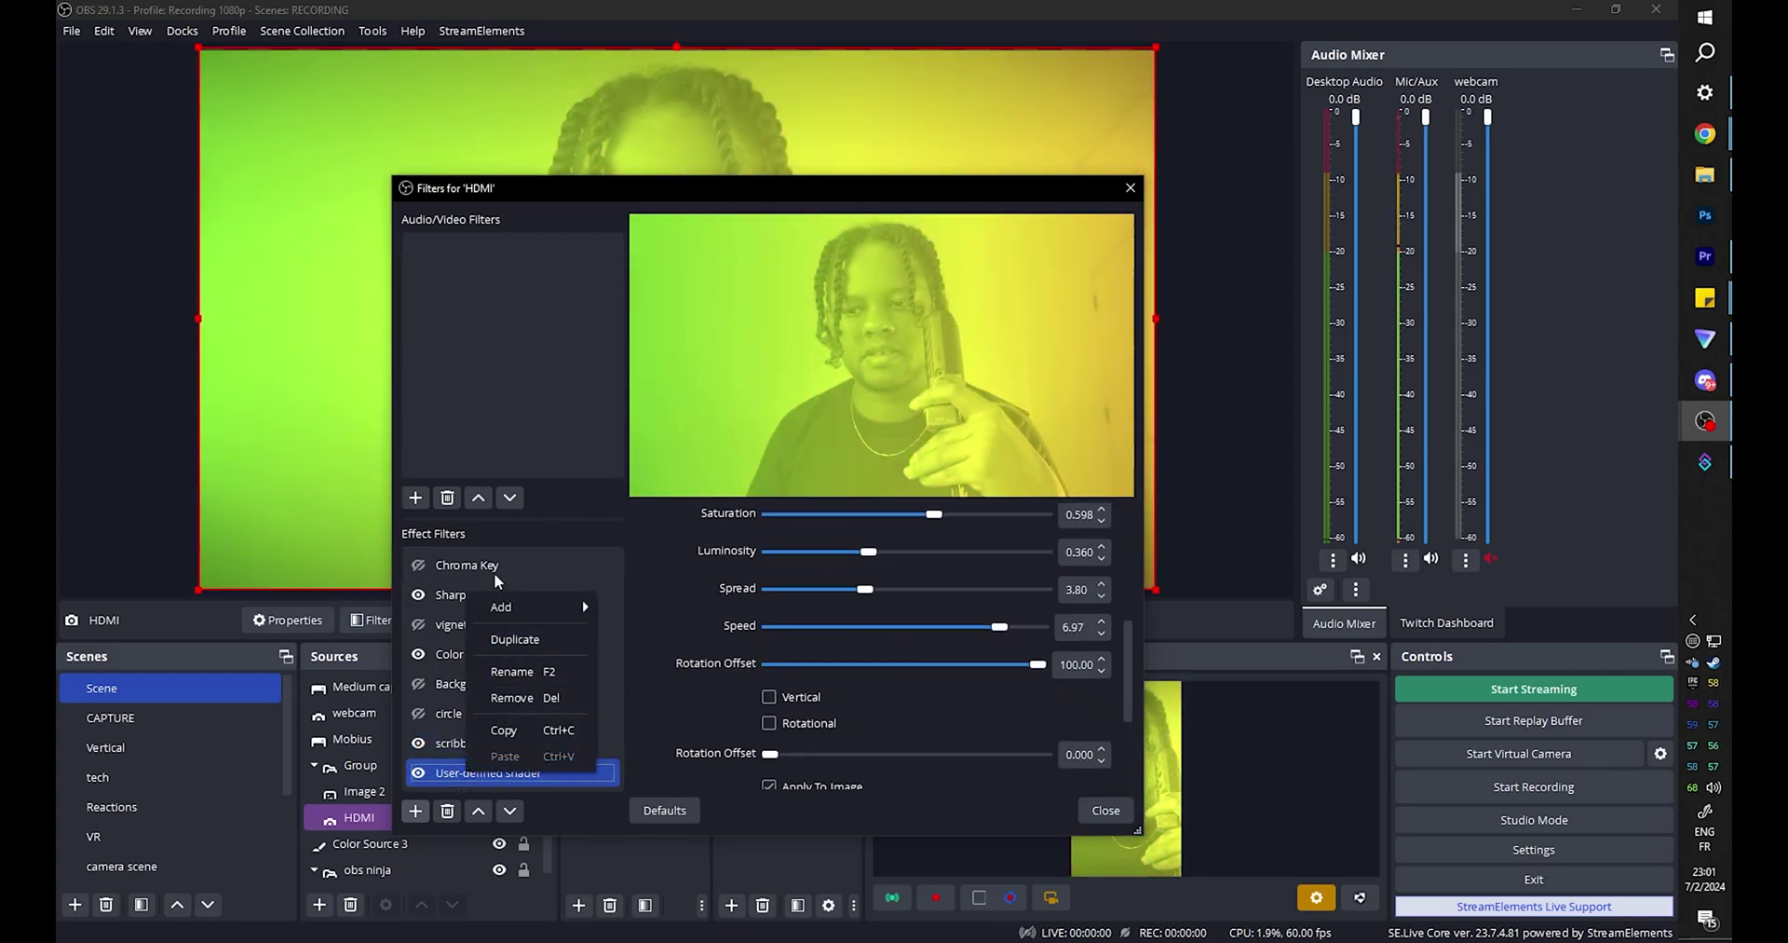
pyautogui.click(514, 671)
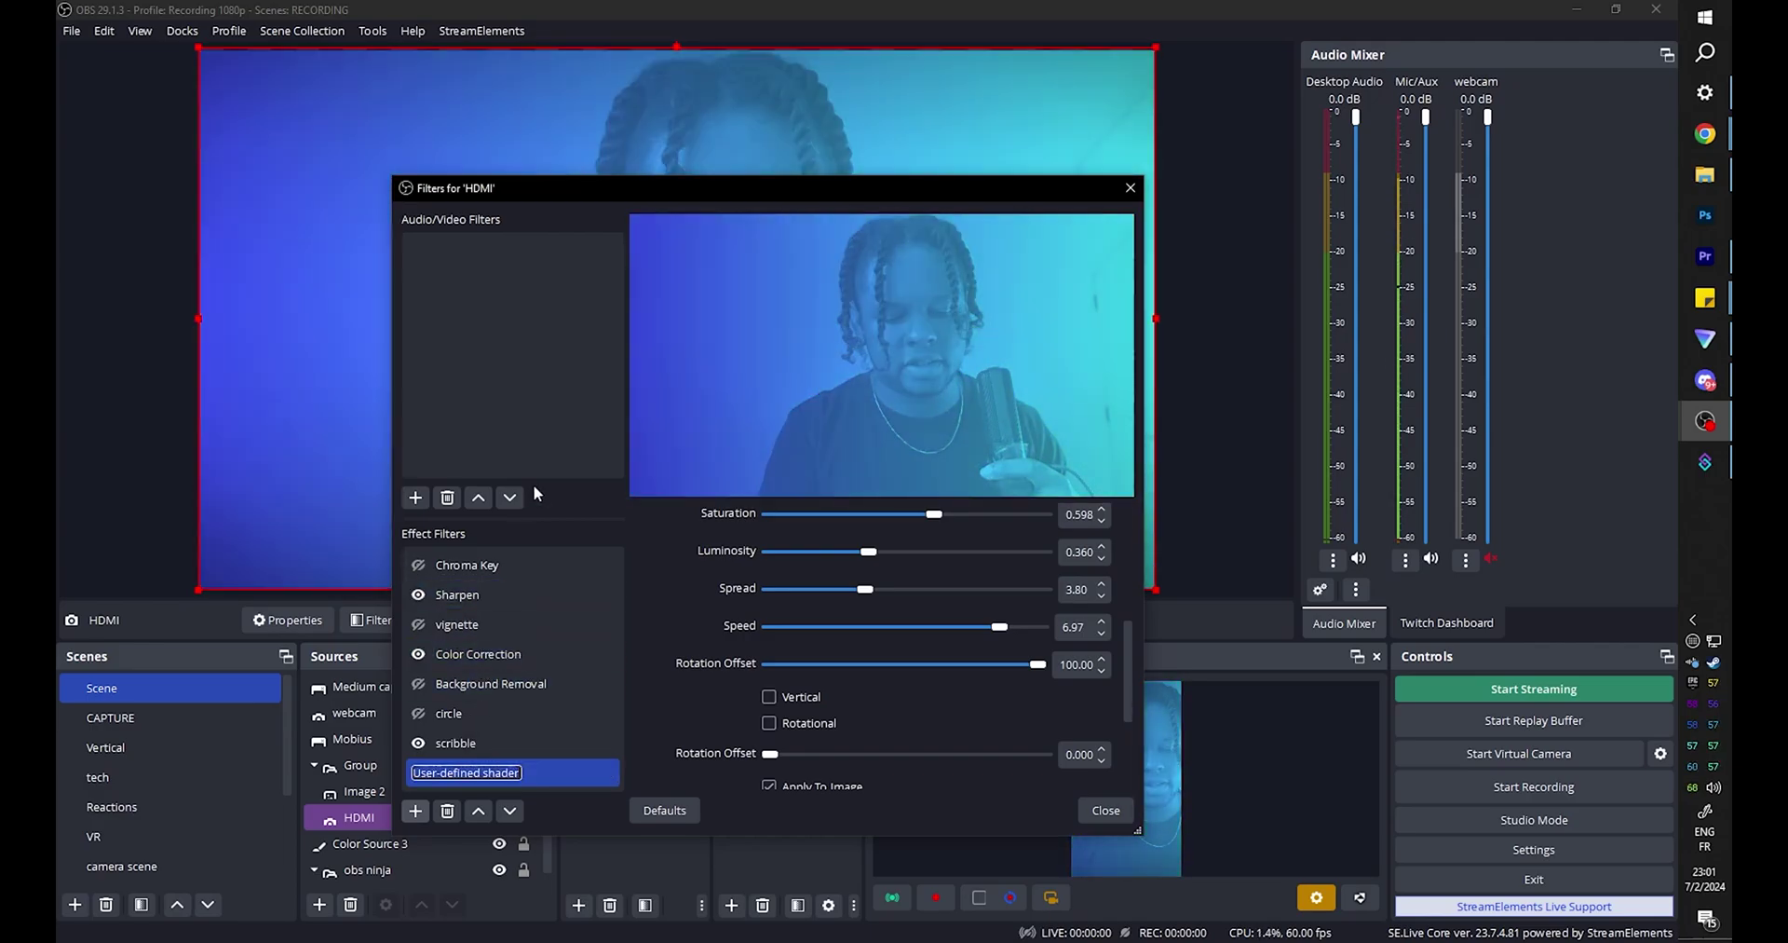
pyautogui.write('Party on')
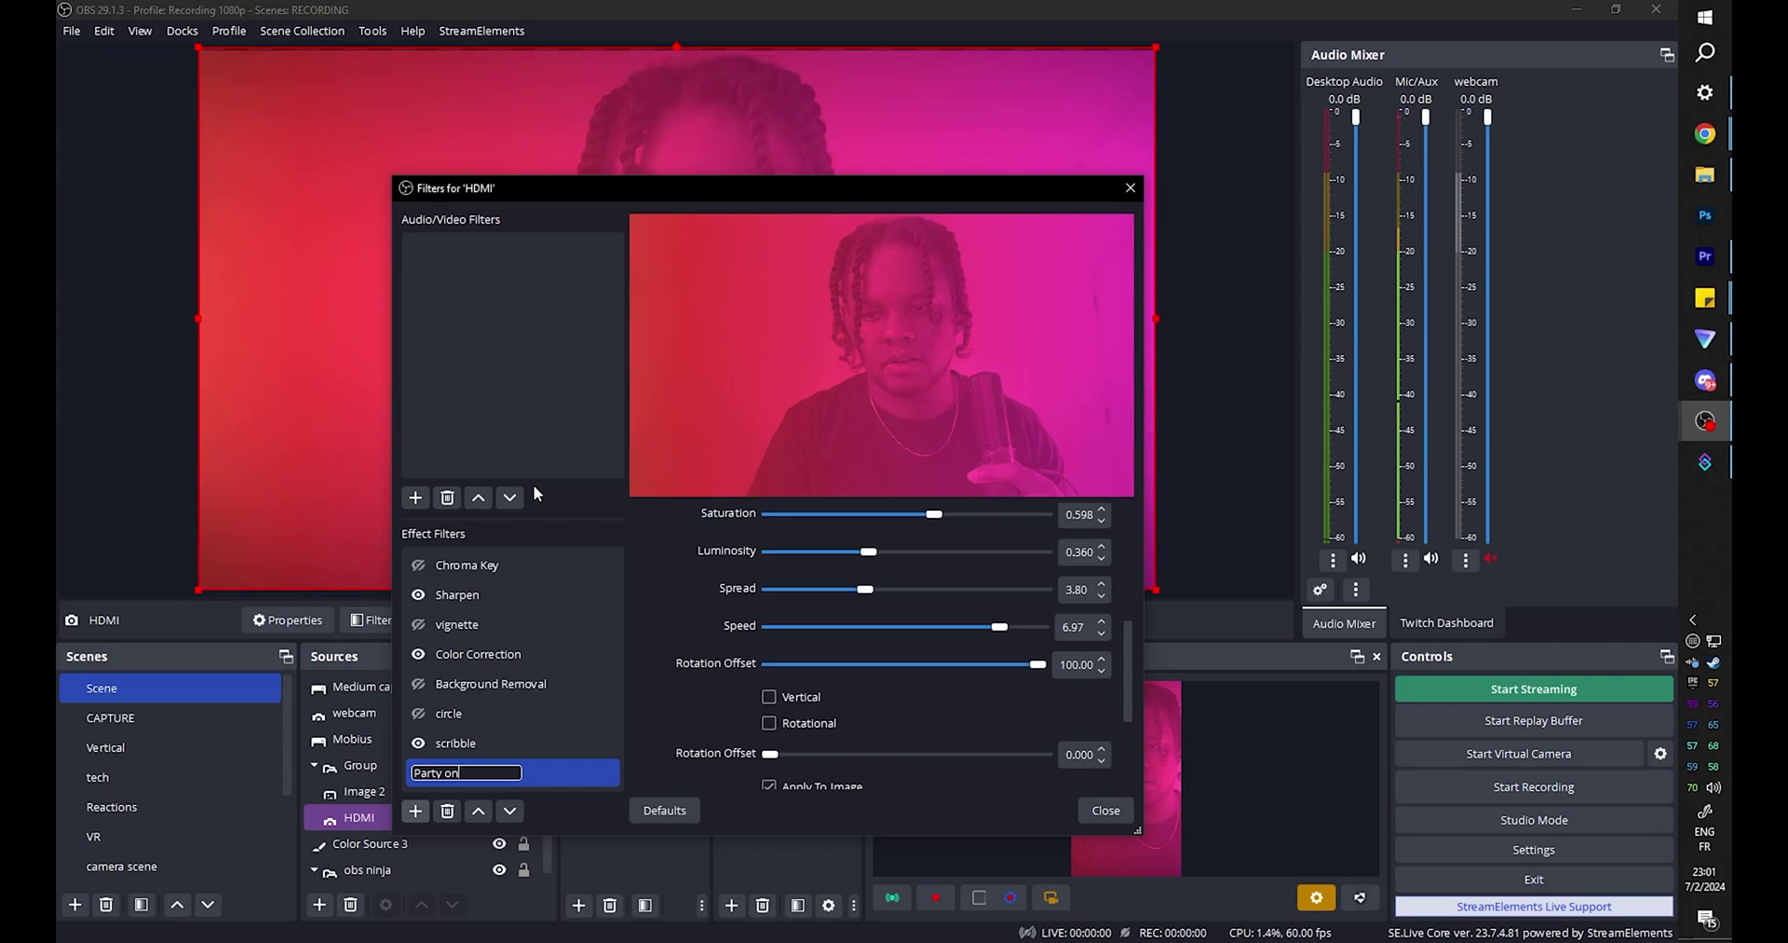
pyautogui.press('Return')
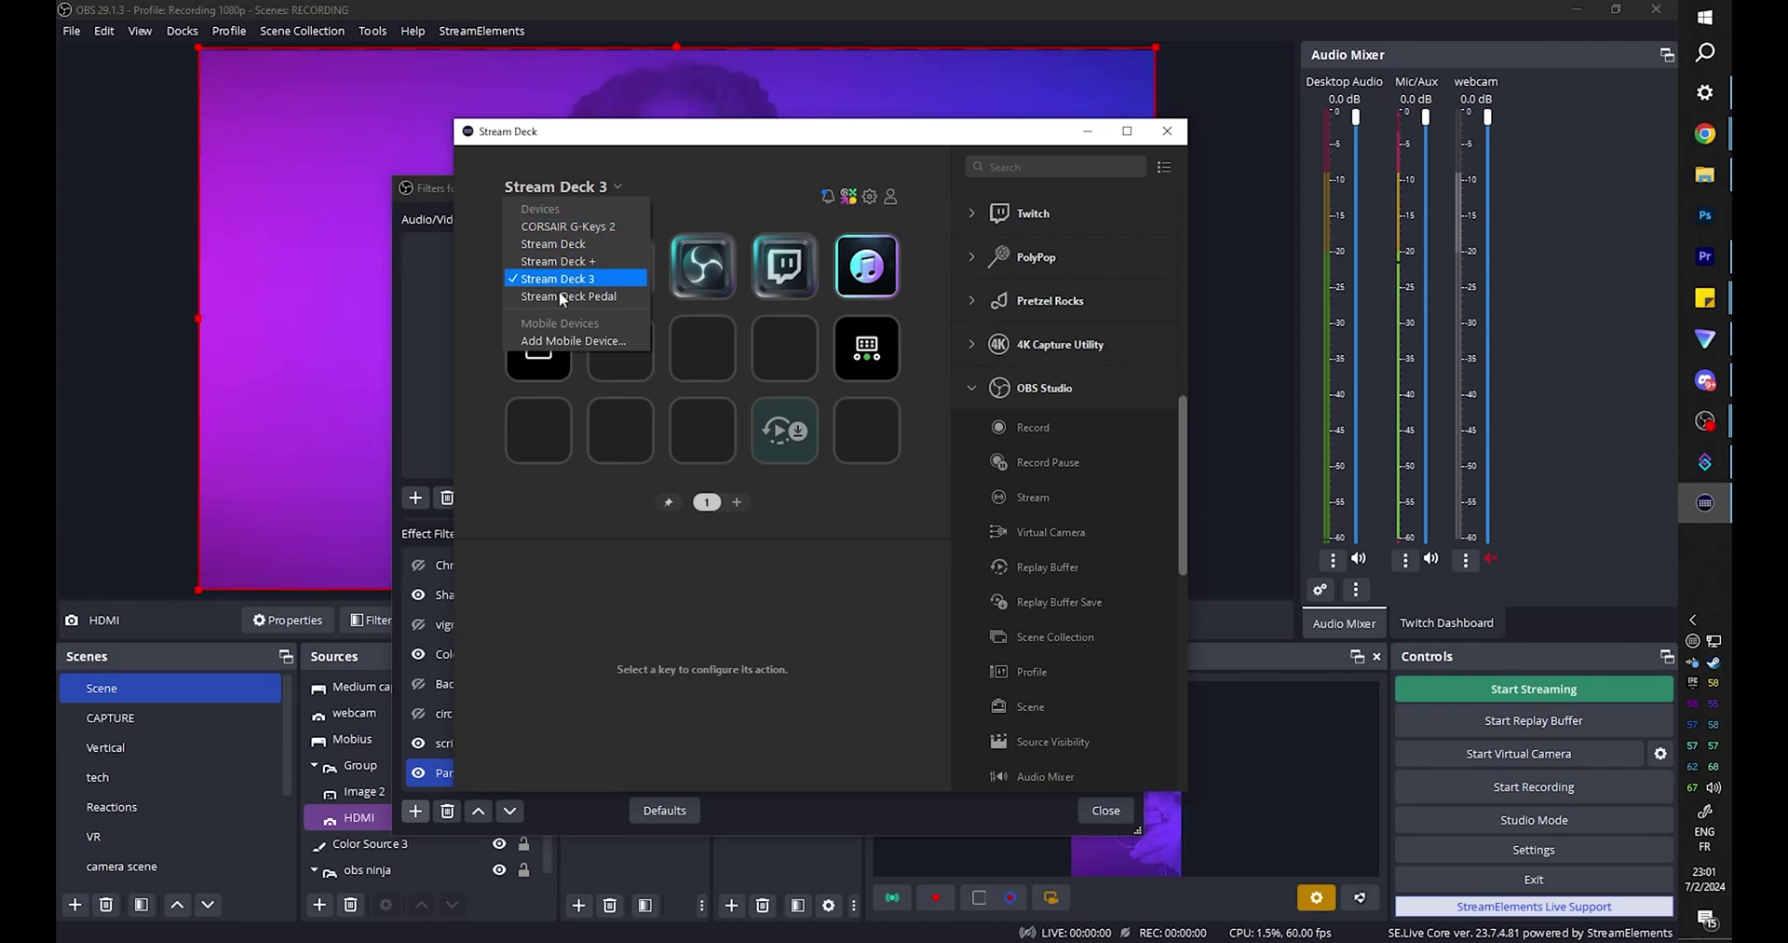
# On Stream Deck 3's TWITCH profile, place an OBS filter action on the first key
pyautogui.click(593, 277)
pyautogui.click(546, 209)
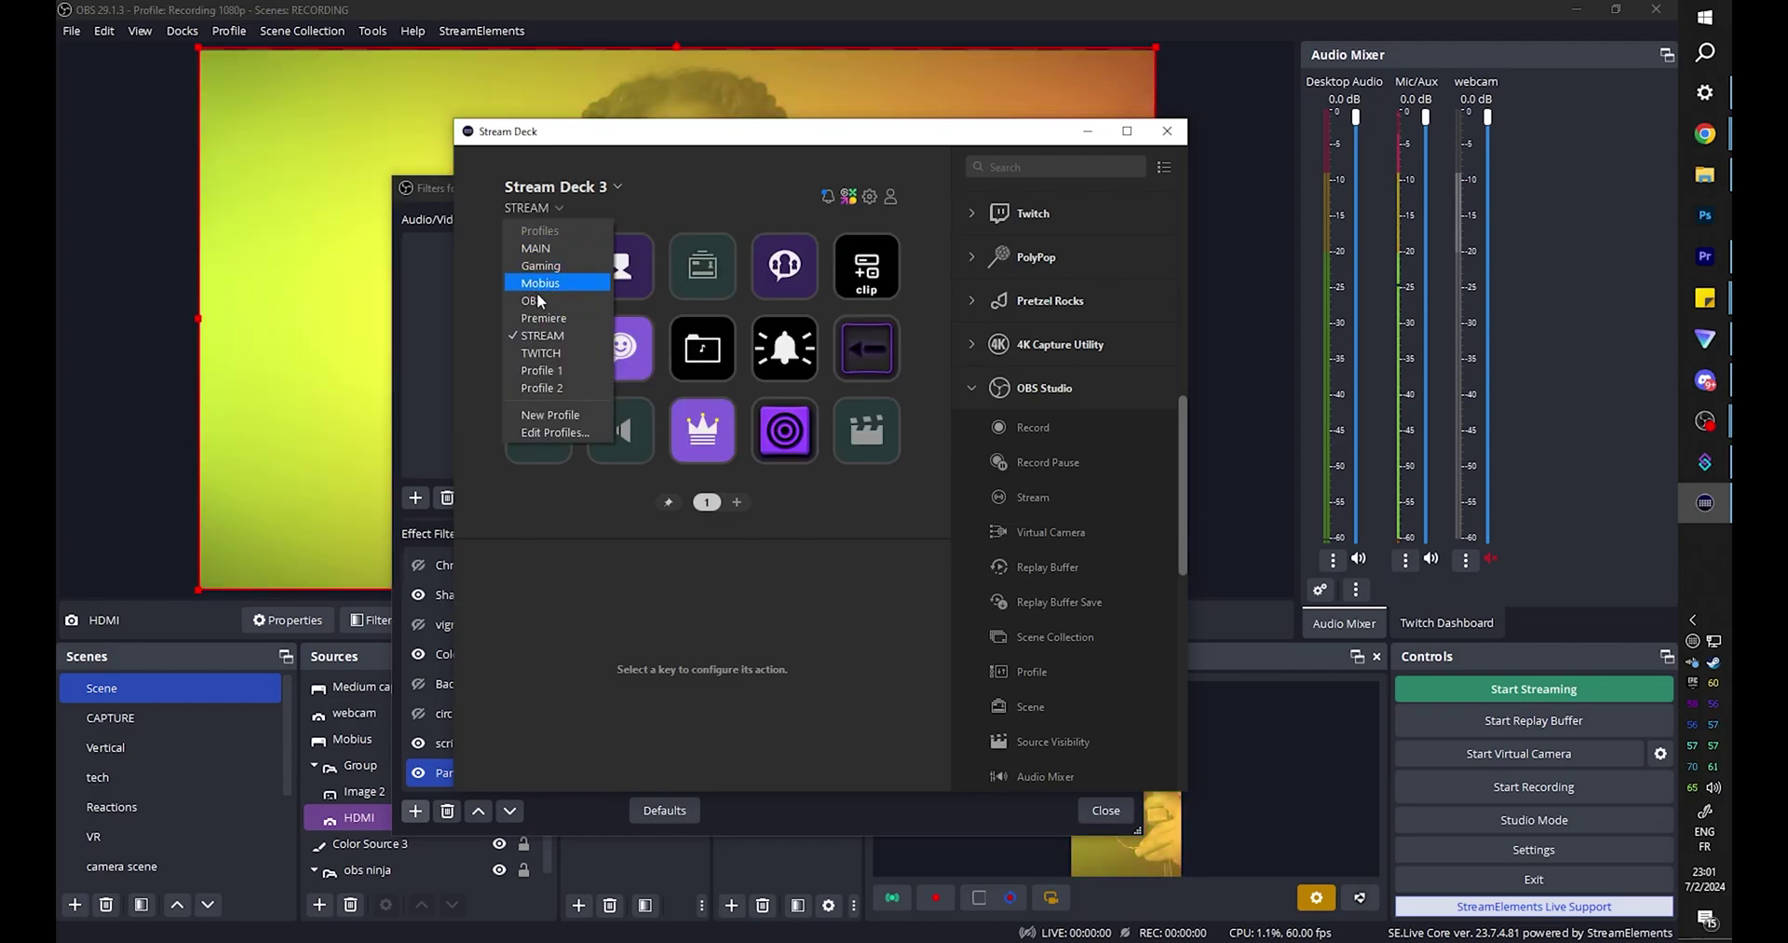
pyautogui.click(542, 354)
pyautogui.scroll(-2, 991, 255)
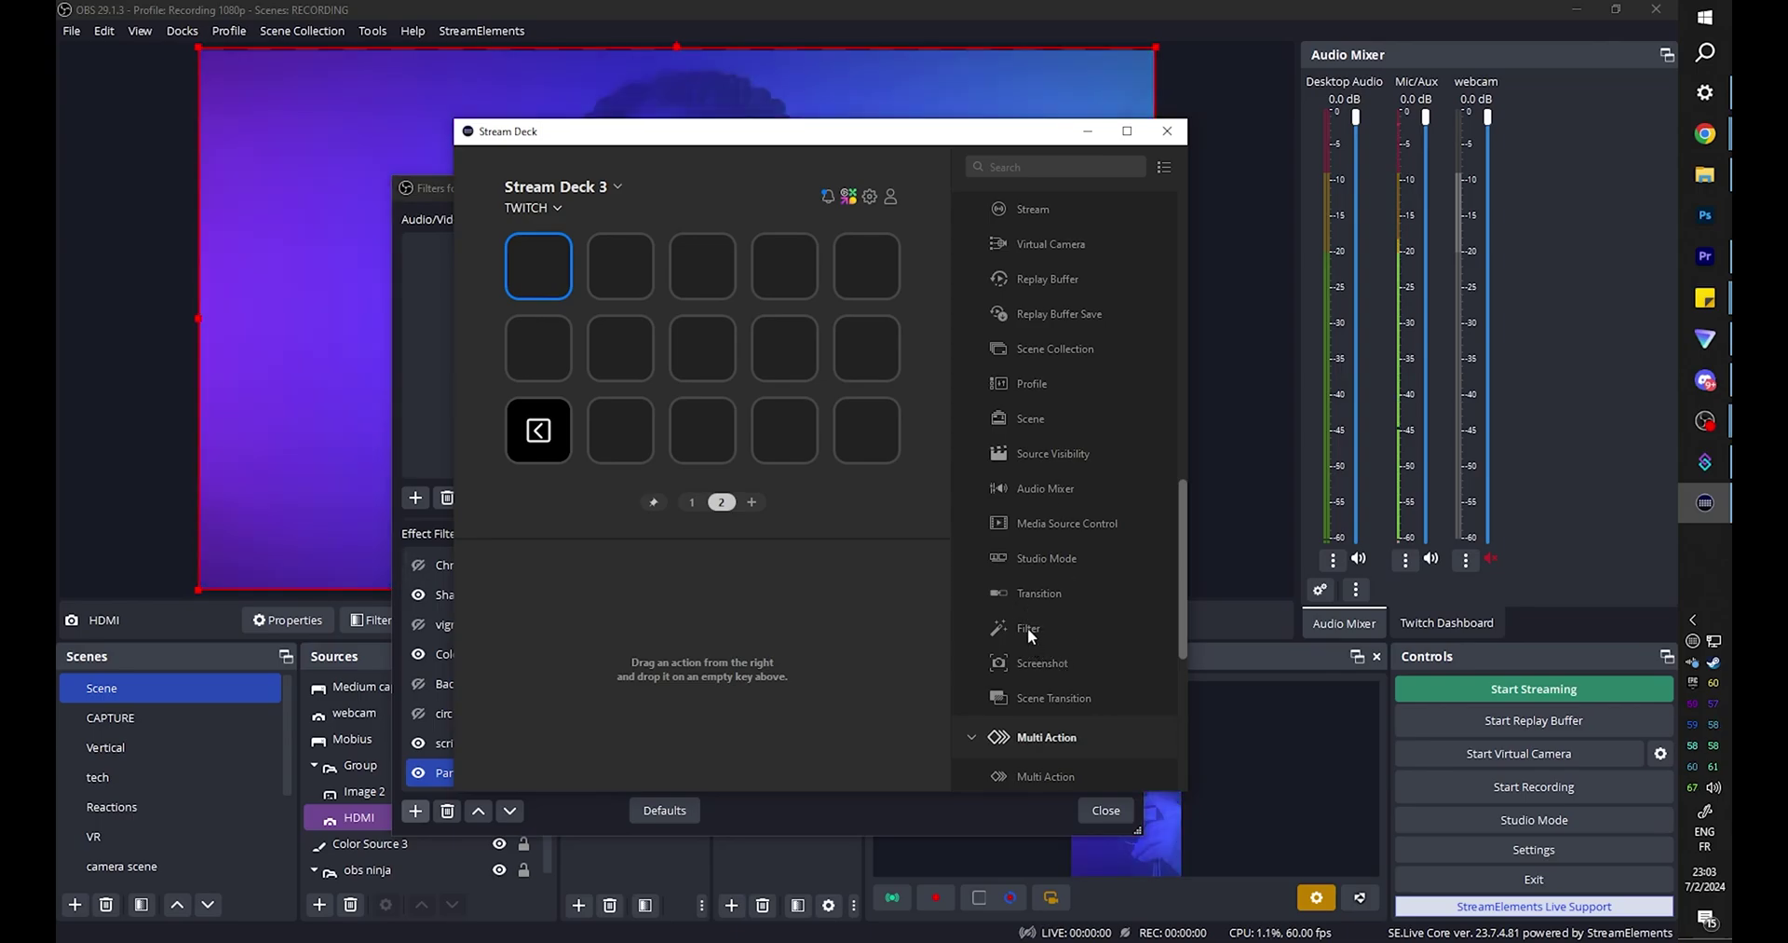
pyautogui.moveTo(1034, 628); pyautogui.dragTo(538, 266)
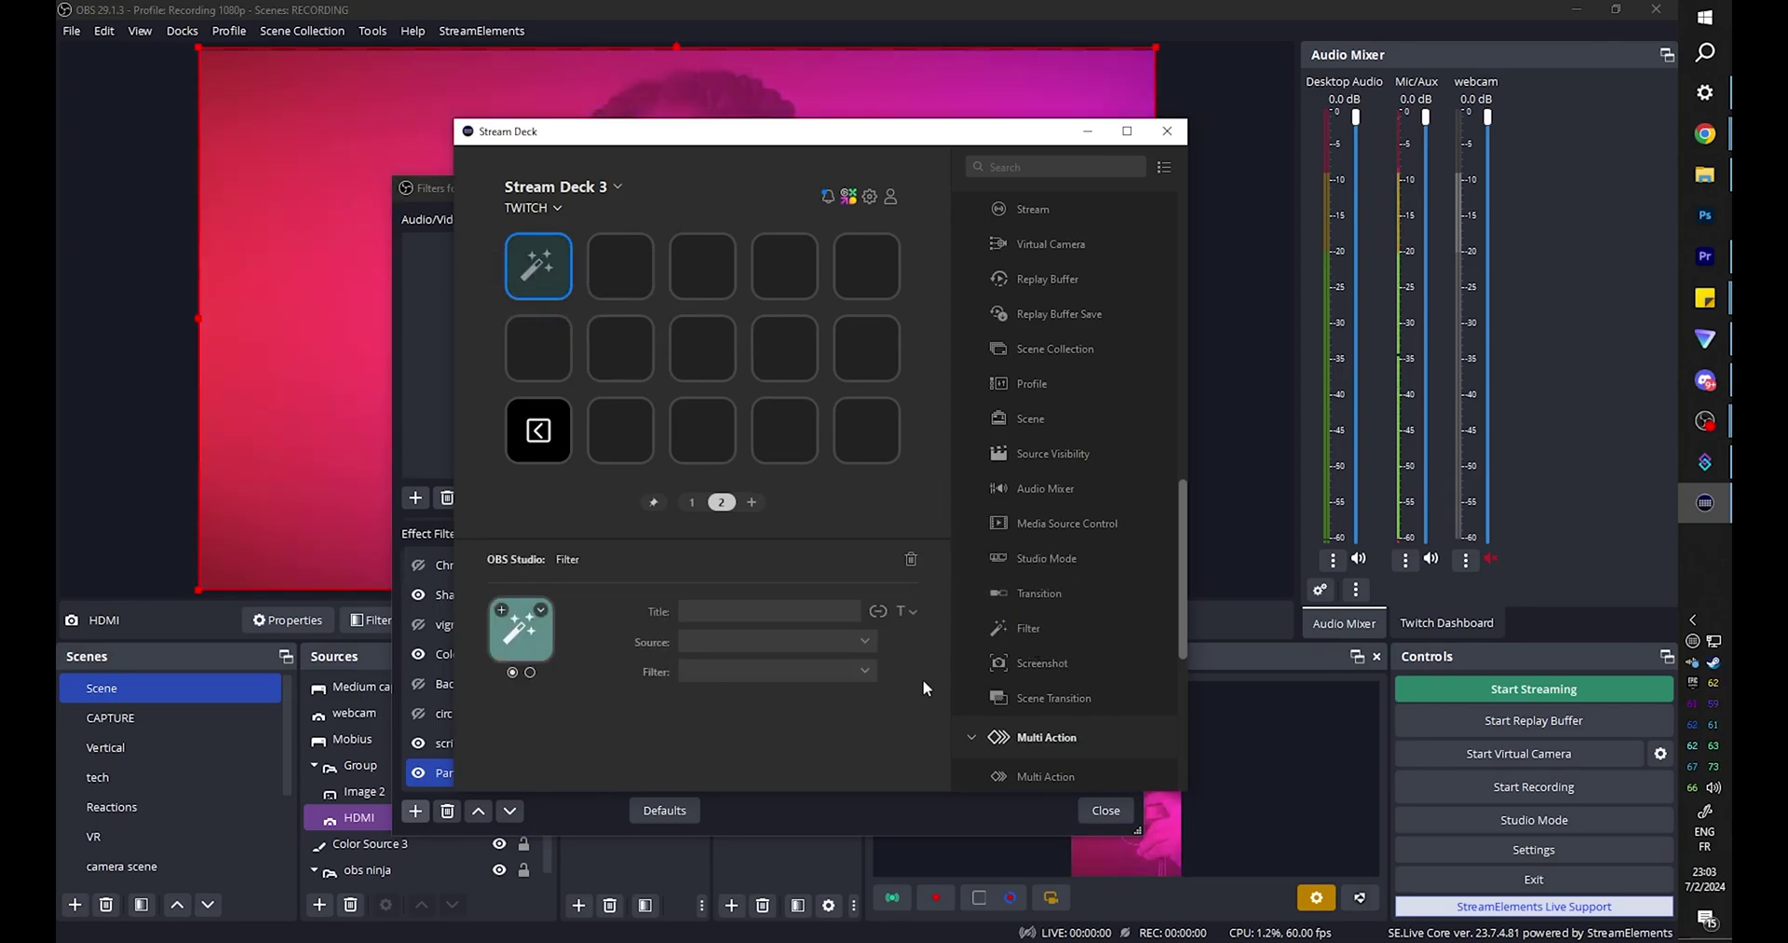
# Point the key at HDMI's Party on filter and switch that filter on in OBS
pyautogui.click(864, 639)
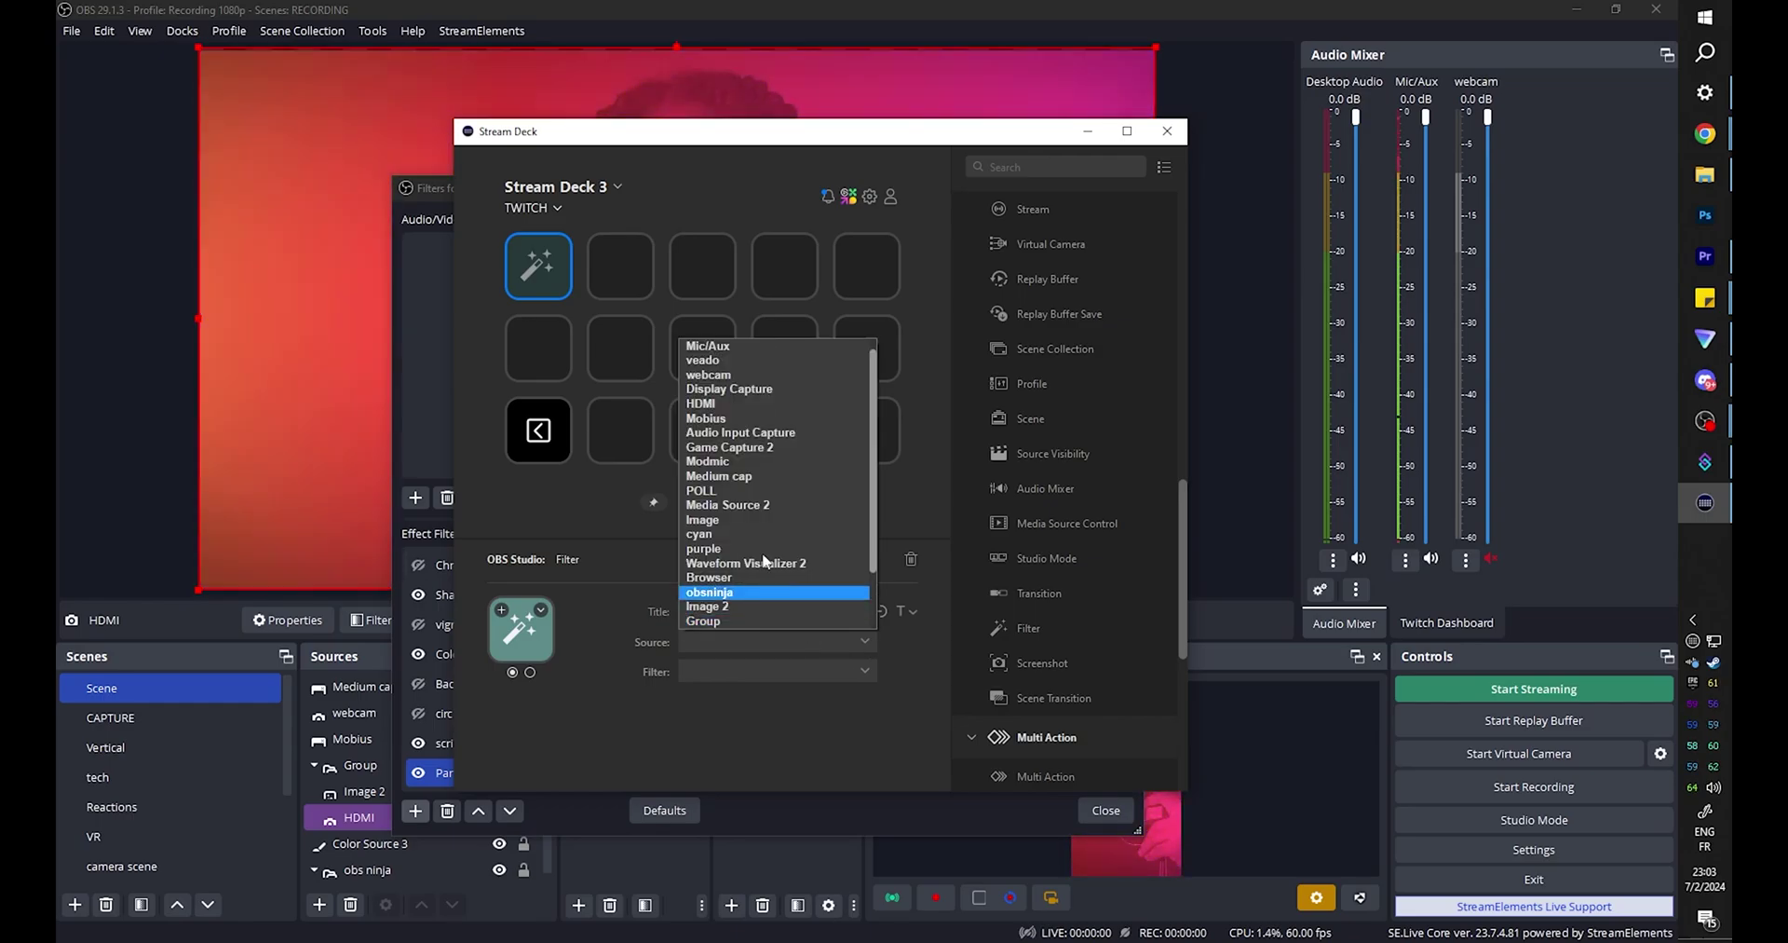
pyautogui.click(732, 402)
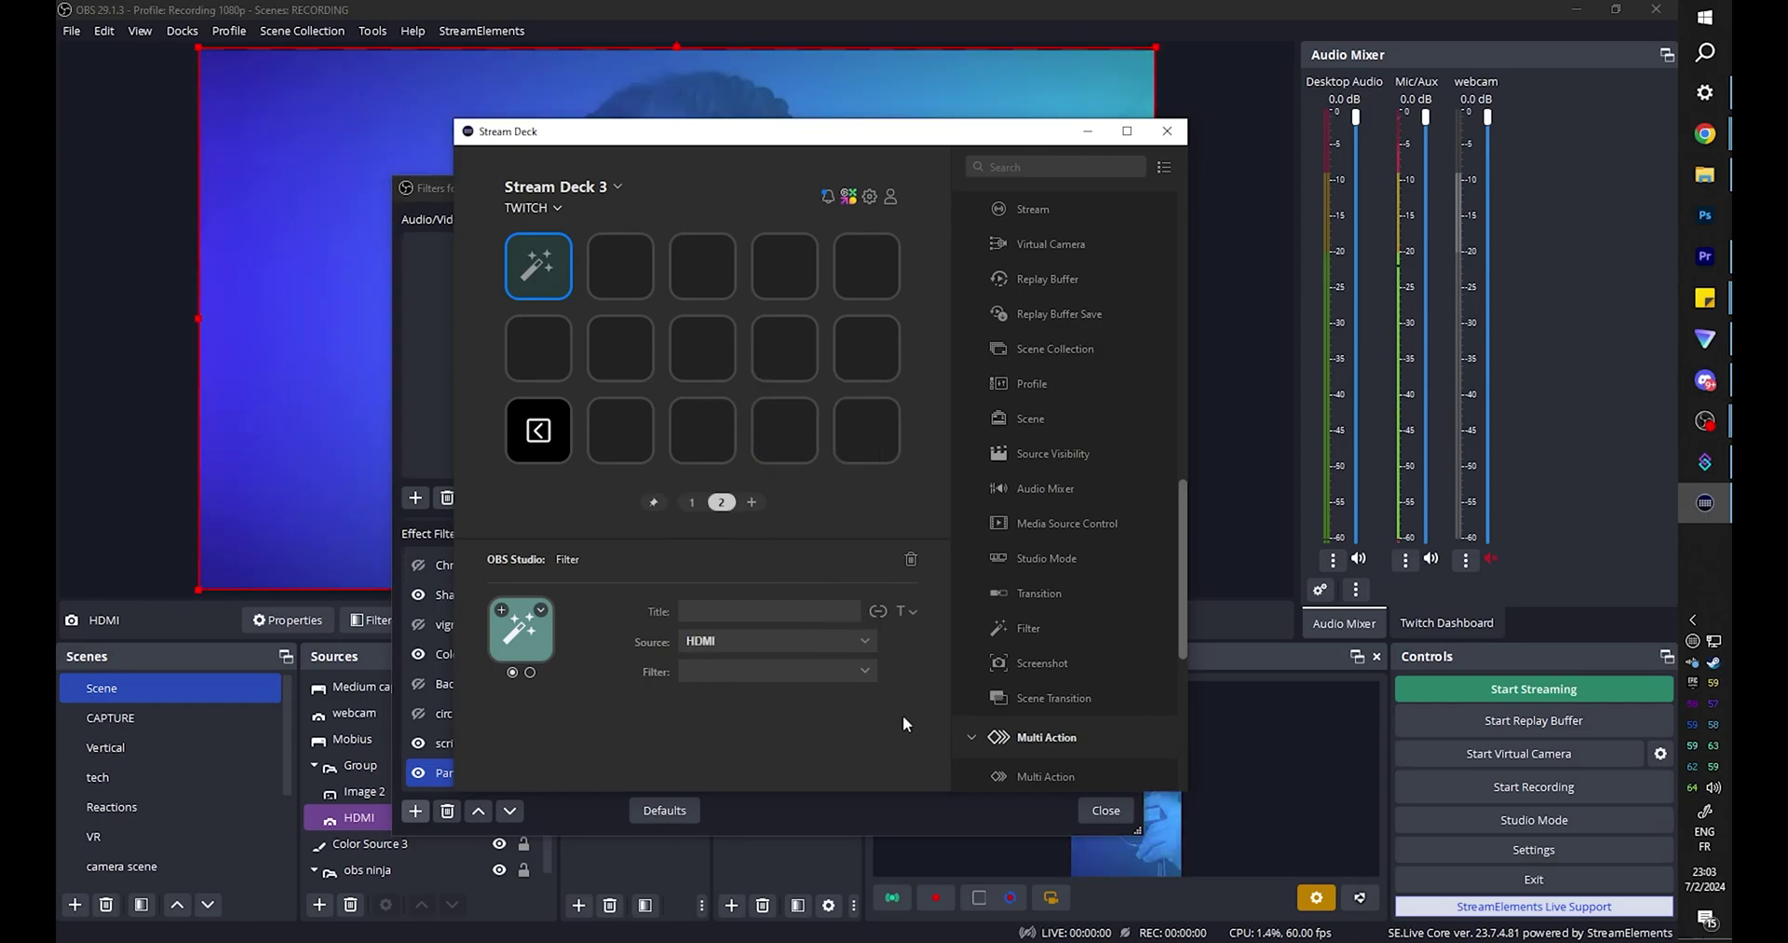
pyautogui.click(863, 670)
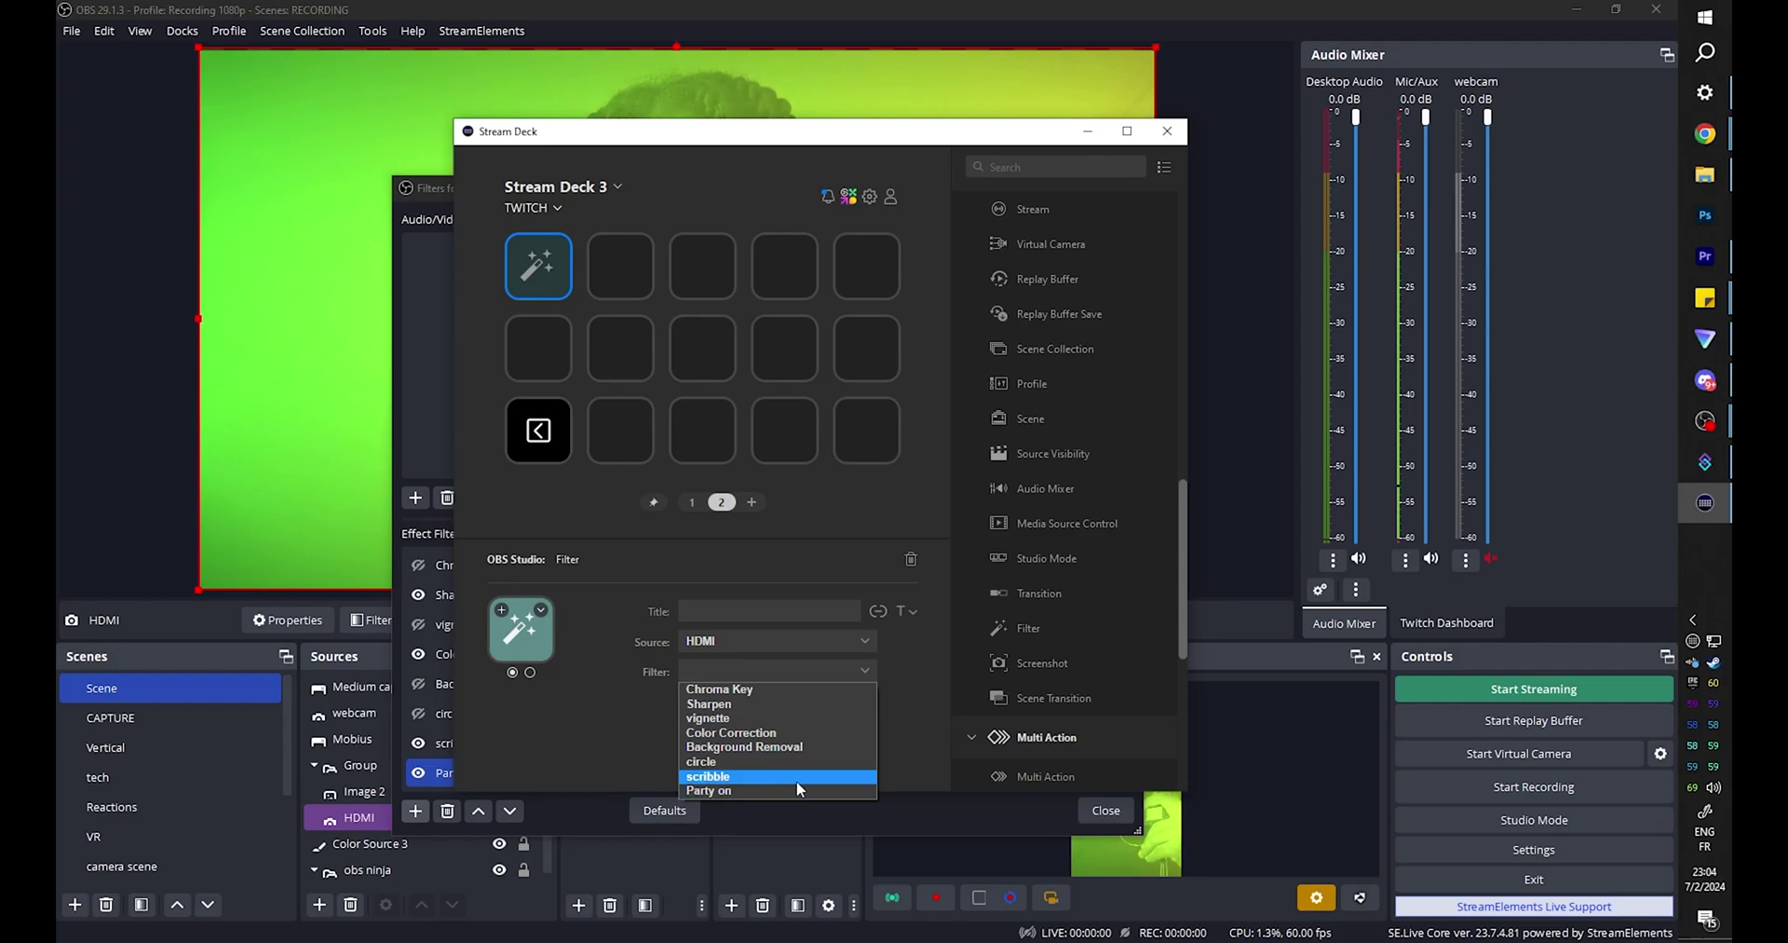
pyautogui.click(778, 788)
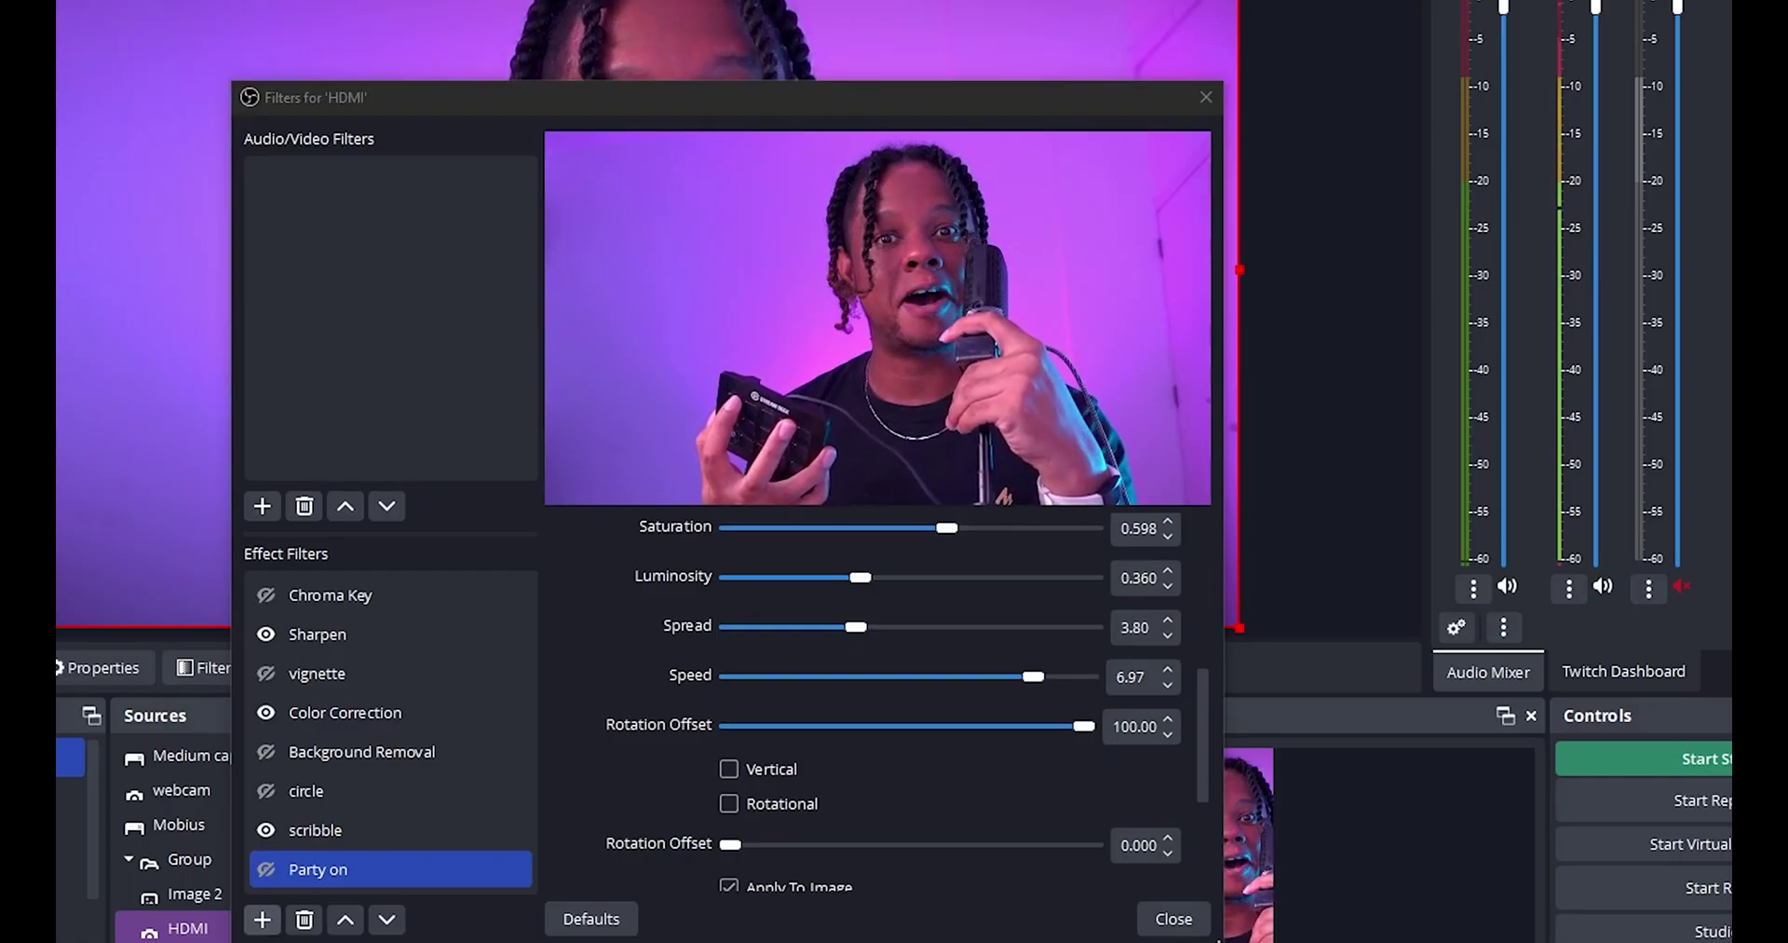
pyautogui.click(266, 868)
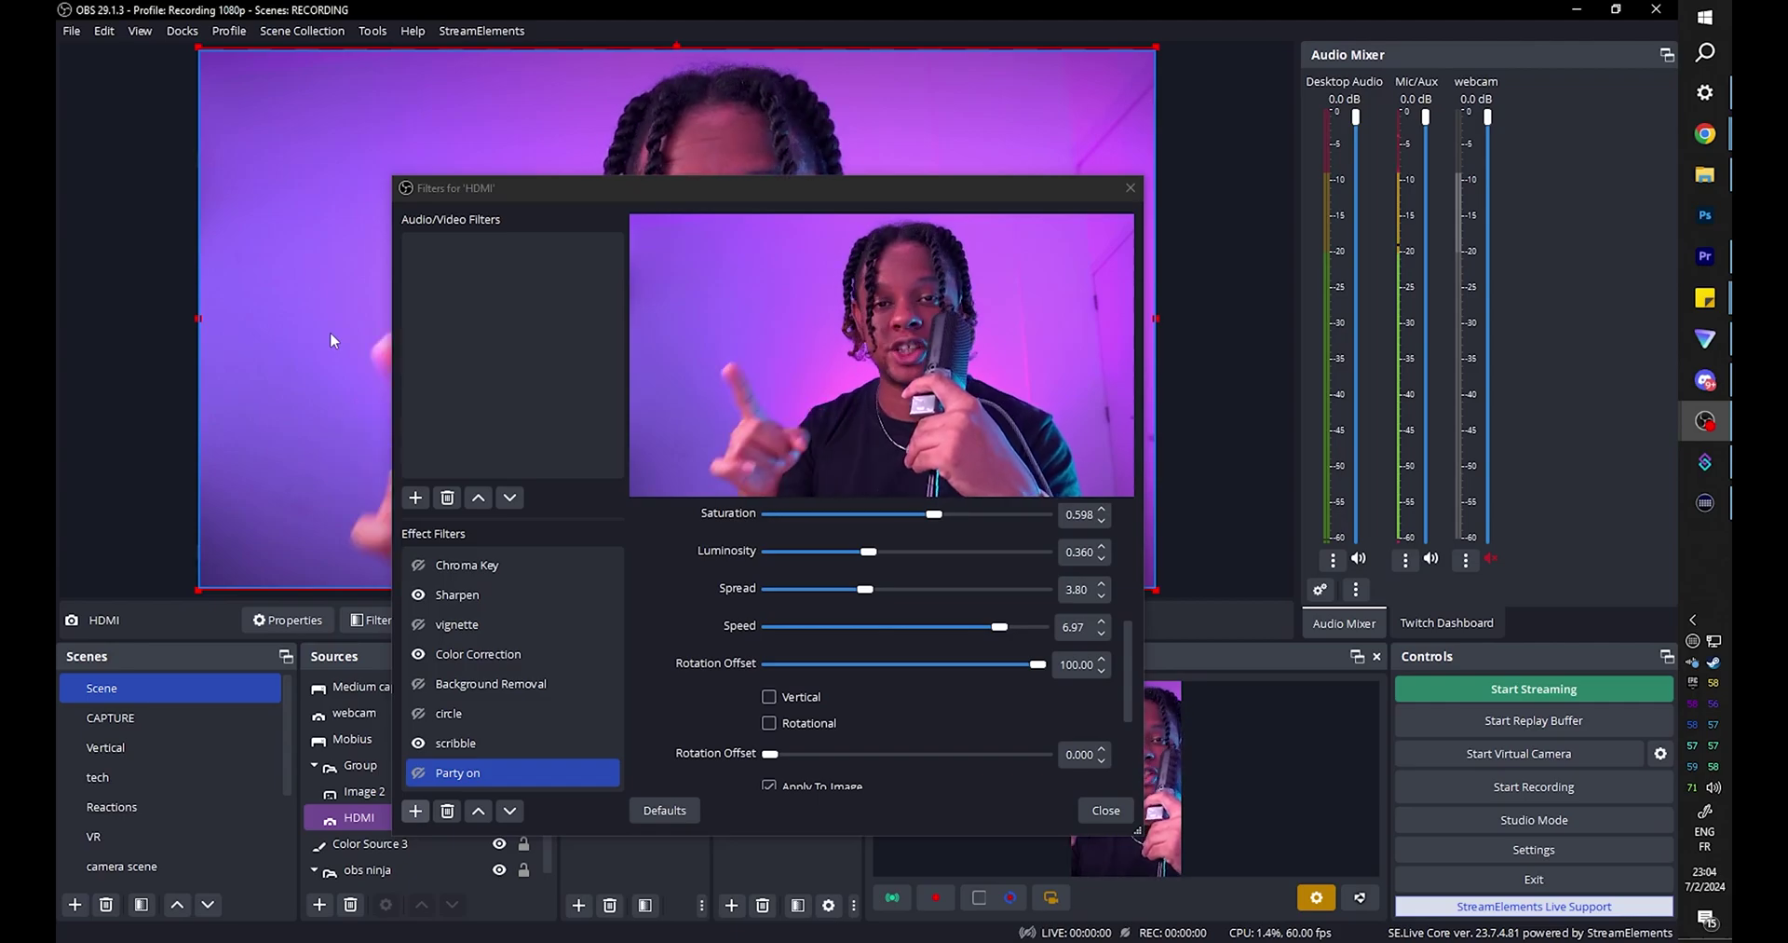
# Load hue-rotaton.shader from the examples folder into the Party on filter
pyautogui.scroll(5, 1150, 752)
pyautogui.click(1087, 678)
pyautogui.click(691, 468)
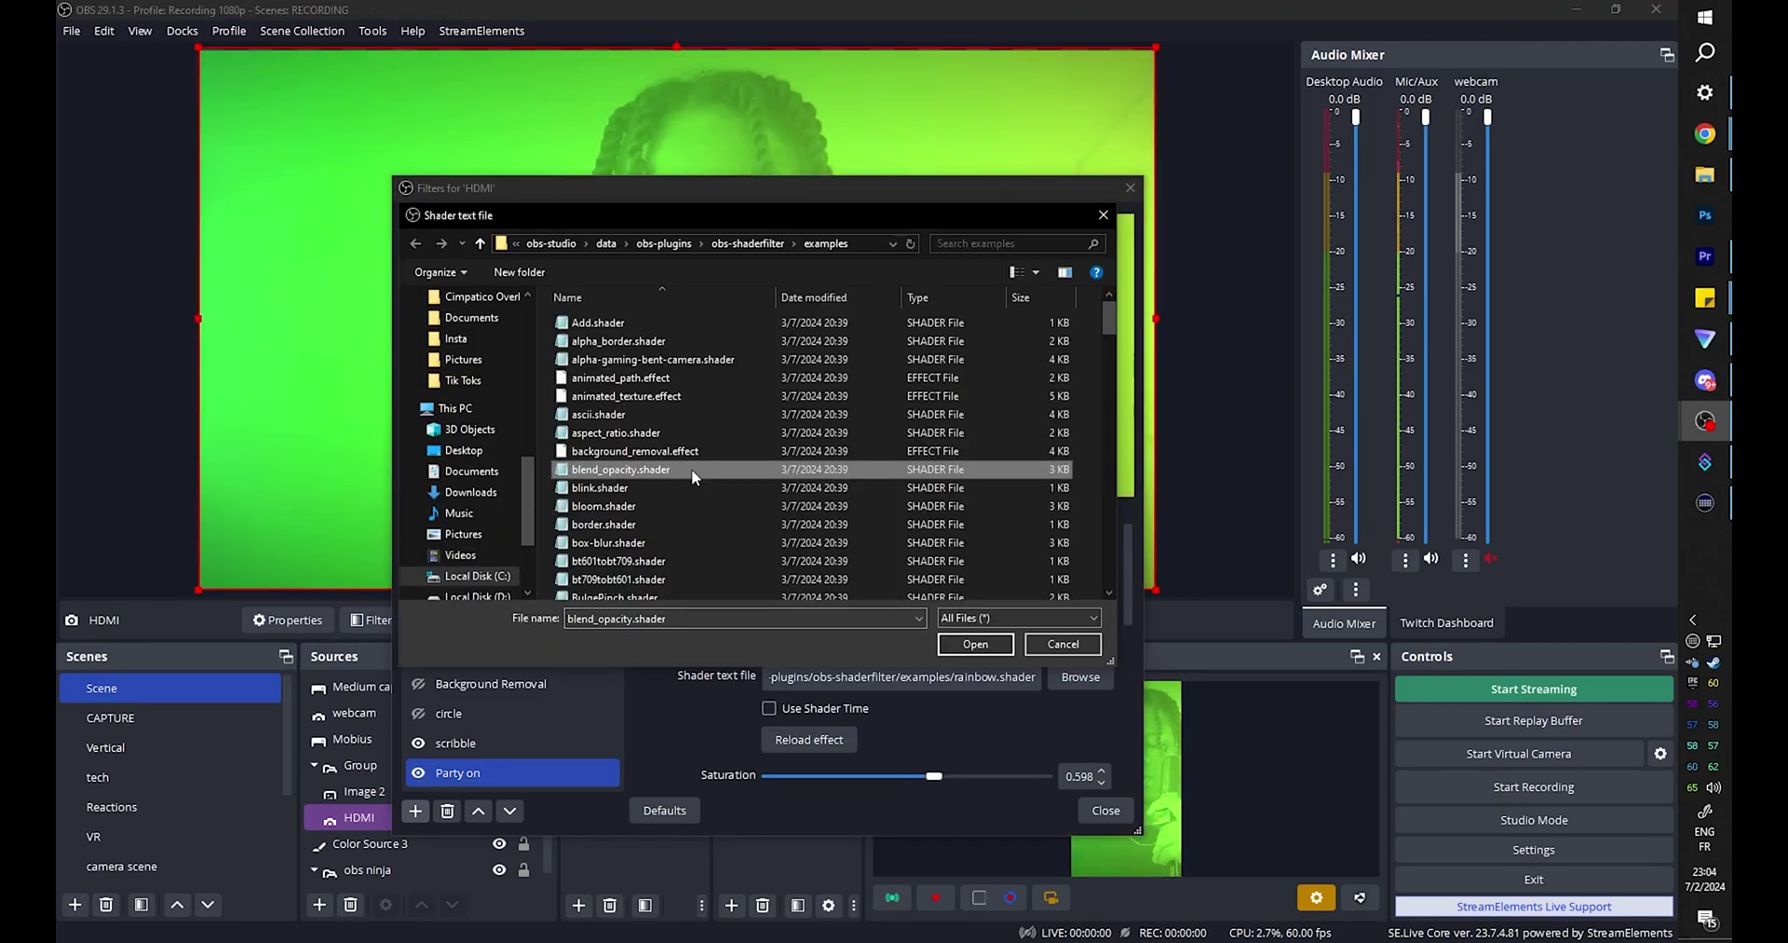
pyautogui.doubleClick(691, 467)
pyautogui.moveTo(691, 187); pyautogui.dragTo(607, 72)
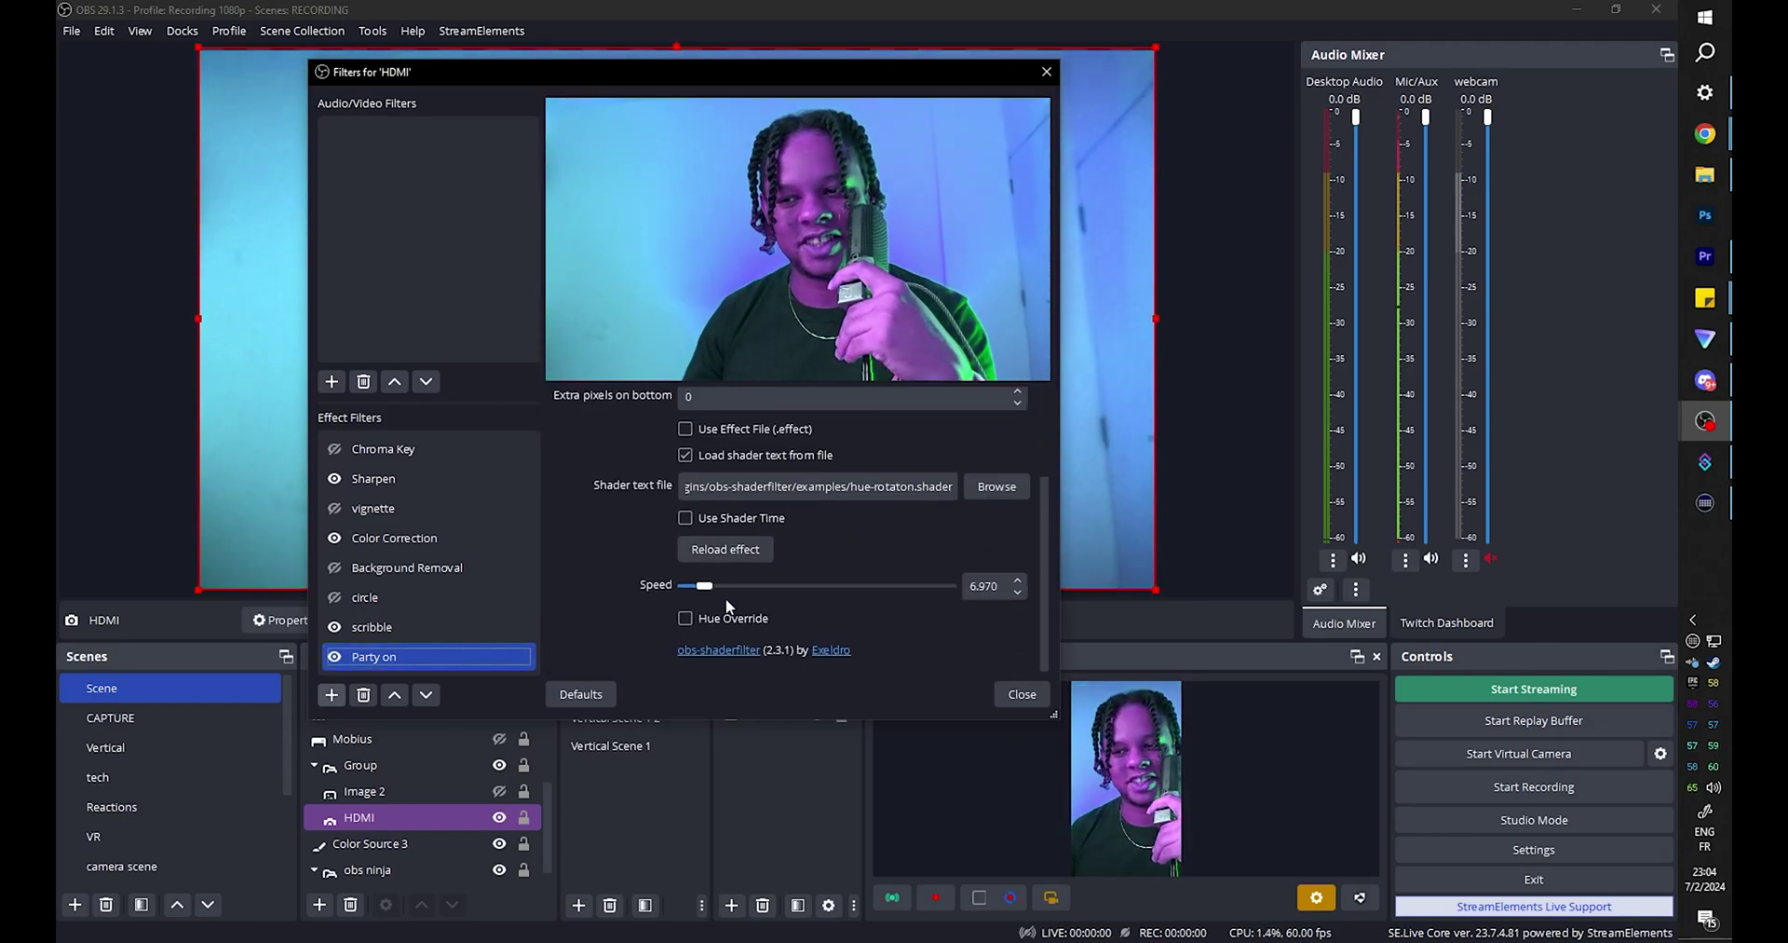
# Raise the shader speed to about 72, then switch Party on off with F1
pyautogui.click(713, 590)
pyautogui.moveTo(712, 591); pyautogui.dragTo(879, 588)
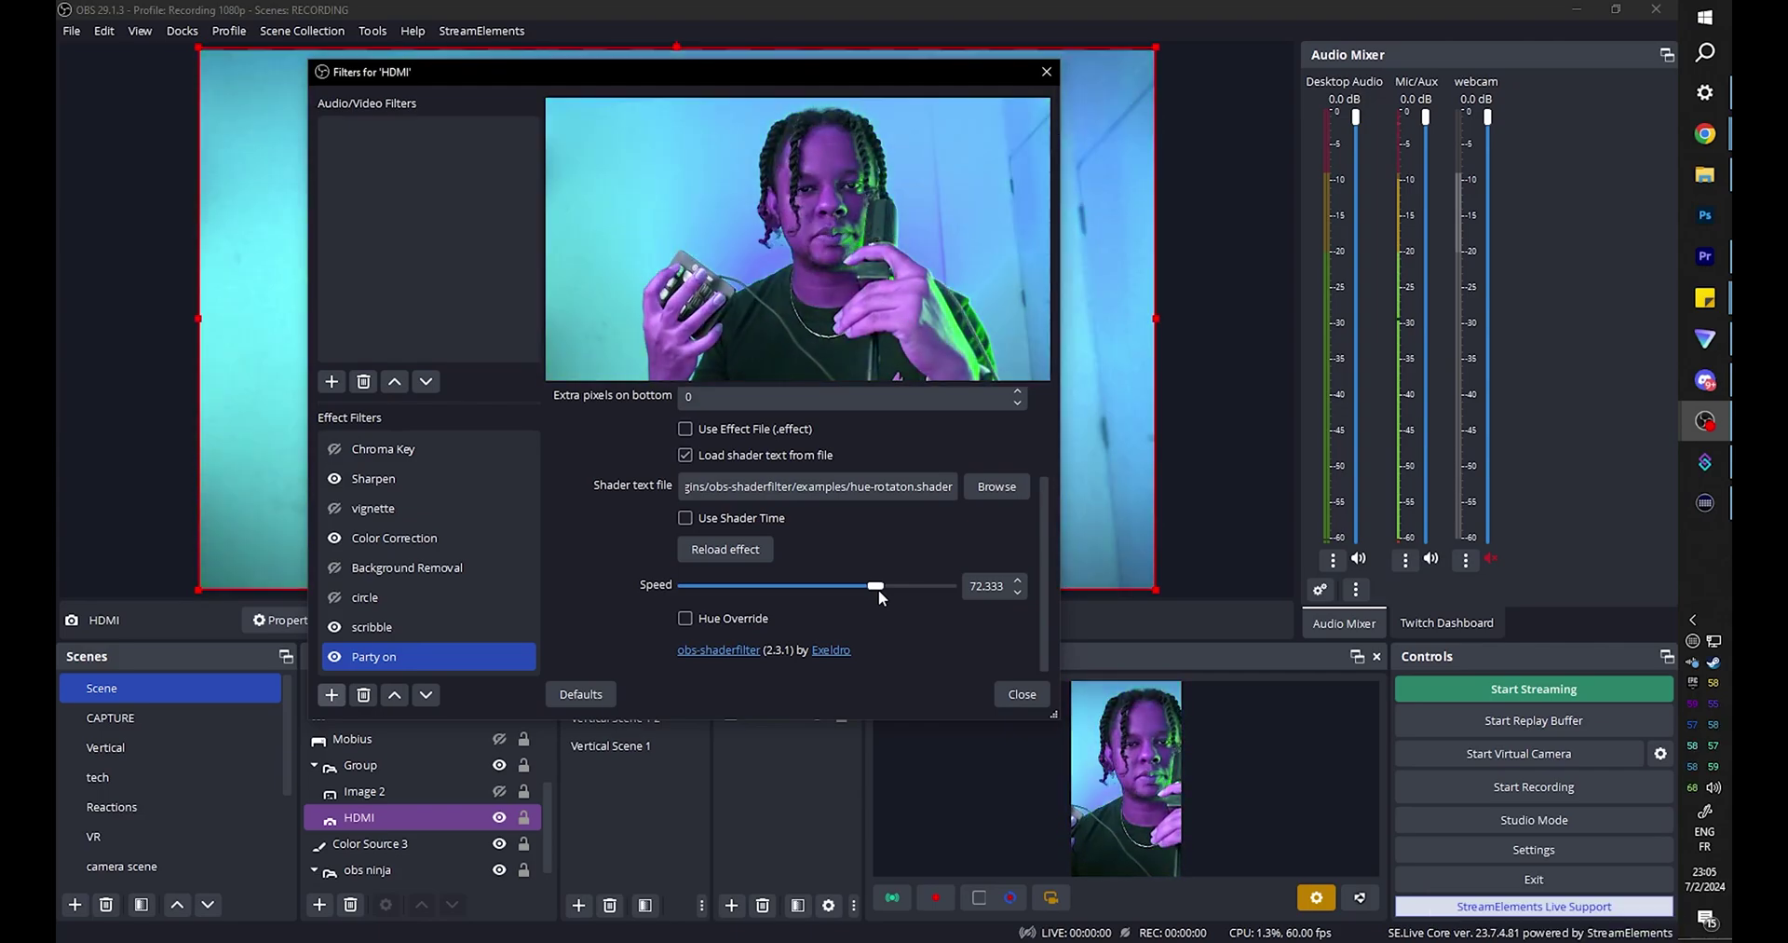
pyautogui.press('F1')
pyautogui.press('F1')
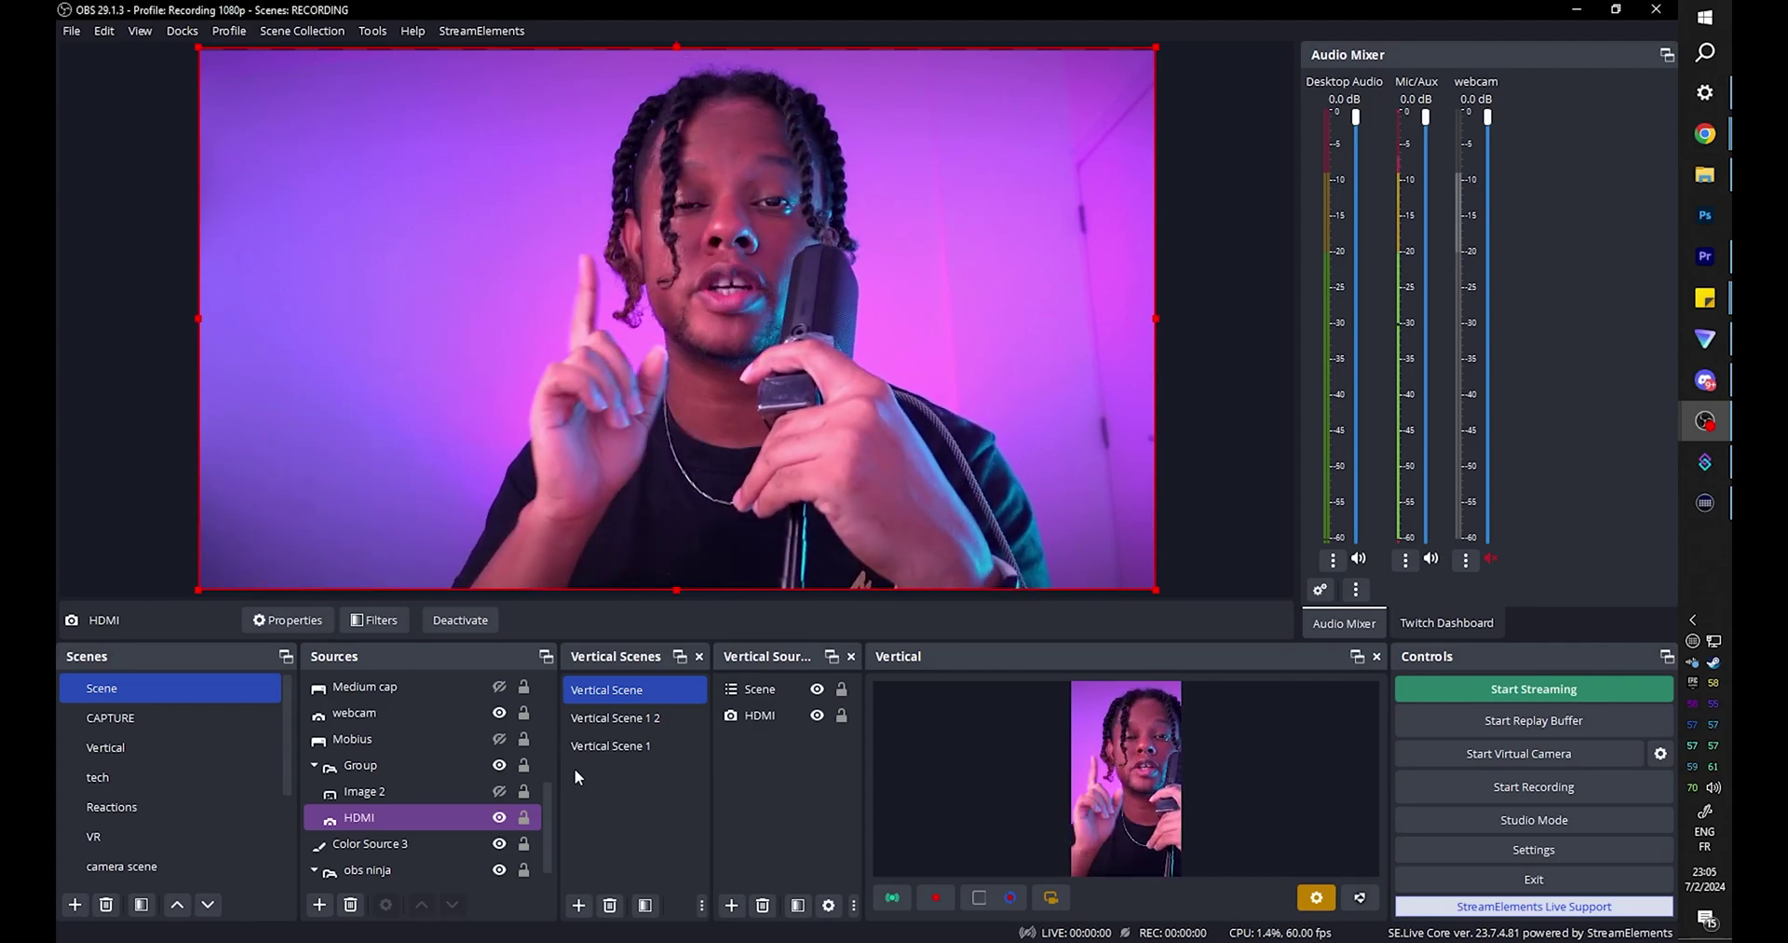
# Add a purple Color Source to the scene
pyautogui.click(319, 905)
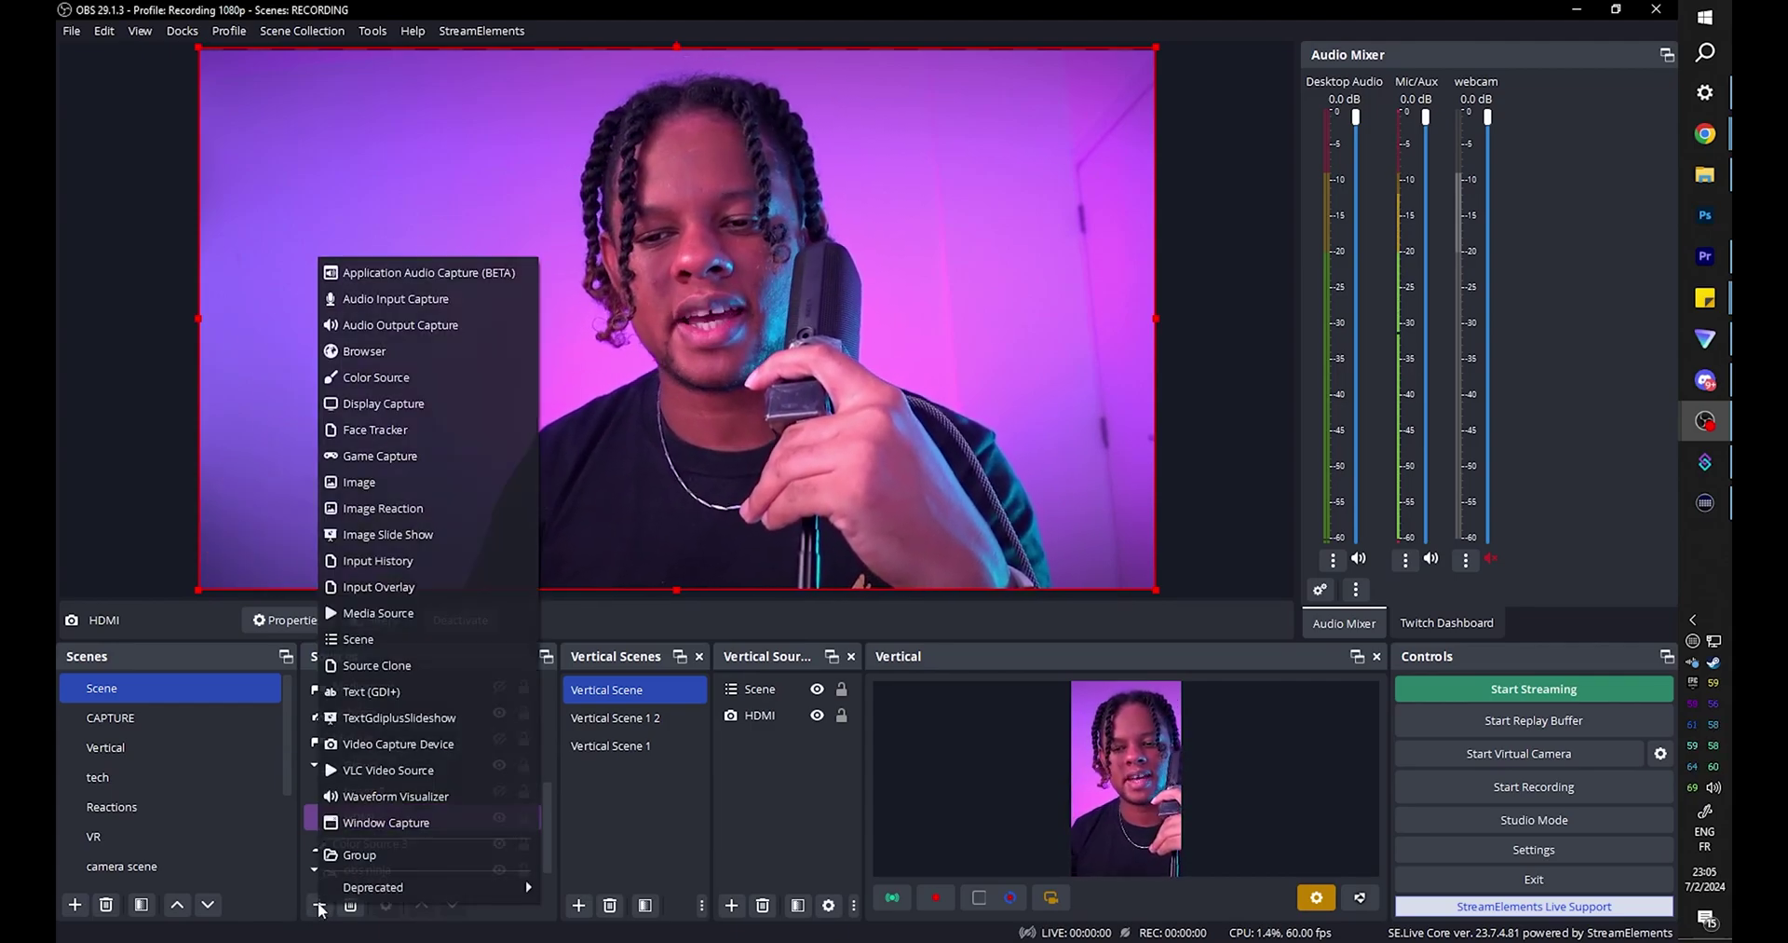
pyautogui.click(438, 375)
pyautogui.click(913, 588)
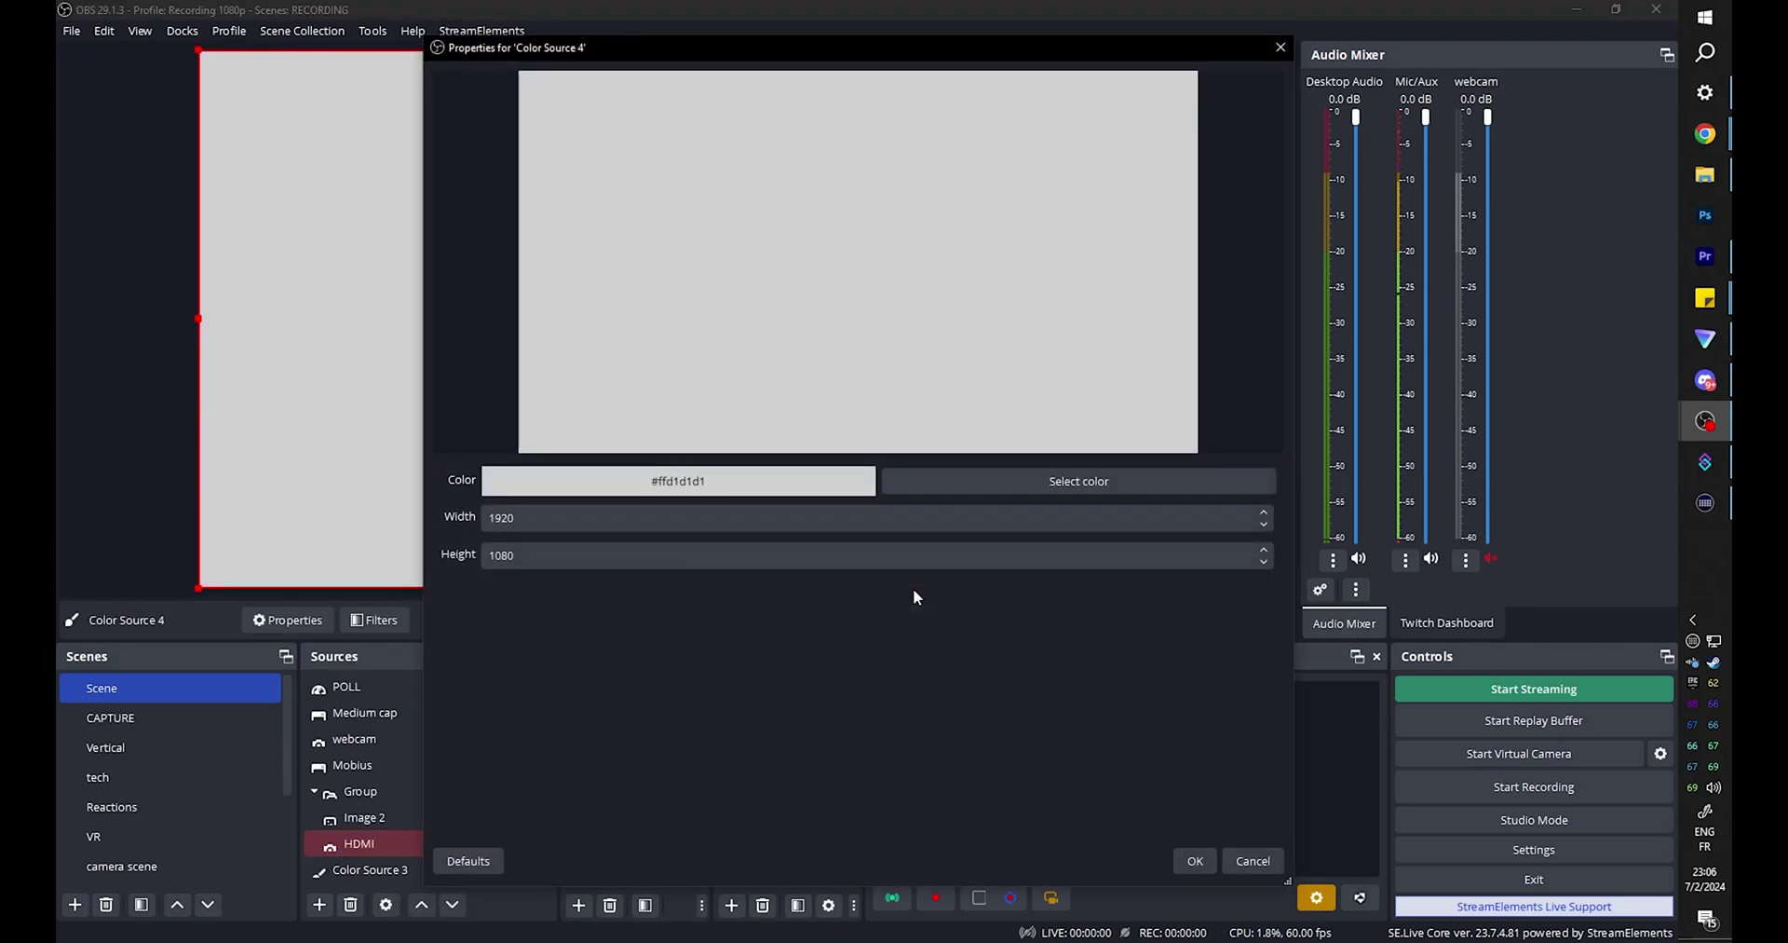
pyautogui.click(986, 480)
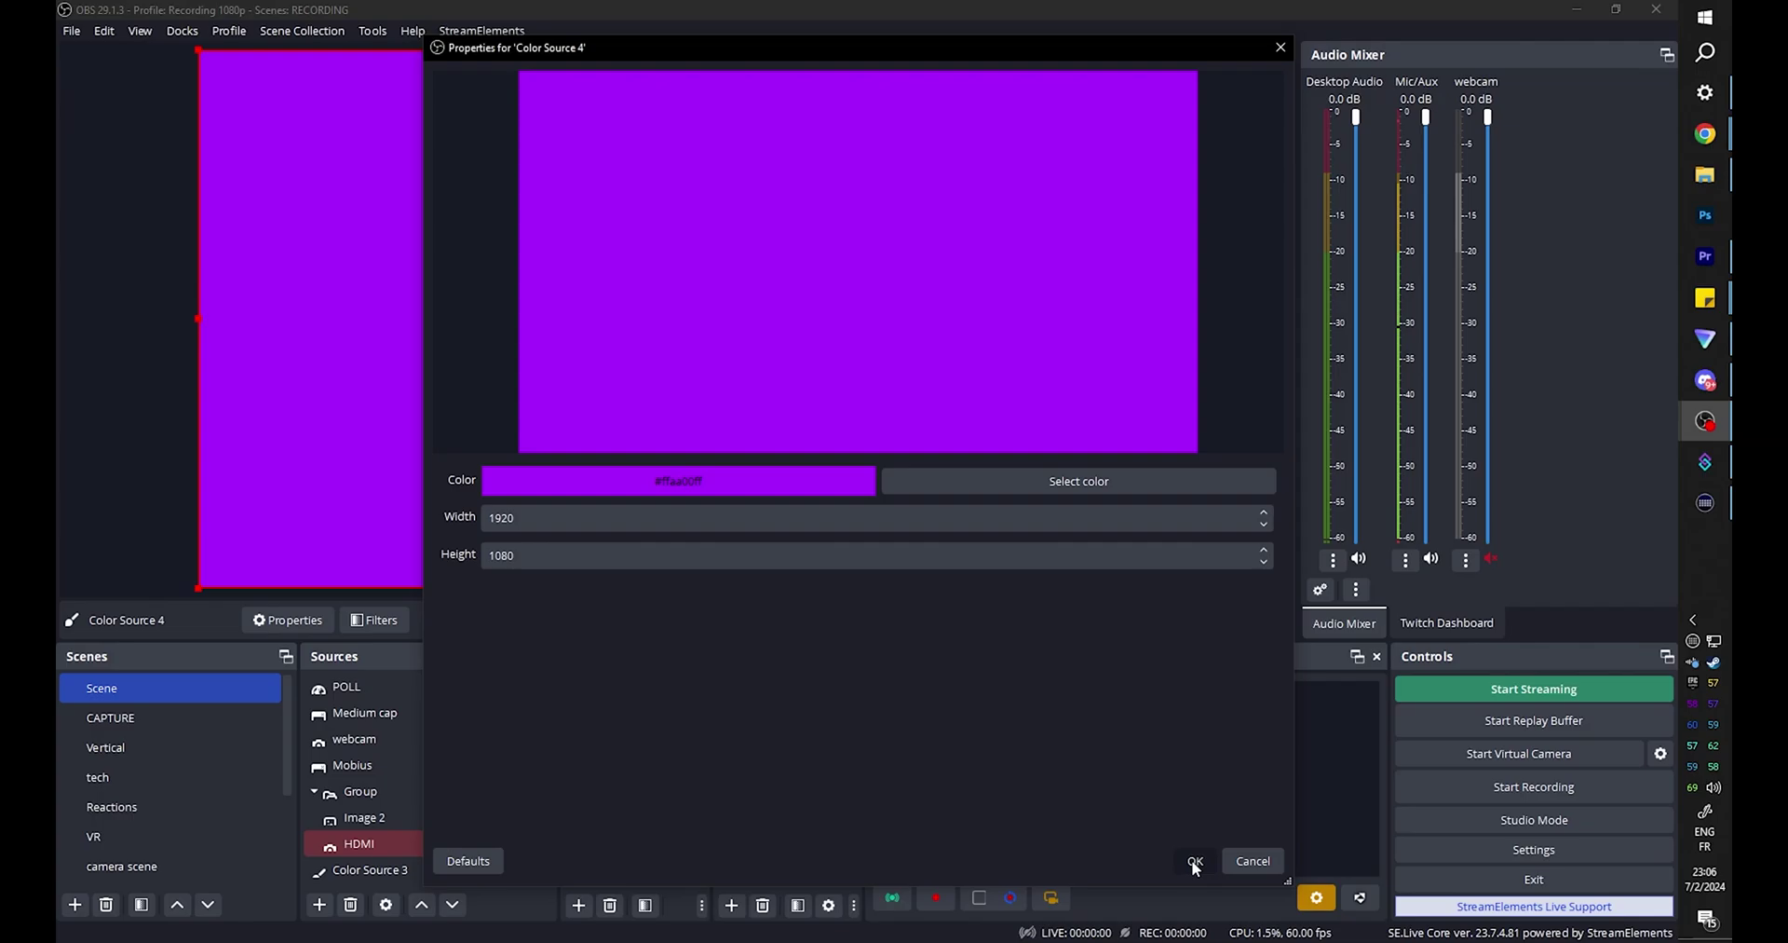
pyautogui.click(1195, 859)
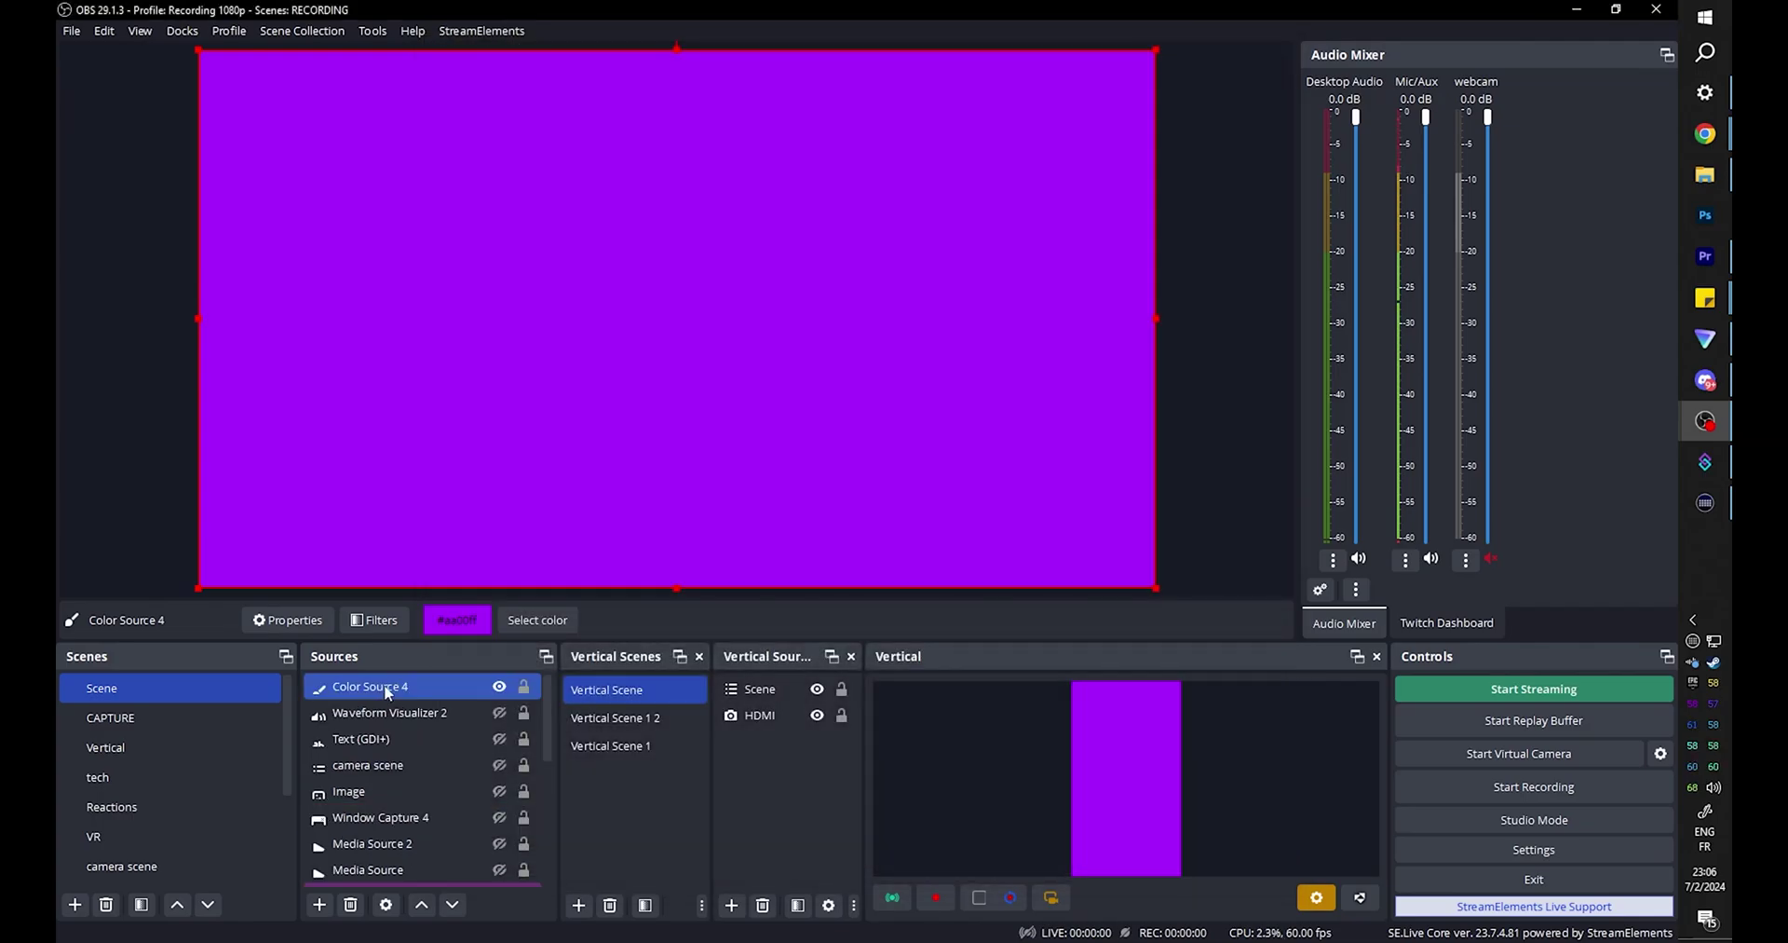
# Set the colour source's blending mode to Add
pyautogui.rightClick(388, 693)
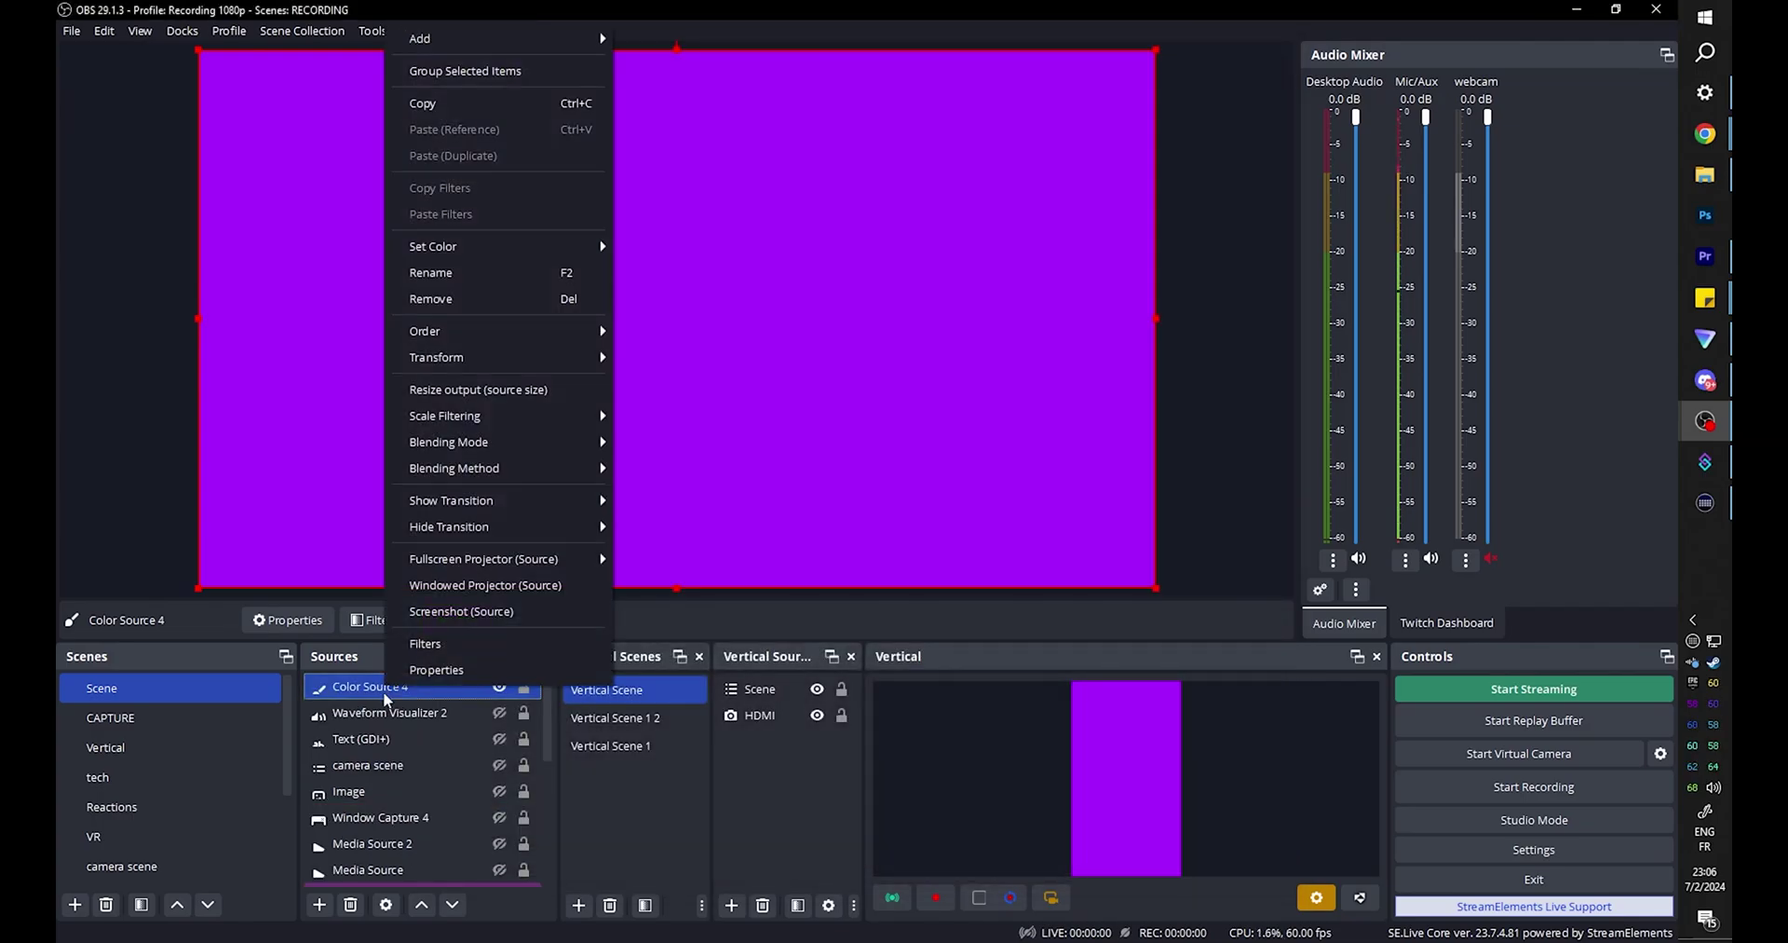
pyautogui.moveTo(574, 441)
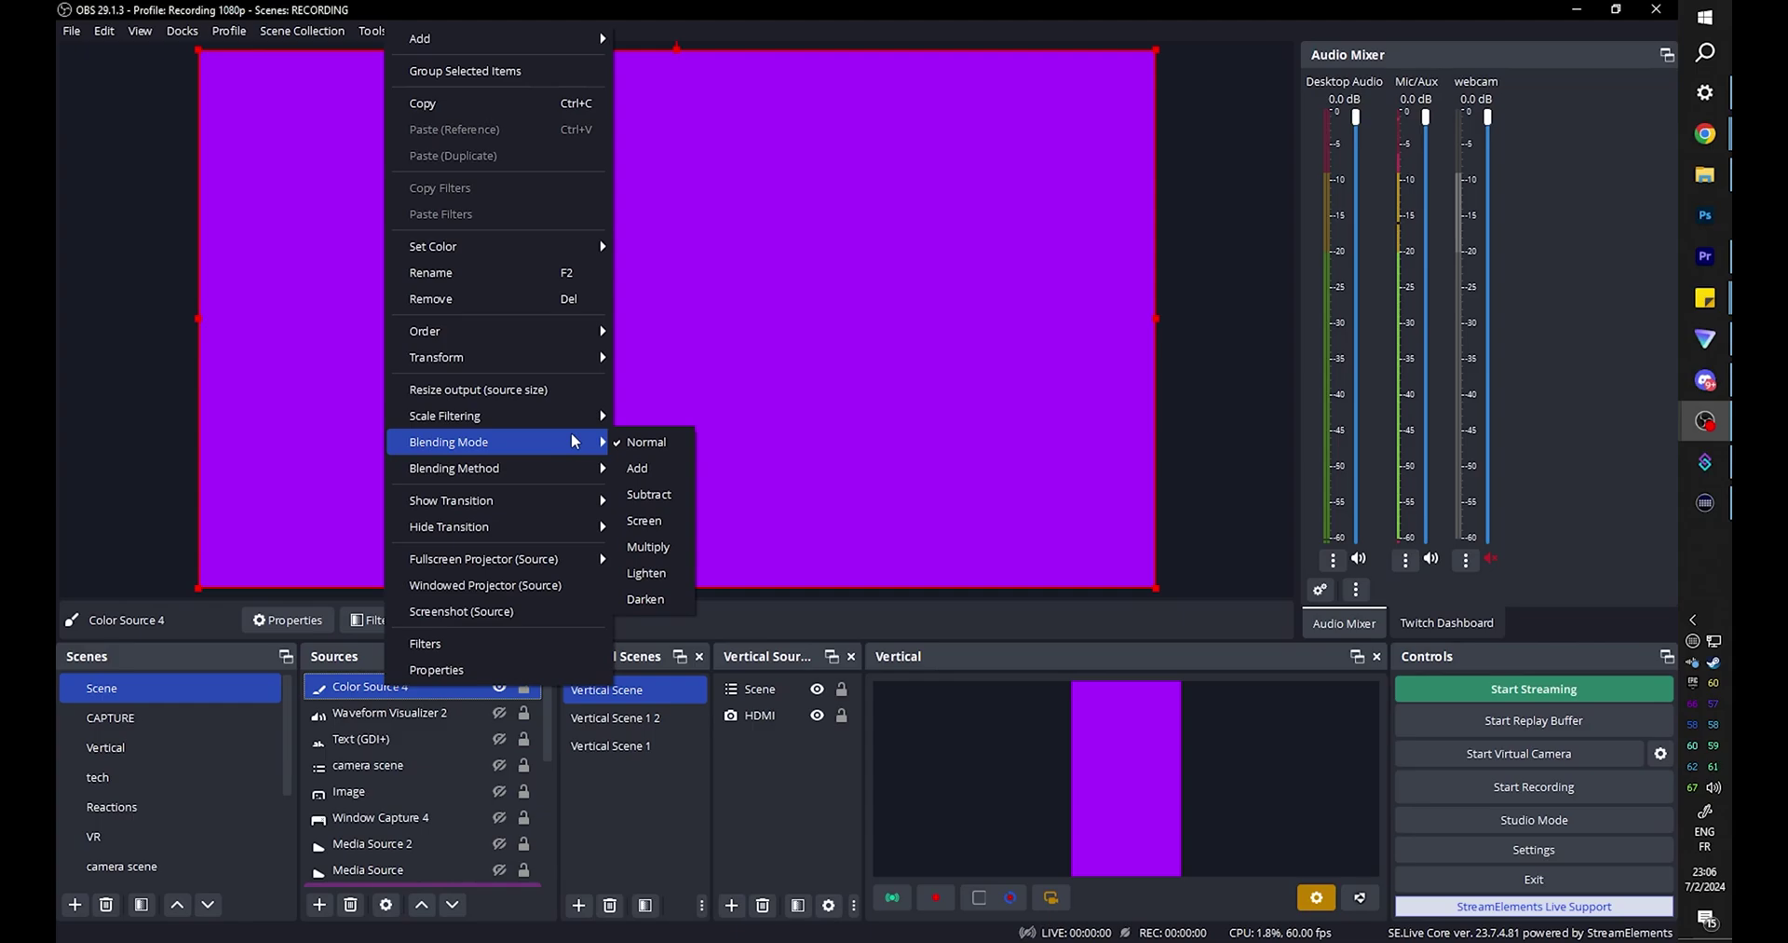
pyautogui.click(652, 468)
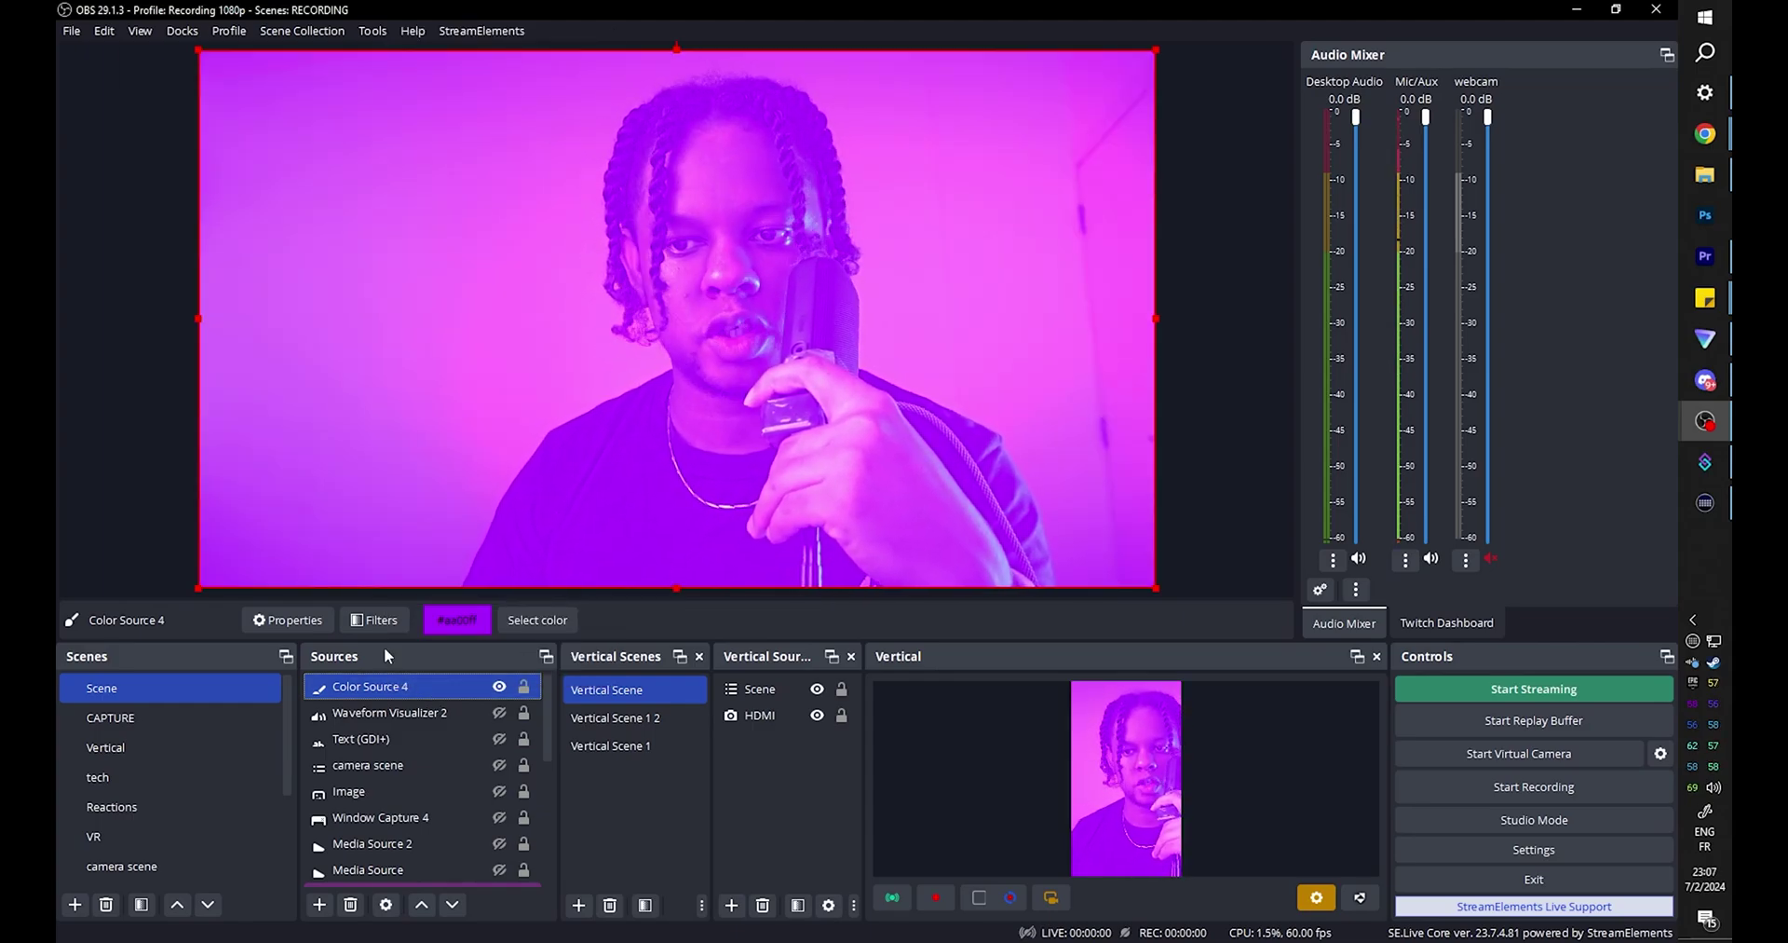
# Give Color Source 4 a User-defined shader filter that loads its shader from file
pyautogui.click(381, 620)
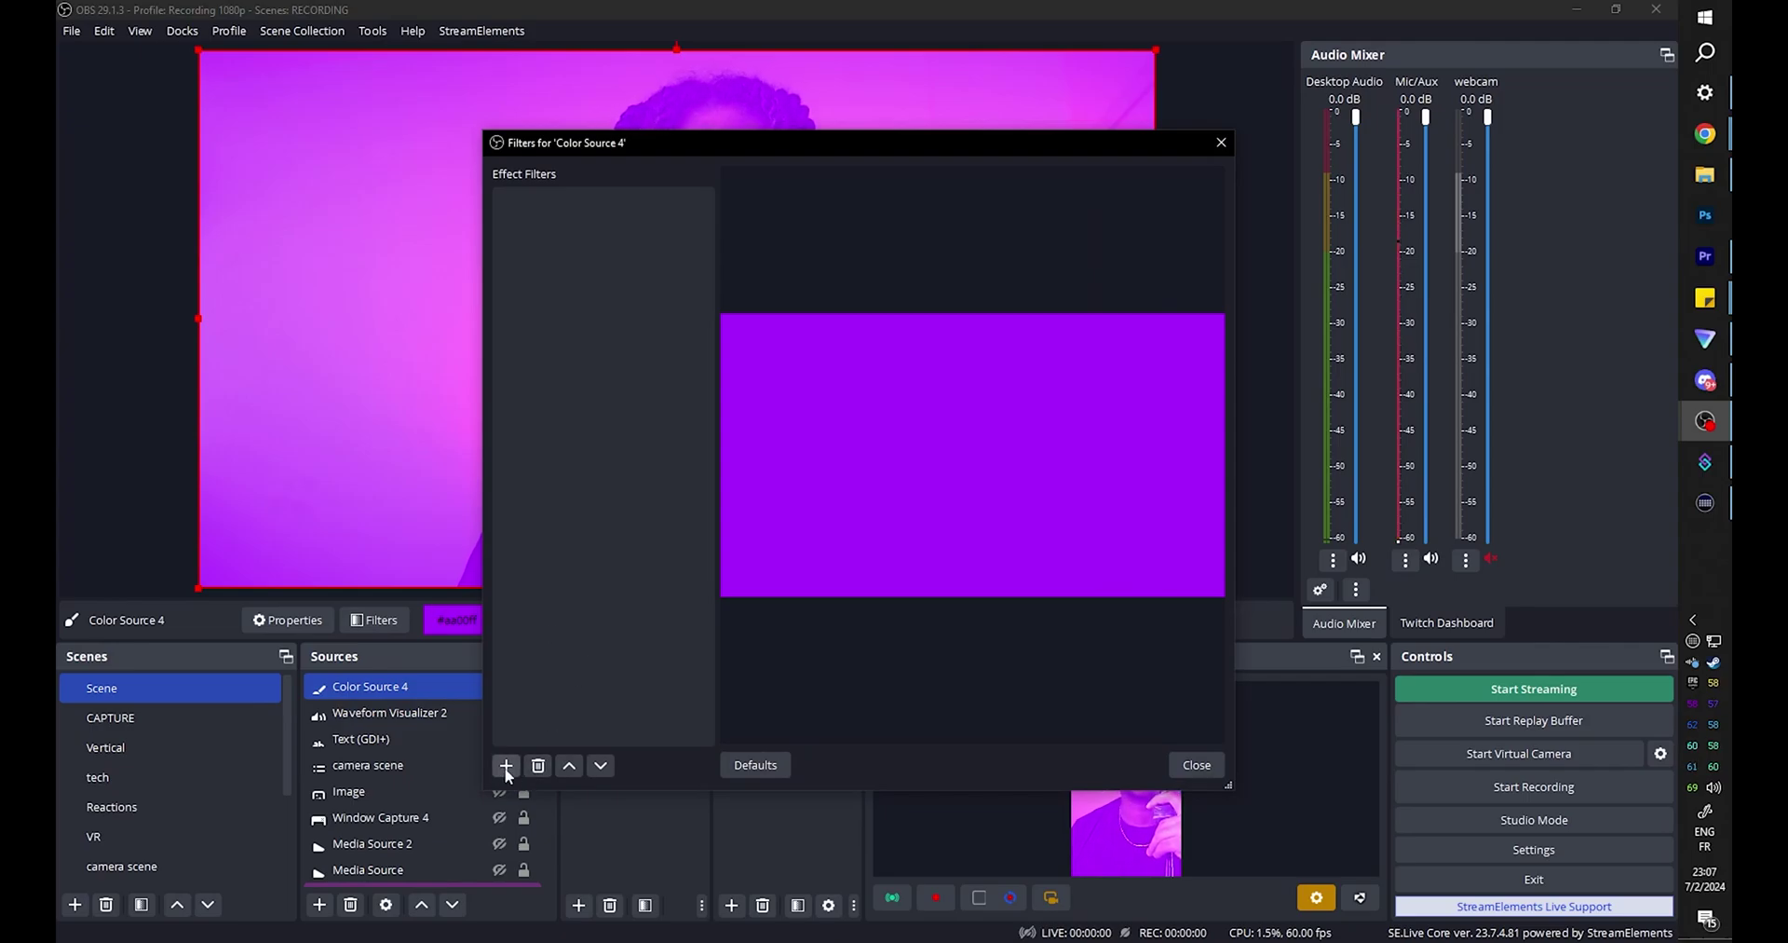
pyautogui.click(506, 766)
pyautogui.click(596, 745)
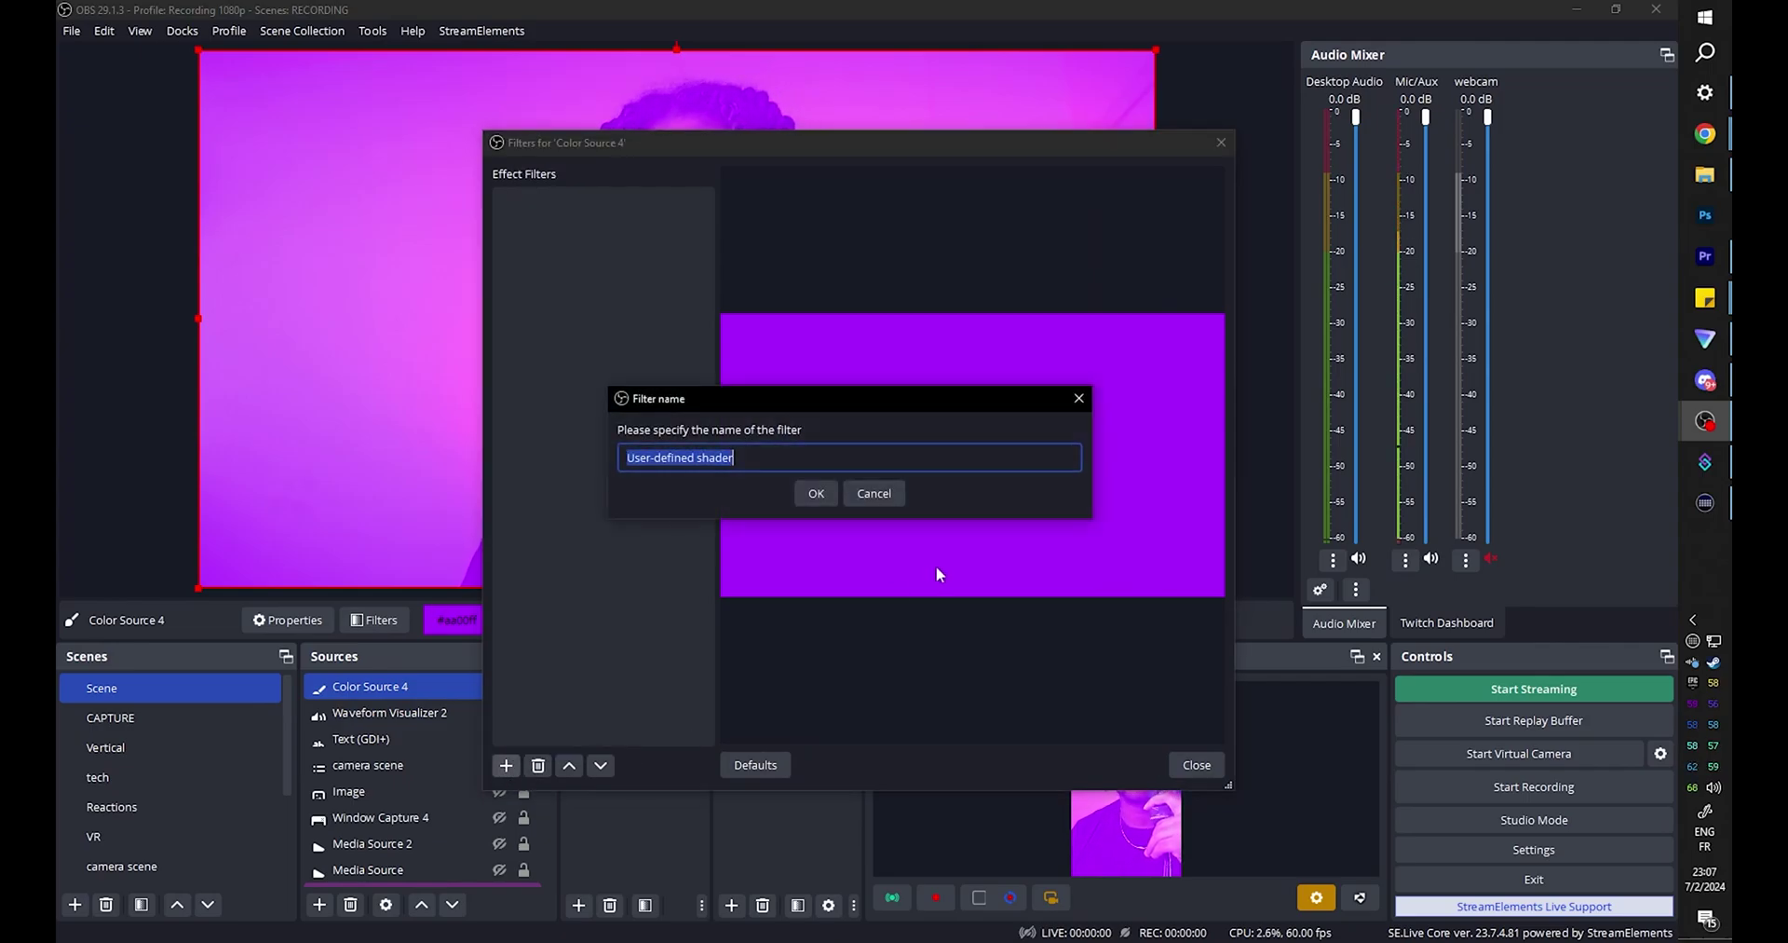
pyautogui.click(829, 496)
pyautogui.click(967, 513)
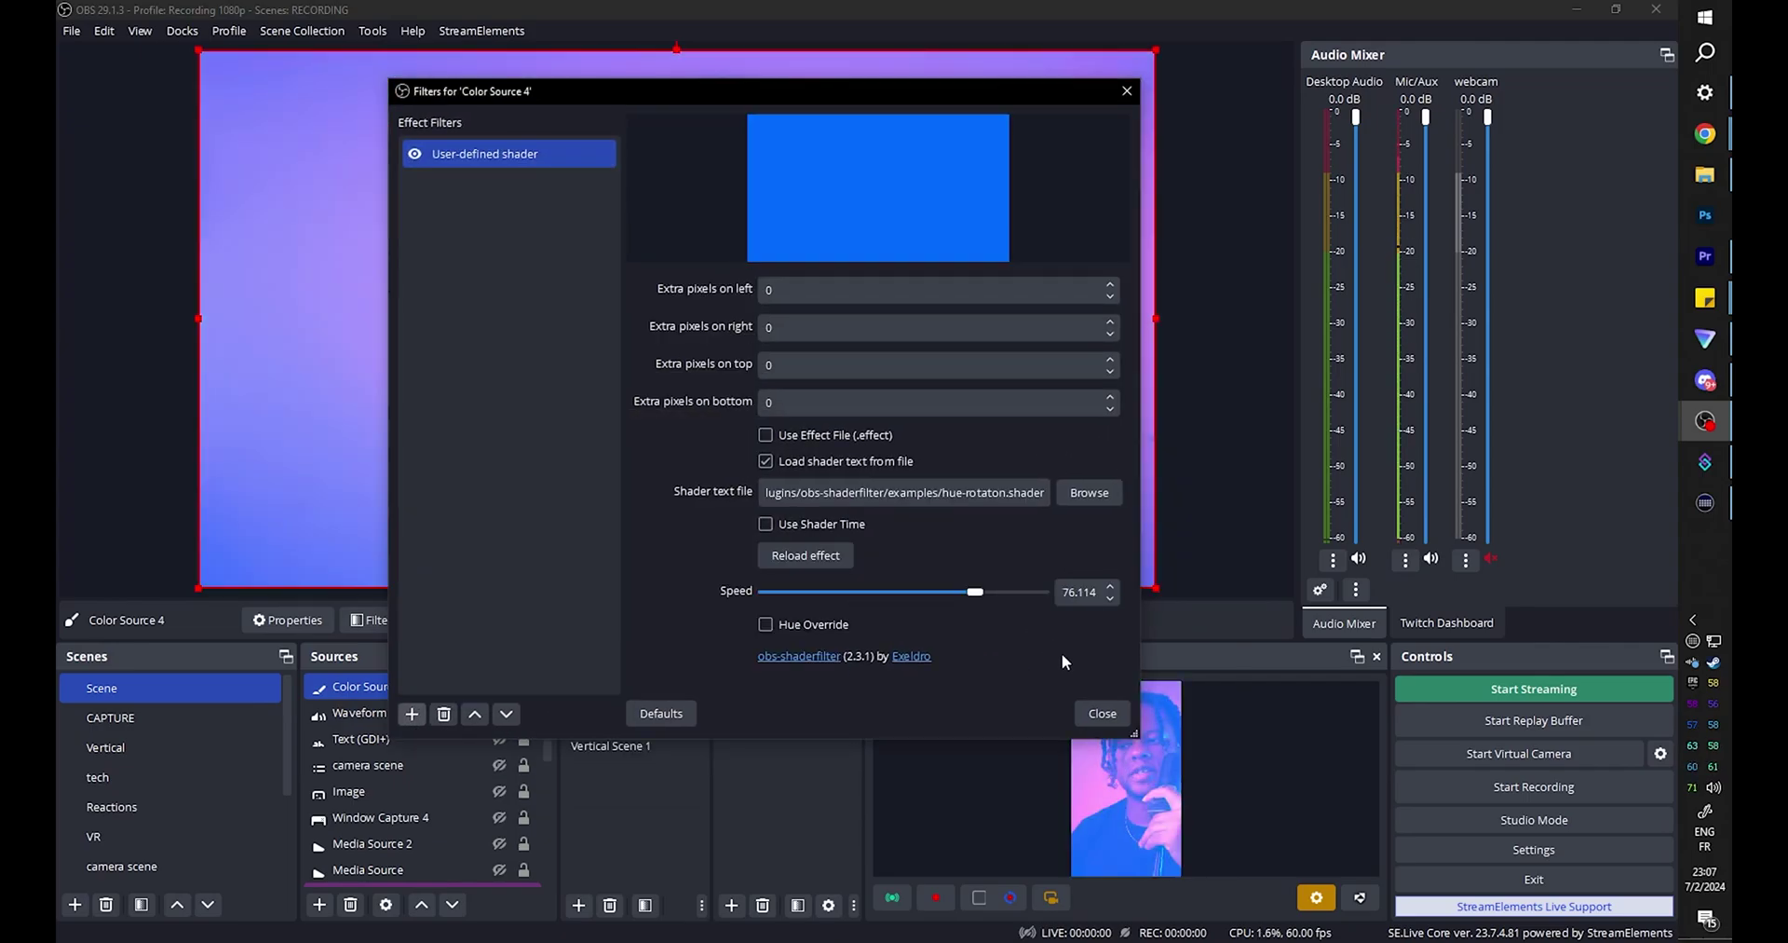
# Give Color Source 4 a Fade hide transition lasting 500 ms
pyautogui.click(1102, 713)
pyautogui.rightClick(410, 695)
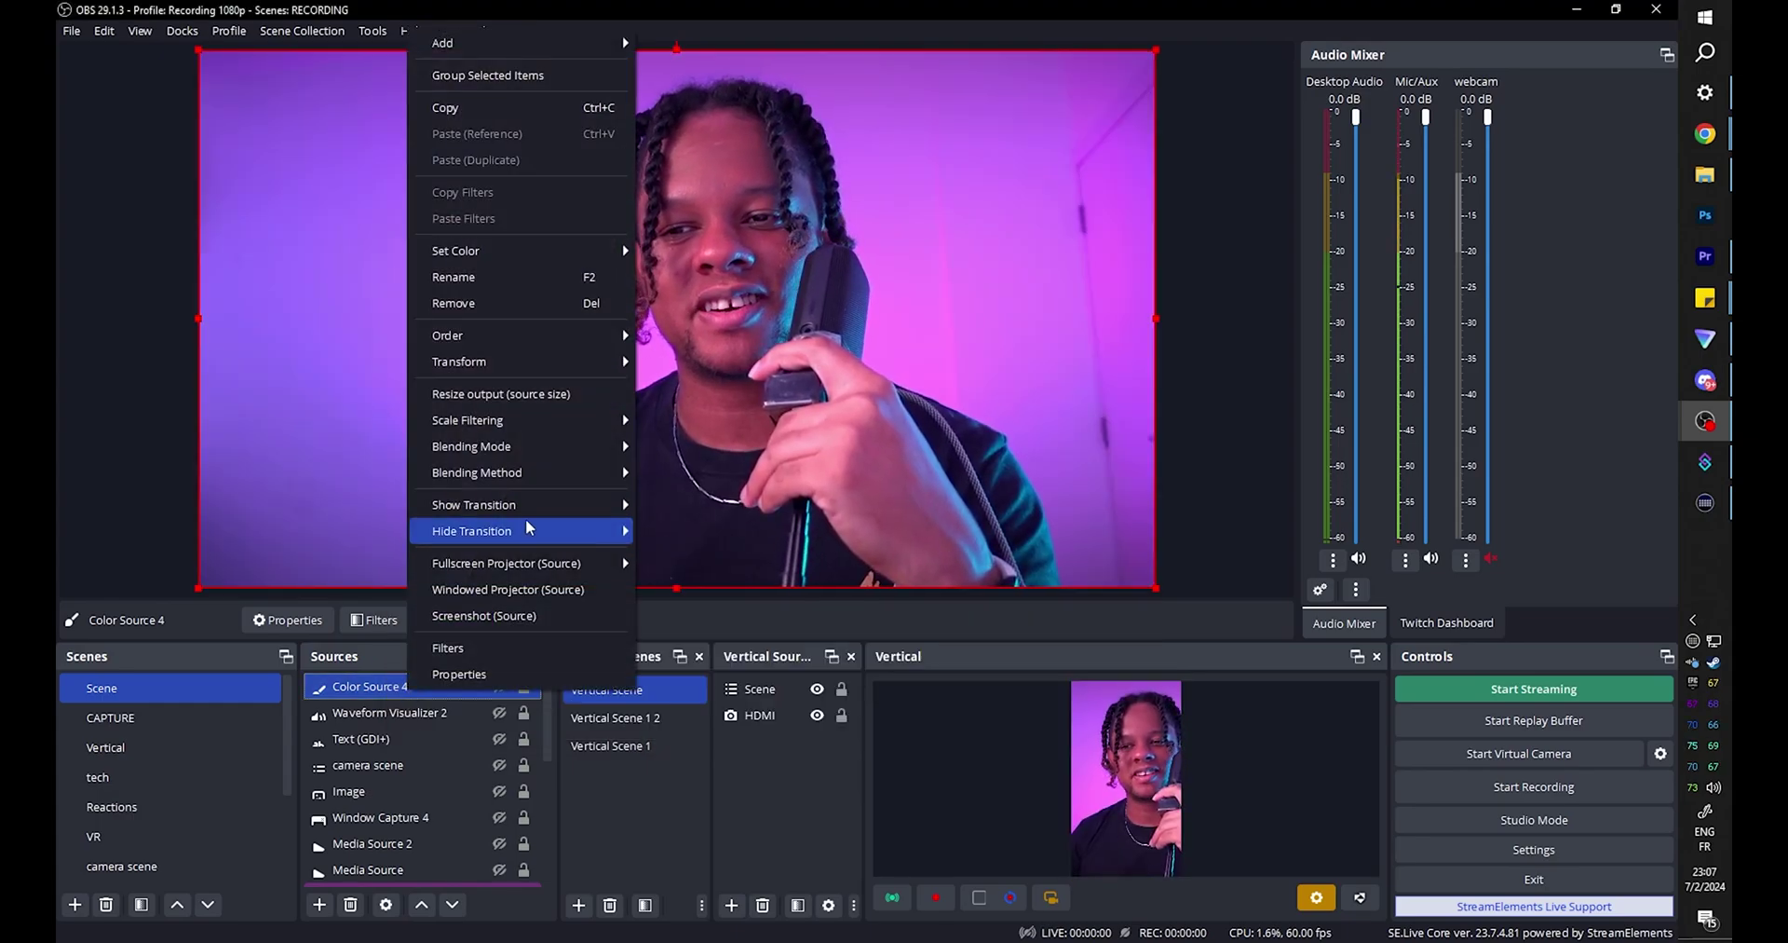
pyautogui.moveTo(525, 529)
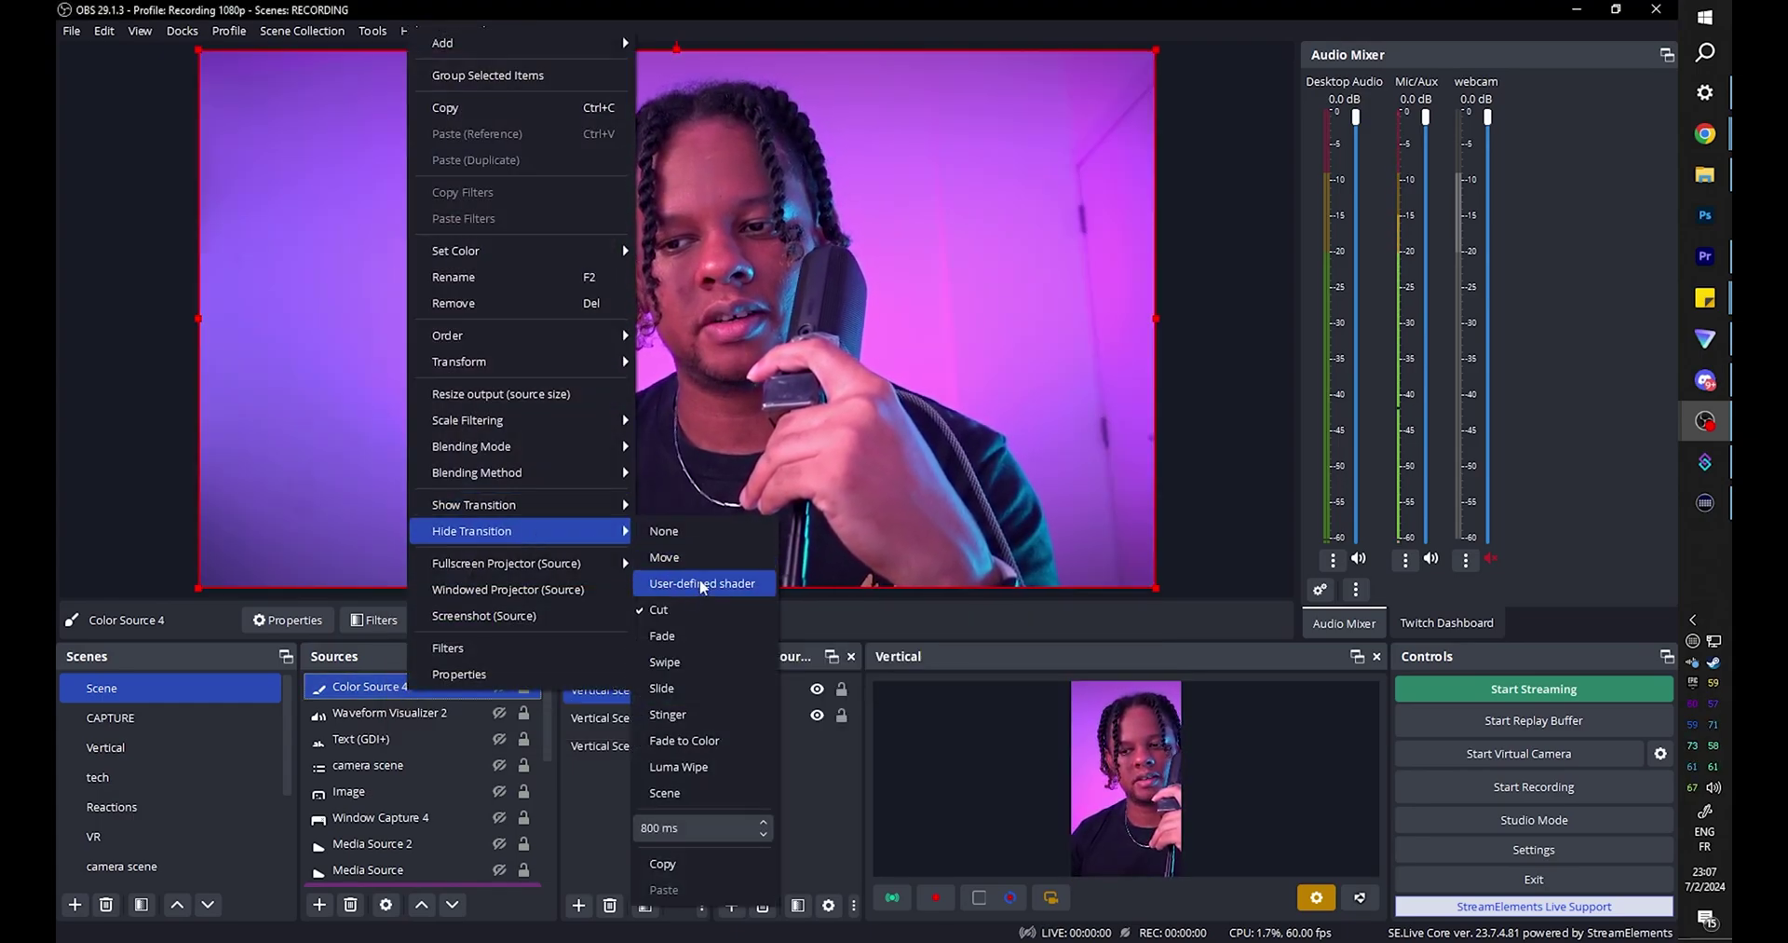
pyautogui.click(689, 636)
pyautogui.rightClick(450, 687)
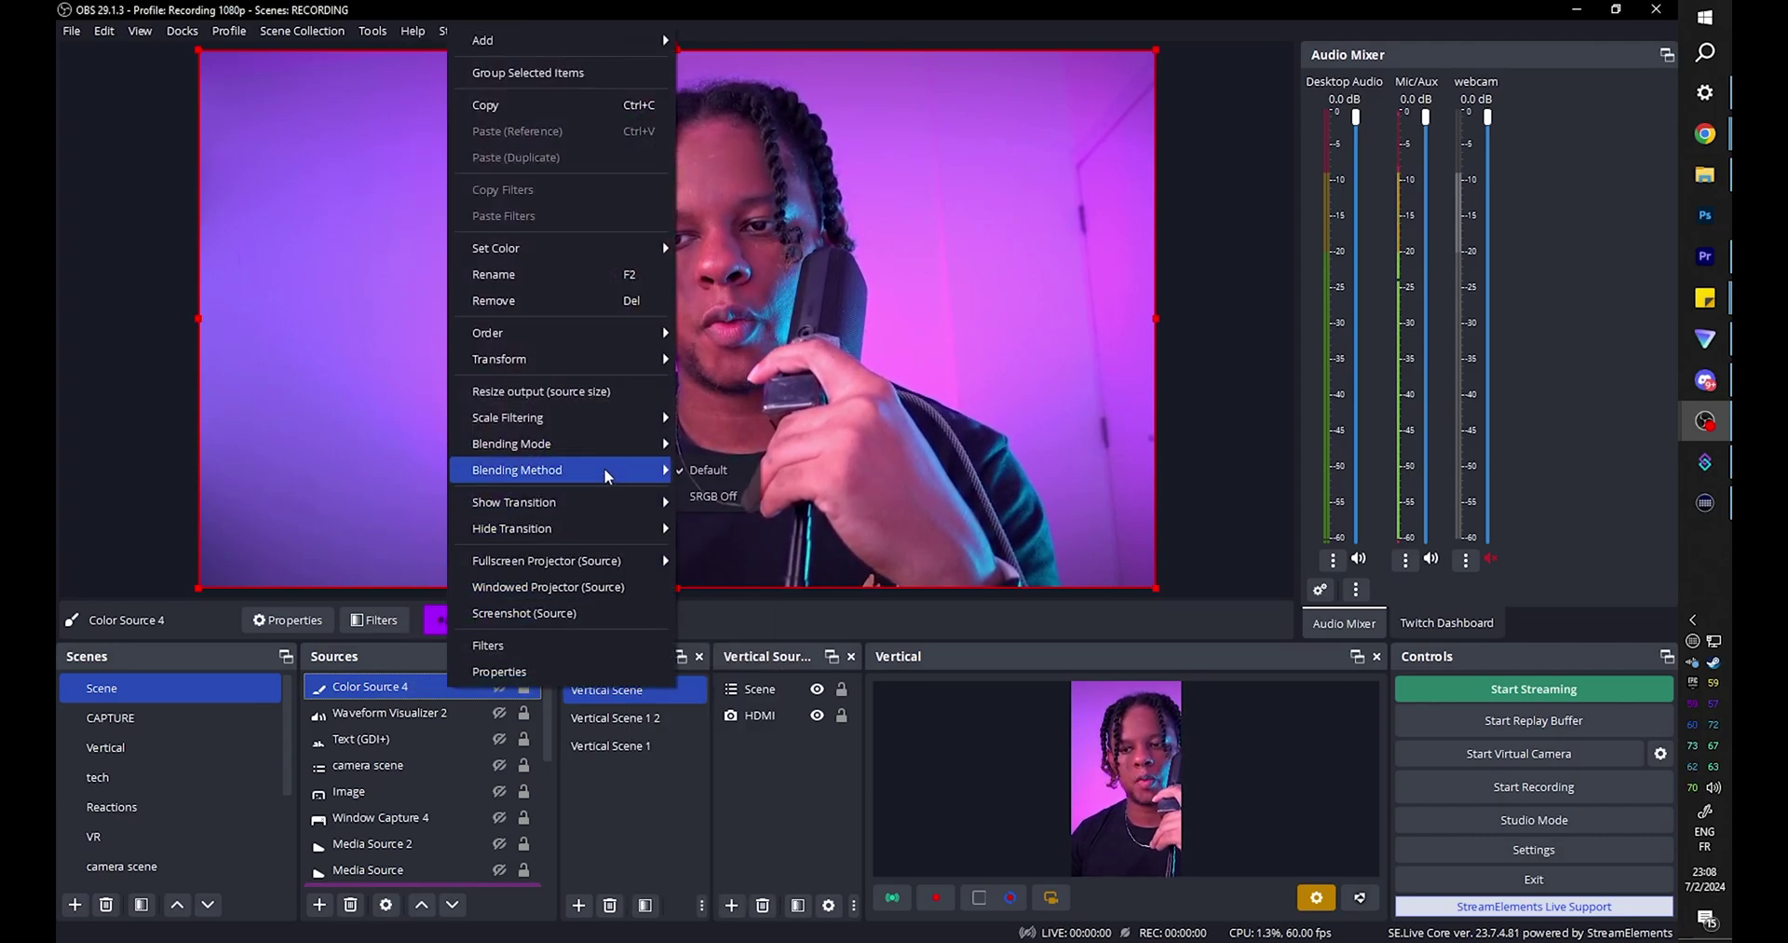
pyautogui.moveTo(585, 526)
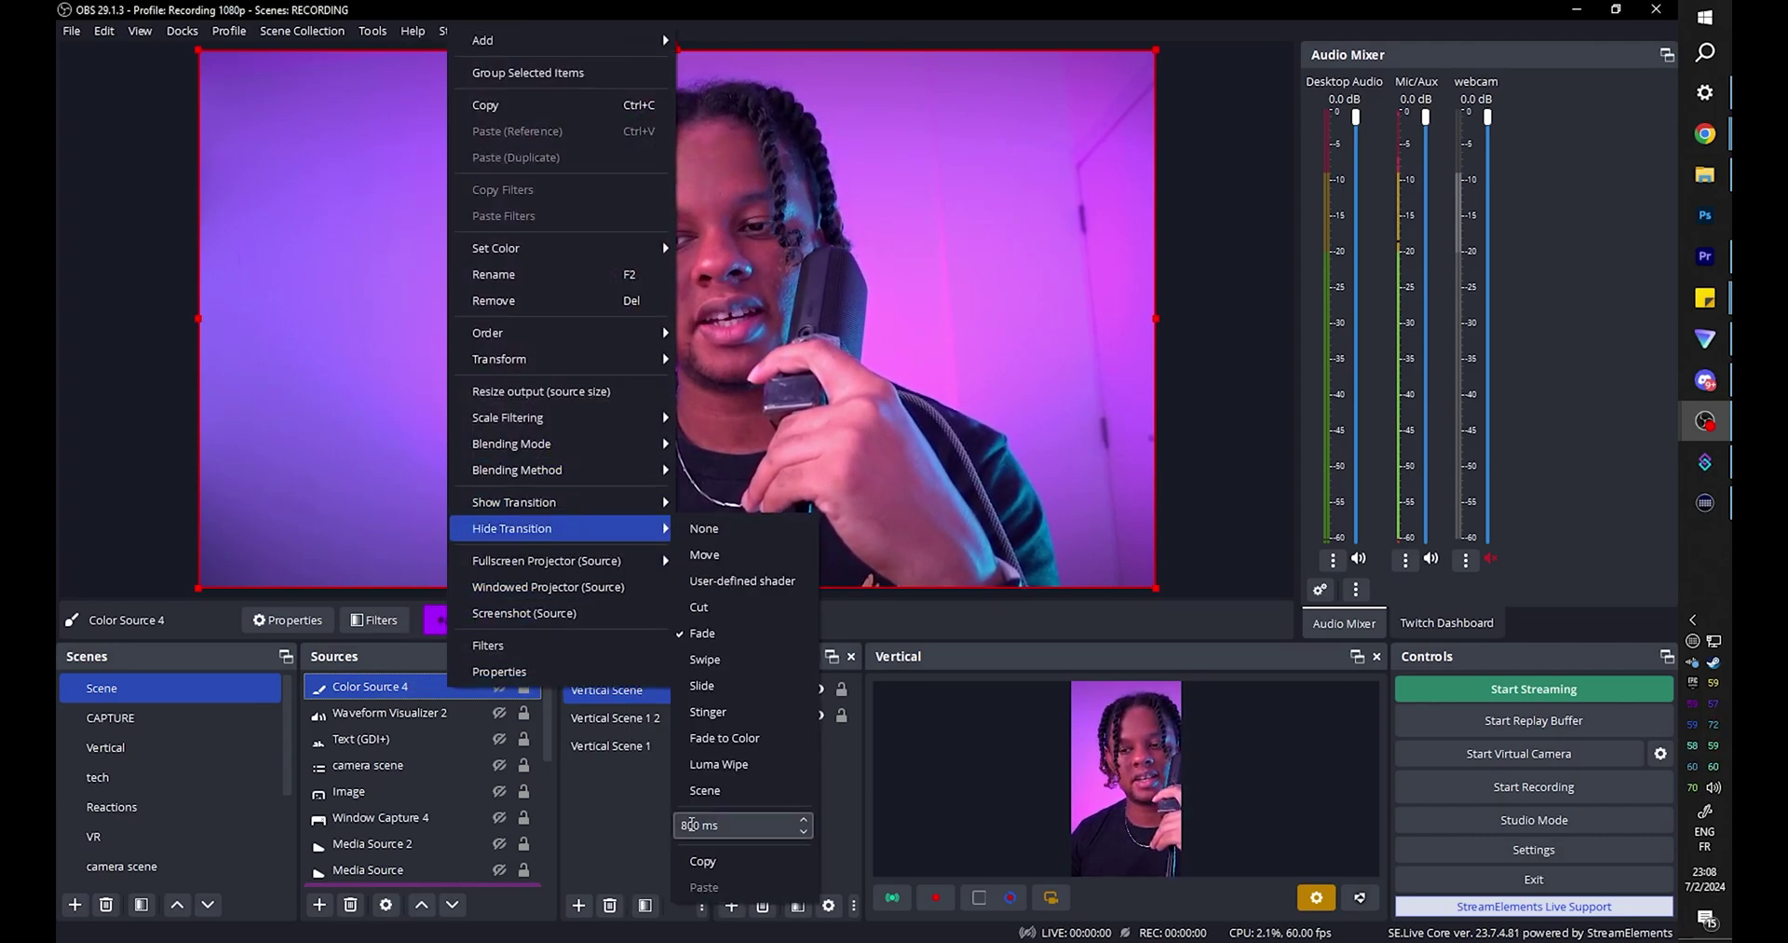
pyautogui.doubleClick(685, 824)
pyautogui.write('500')
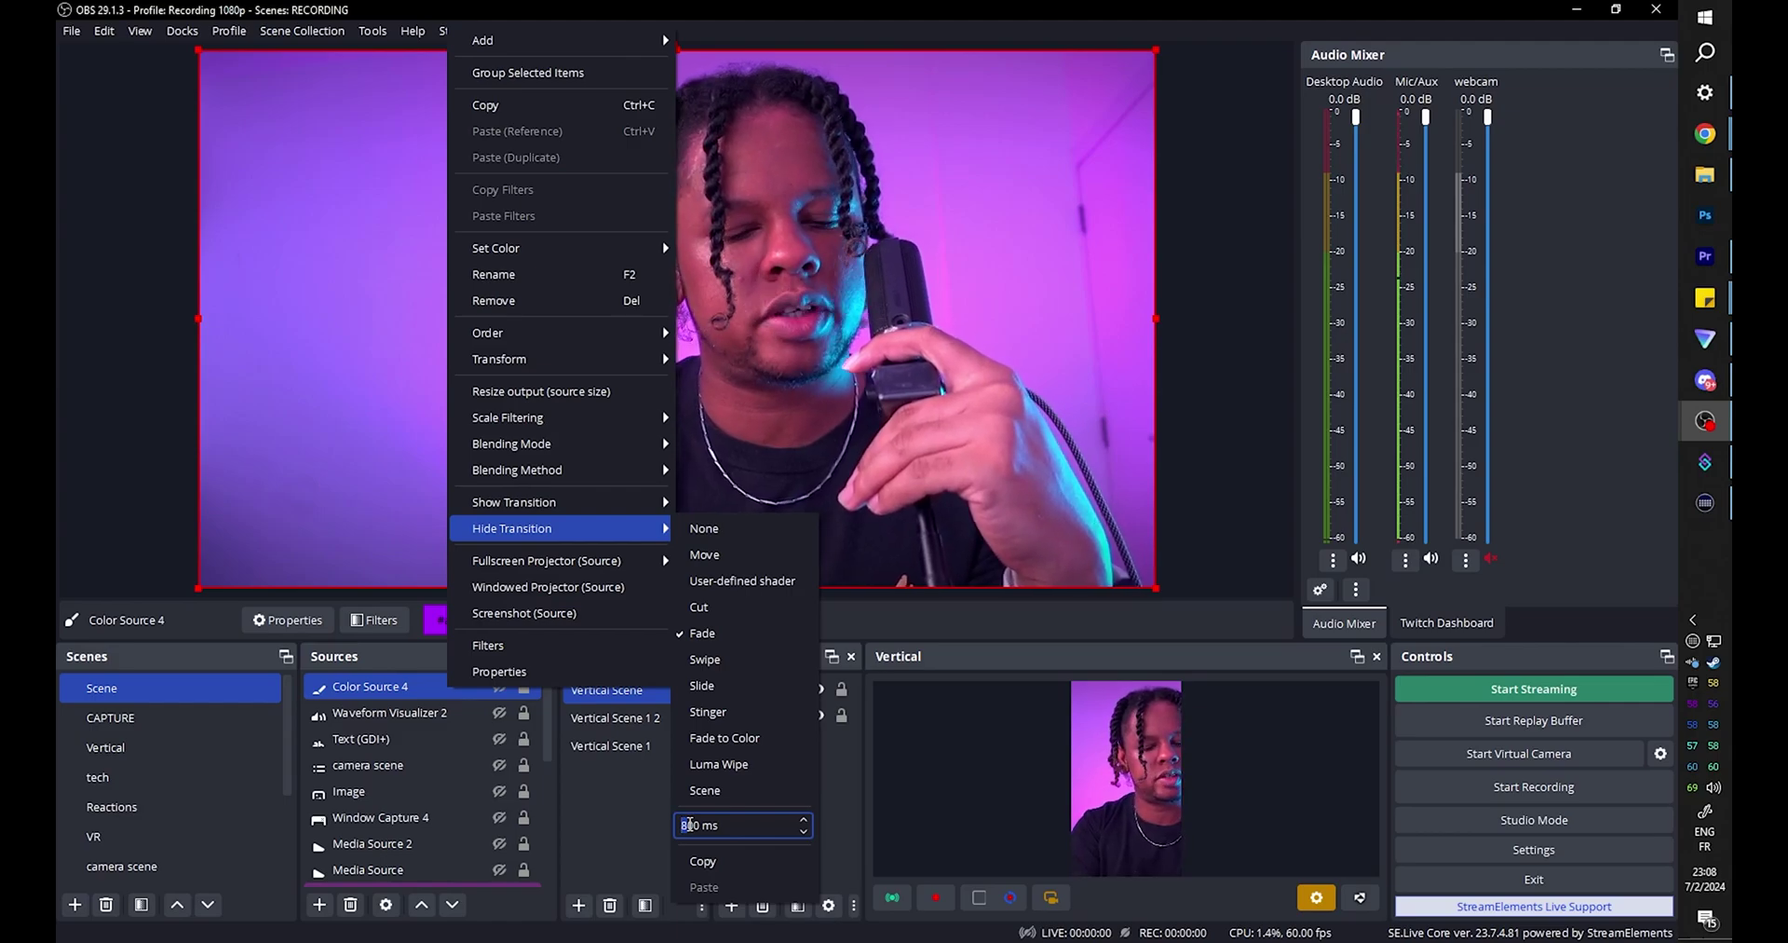
pyautogui.press('Escape')
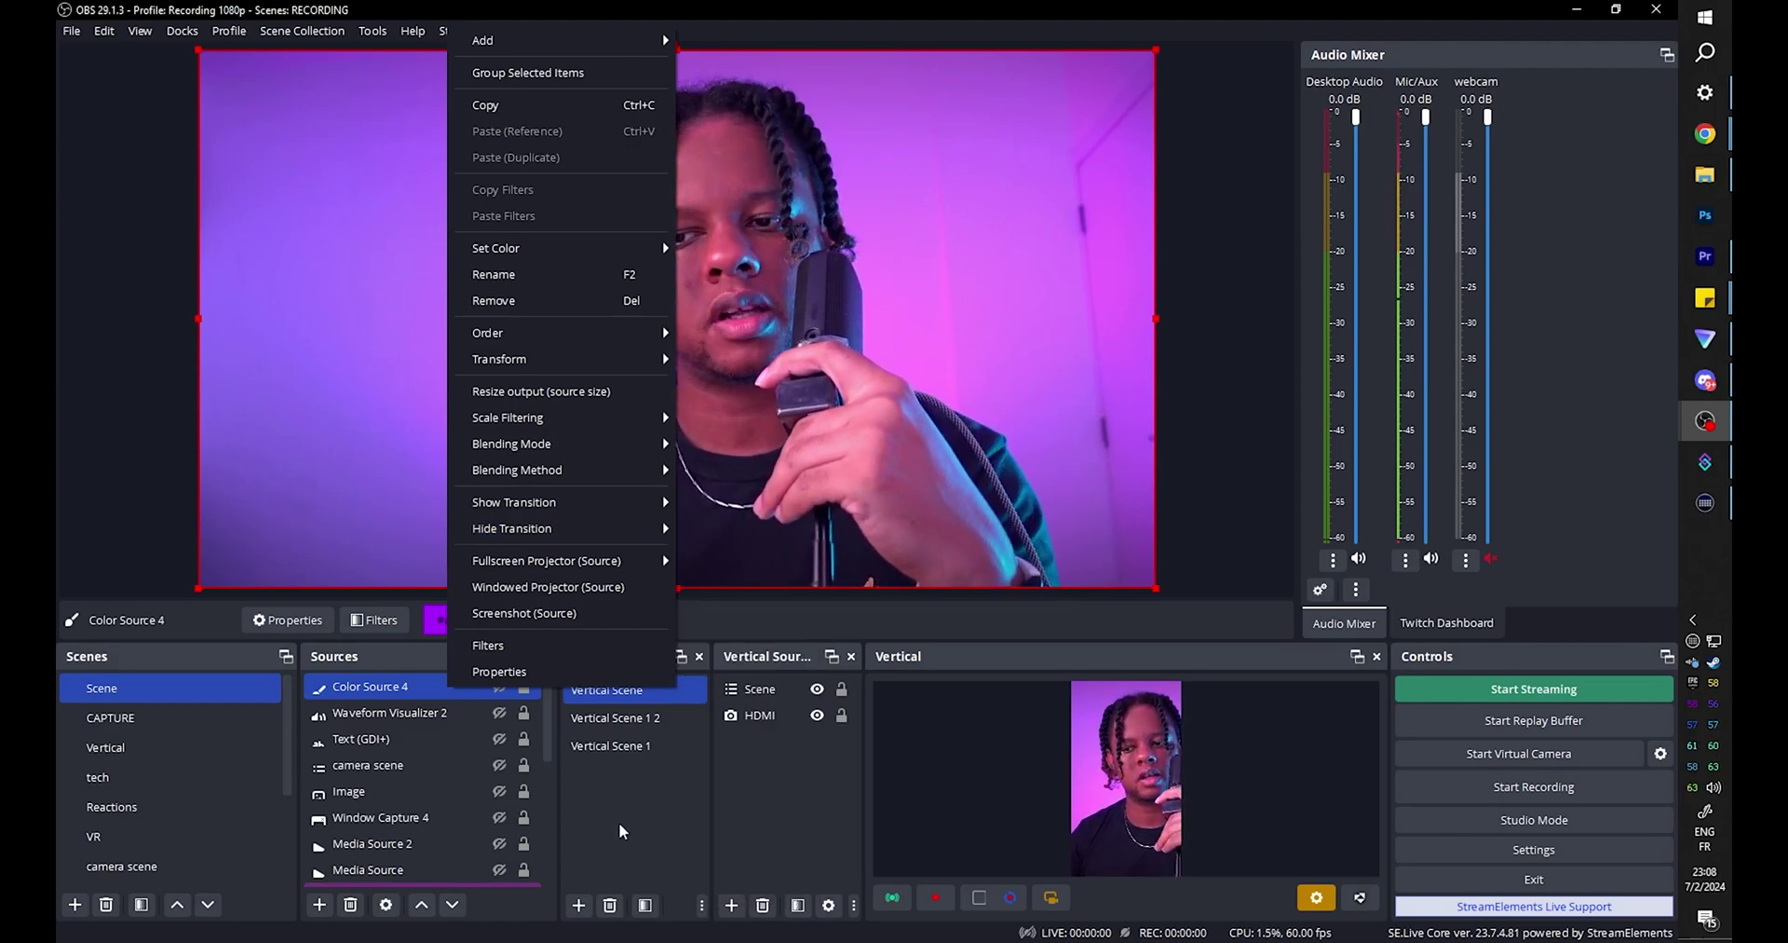
pyautogui.click(583, 725)
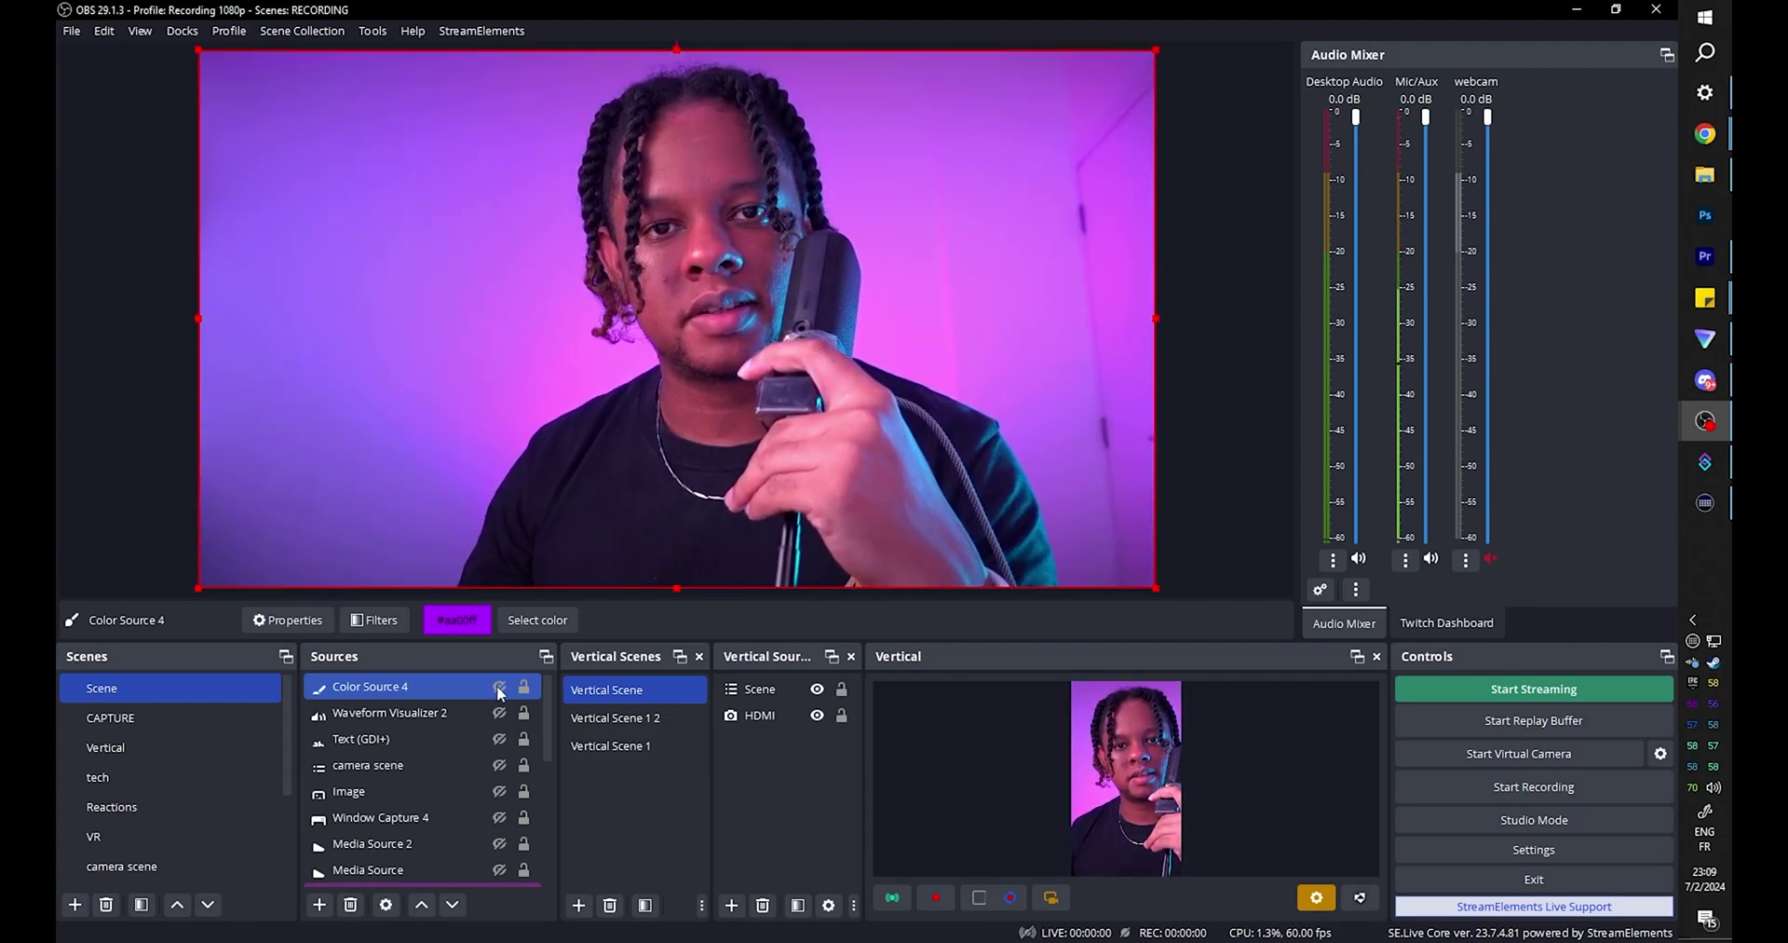
# Toggle the purple overlay's visibility to test the fade, leaving it shown
pyautogui.click(499, 687)
pyautogui.click(499, 688)
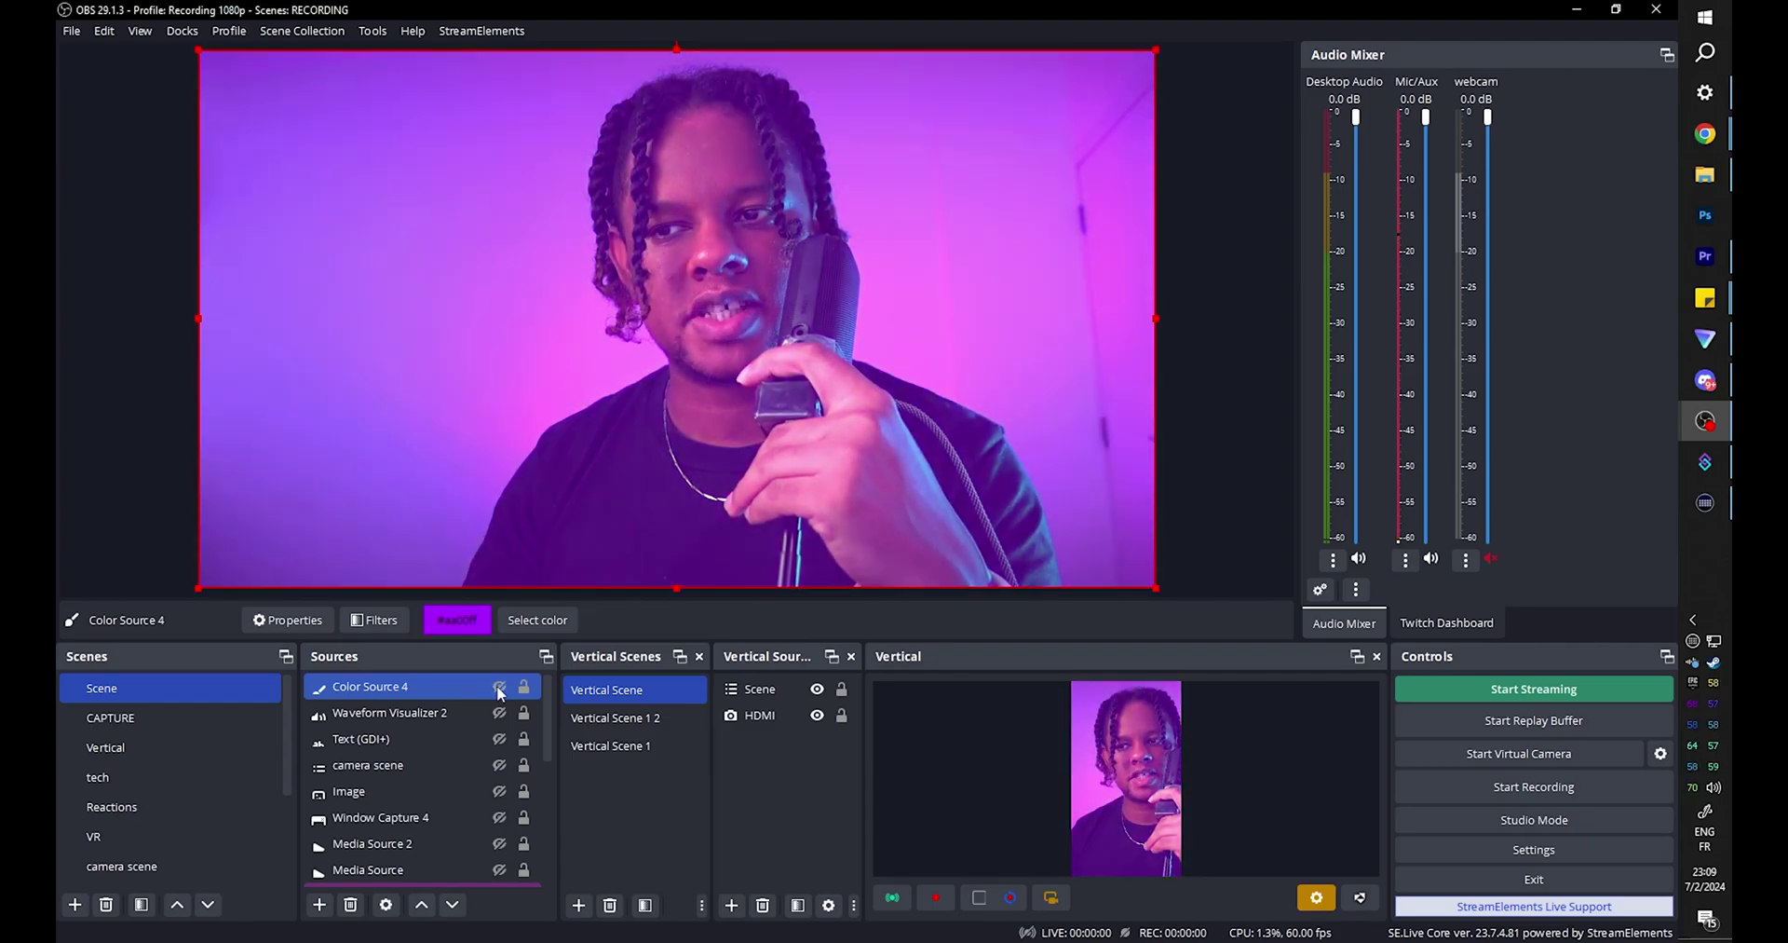
pyautogui.click(499, 688)
pyautogui.click(499, 687)
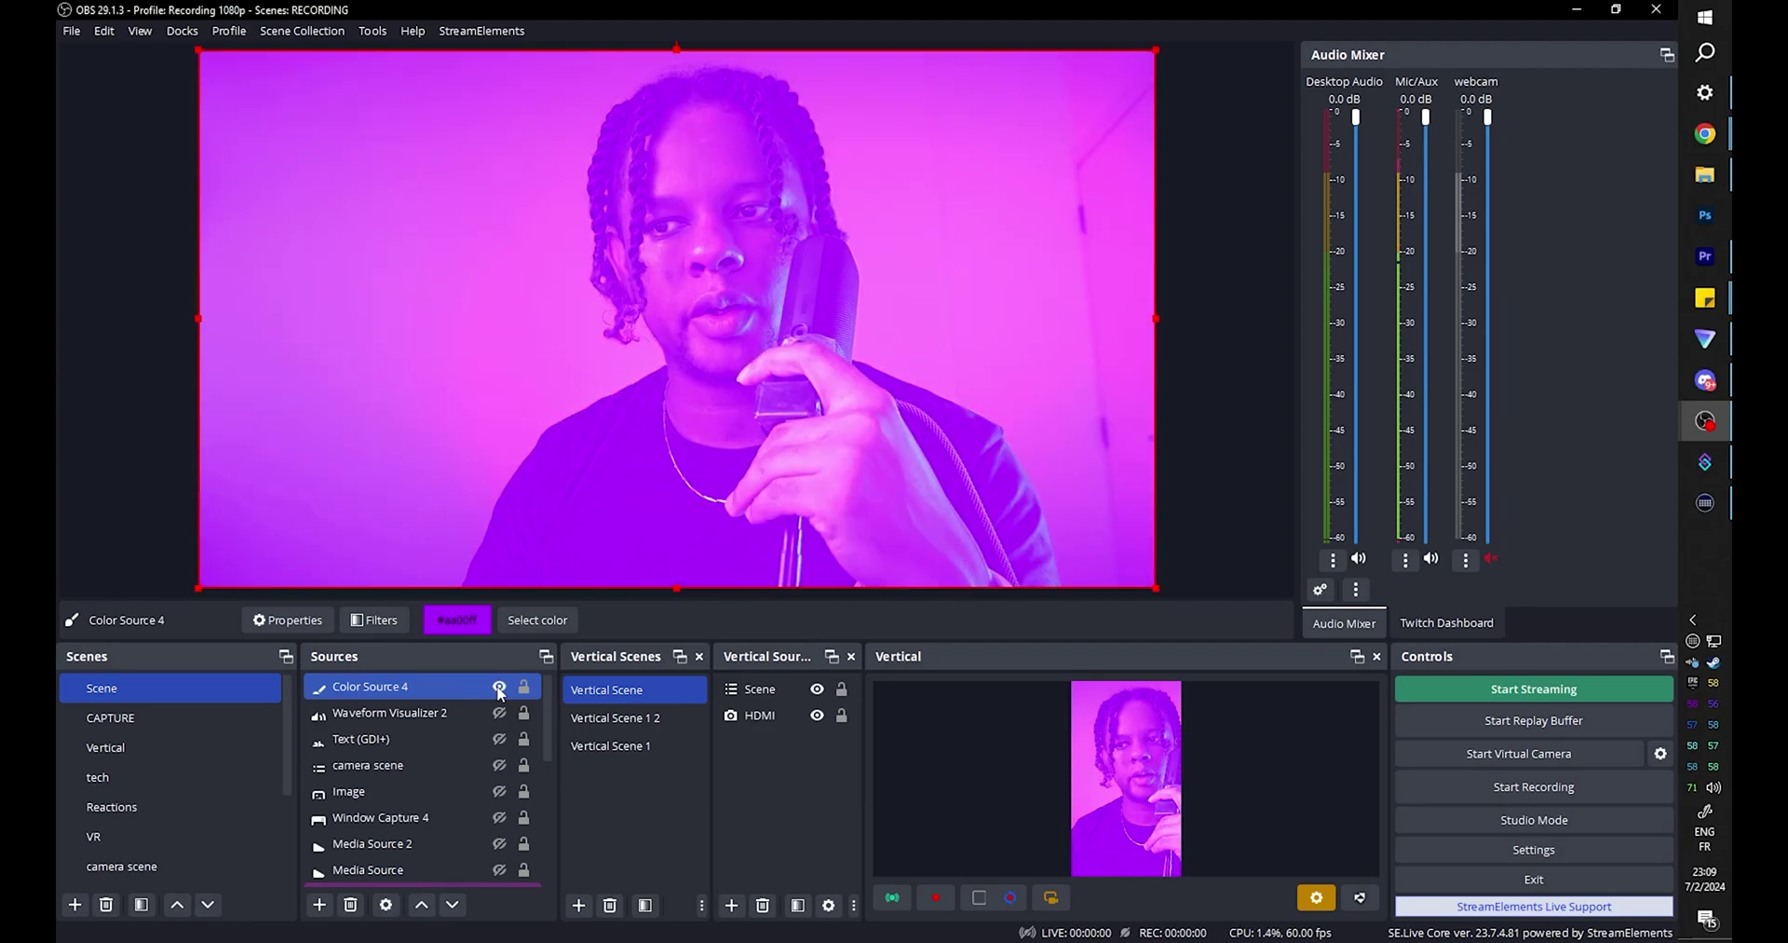
pyautogui.rightClick(430, 691)
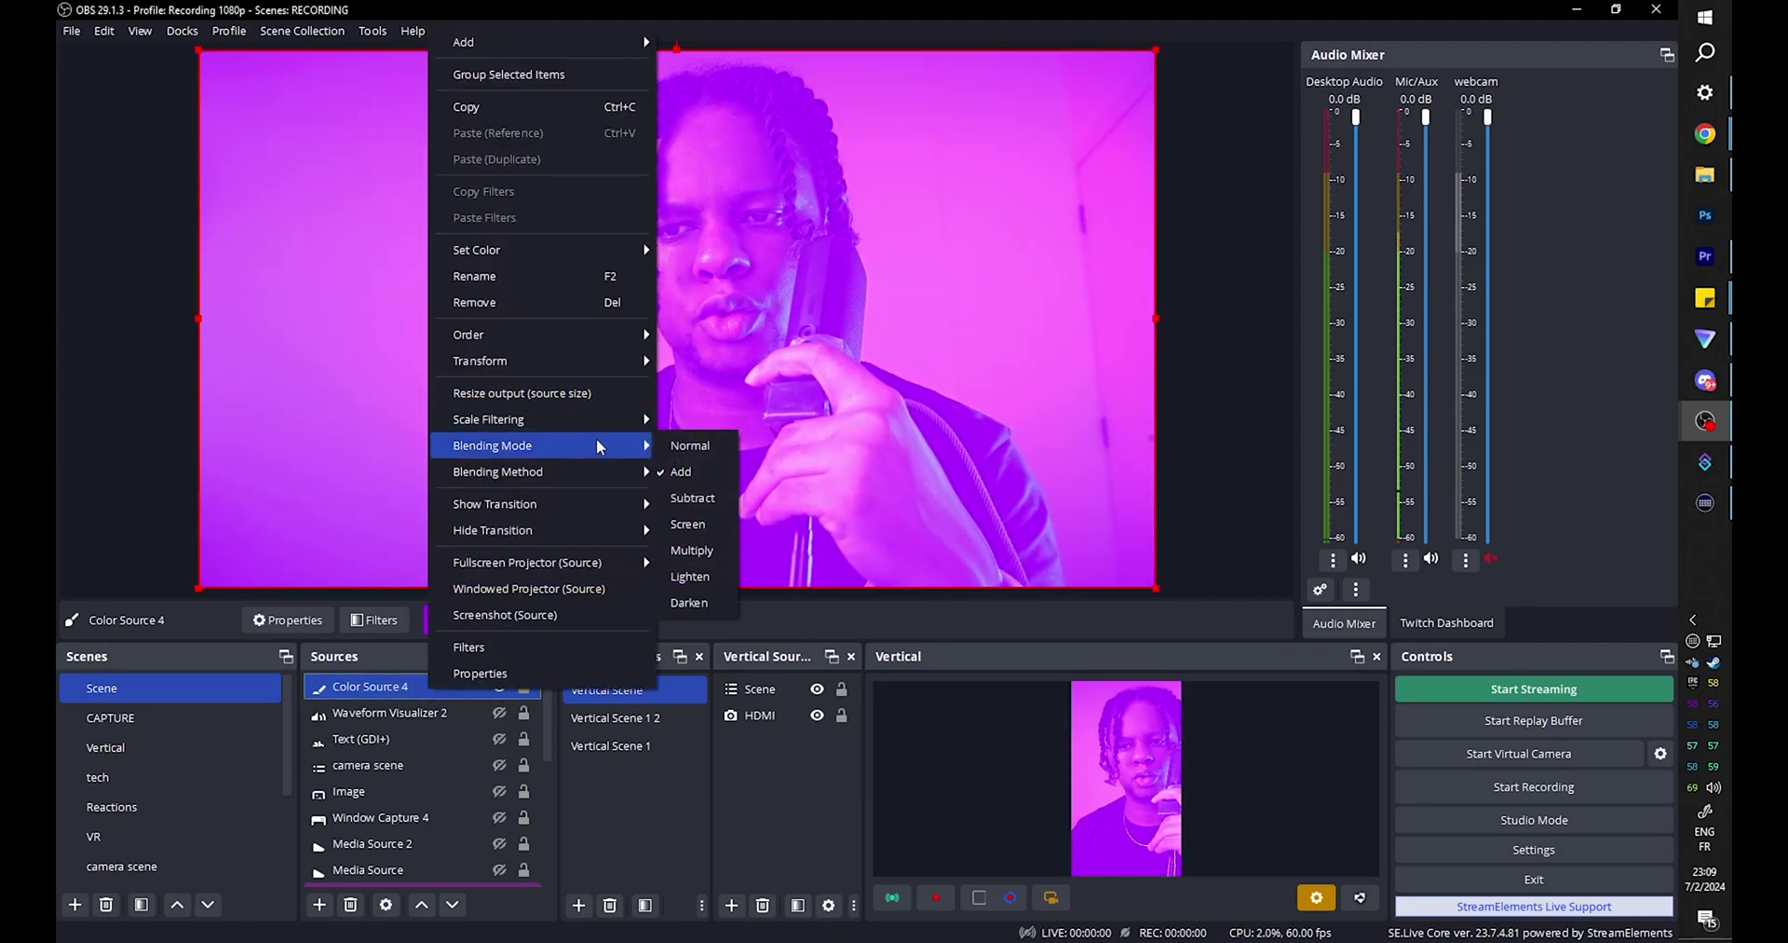
pyautogui.moveTo(596, 530)
pyautogui.click(500, 687)
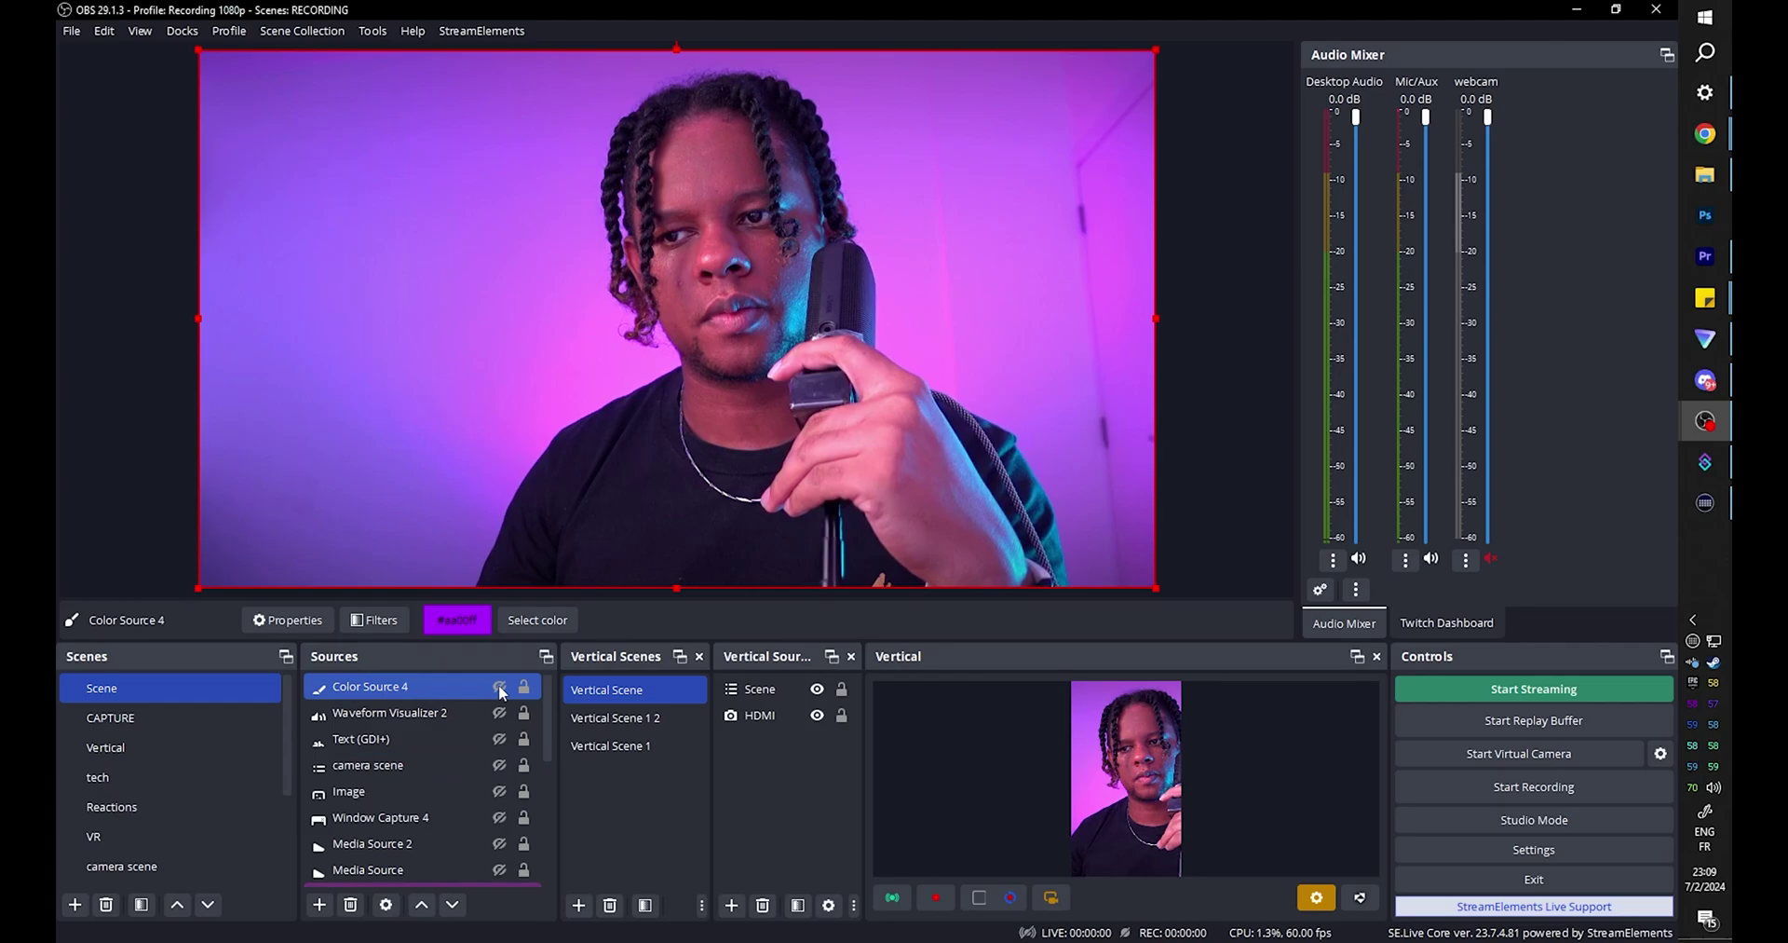
pyautogui.click(500, 688)
pyautogui.click(500, 687)
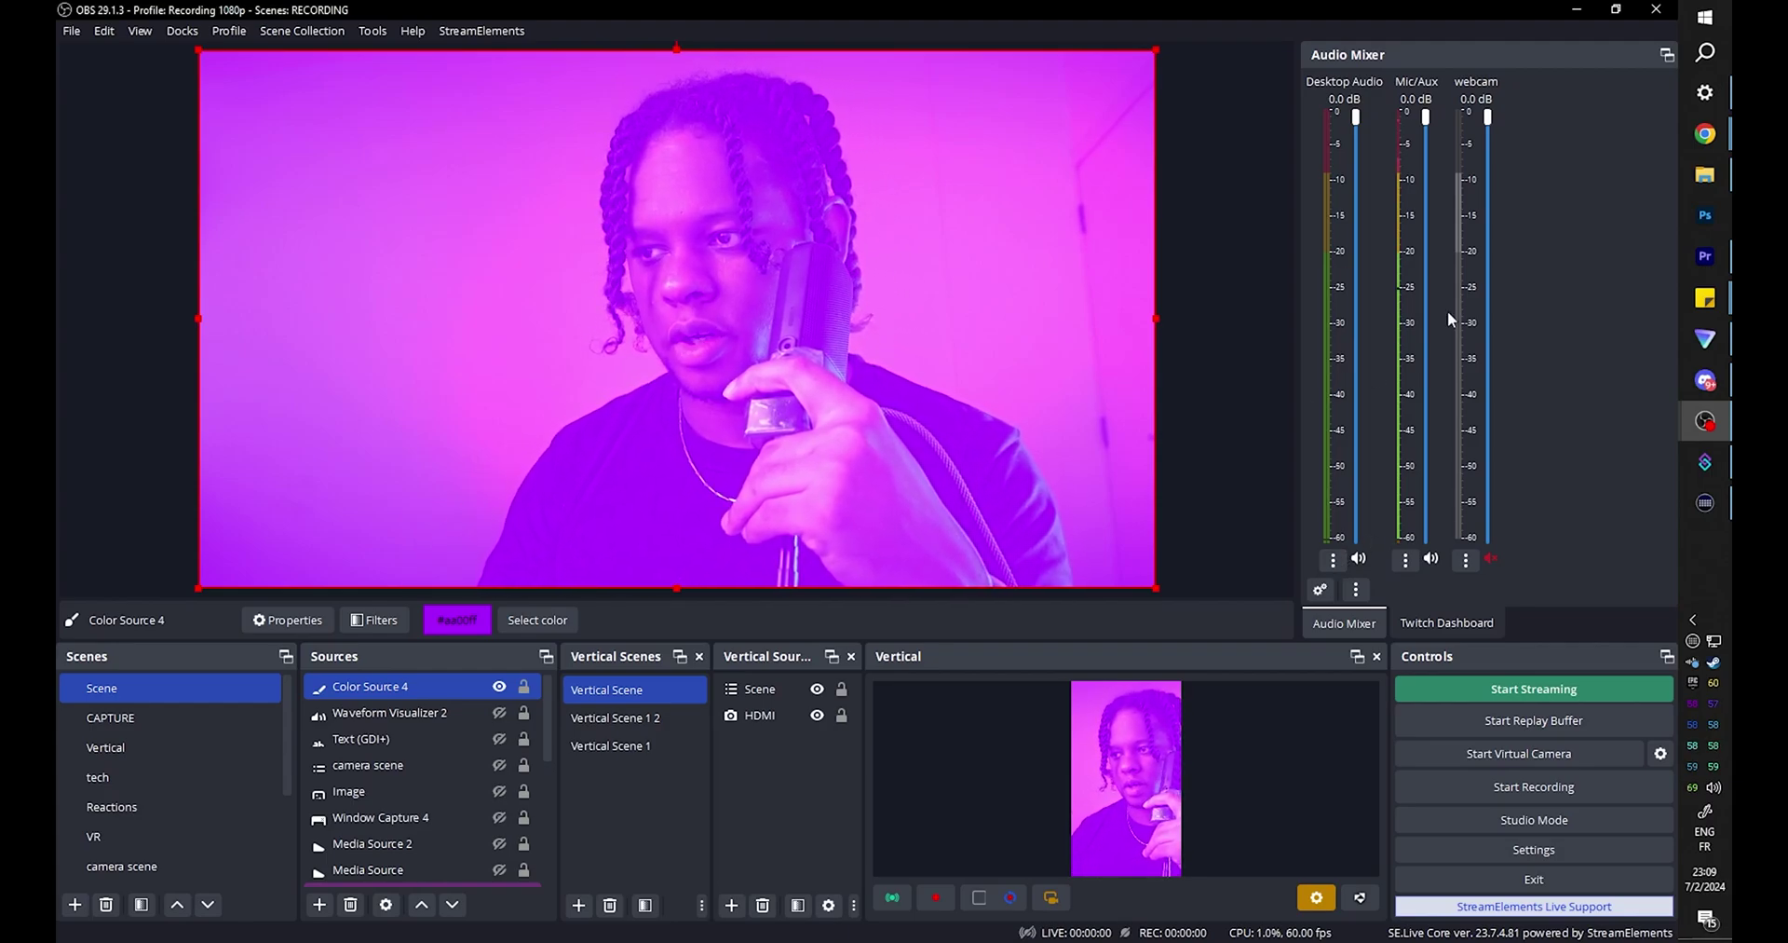
# Add an Audio Move filter to Desktop Audio
pyautogui.click(1334, 560)
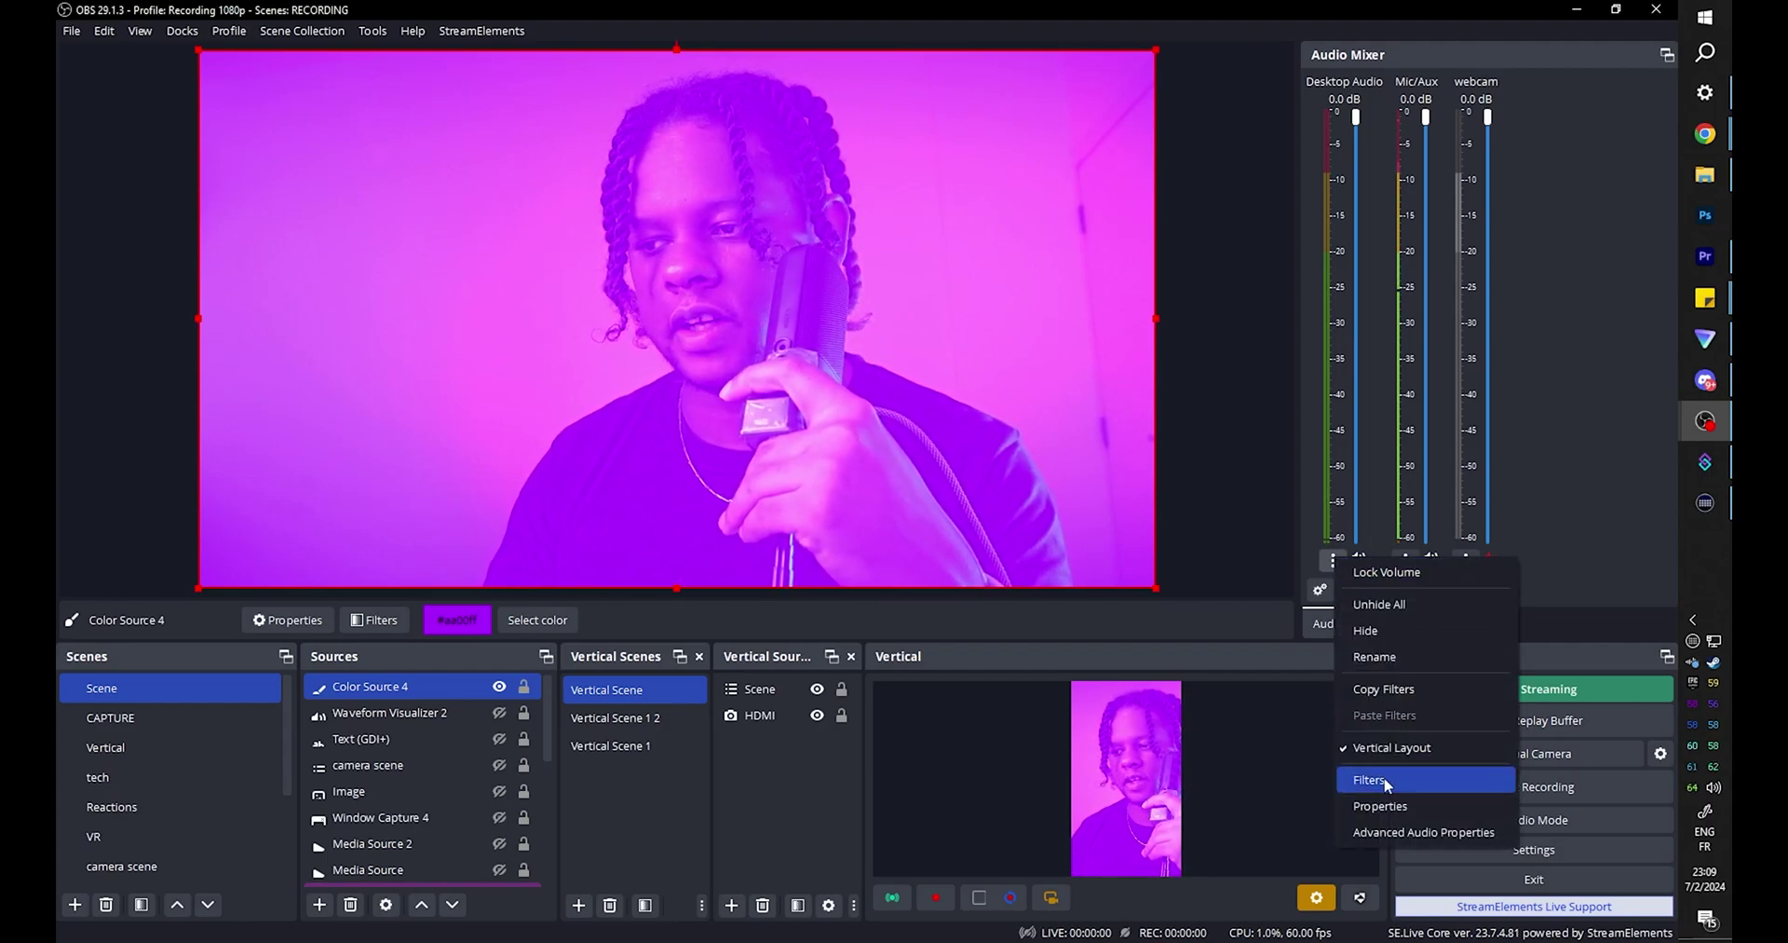
pyautogui.click(1388, 785)
pyautogui.click(508, 766)
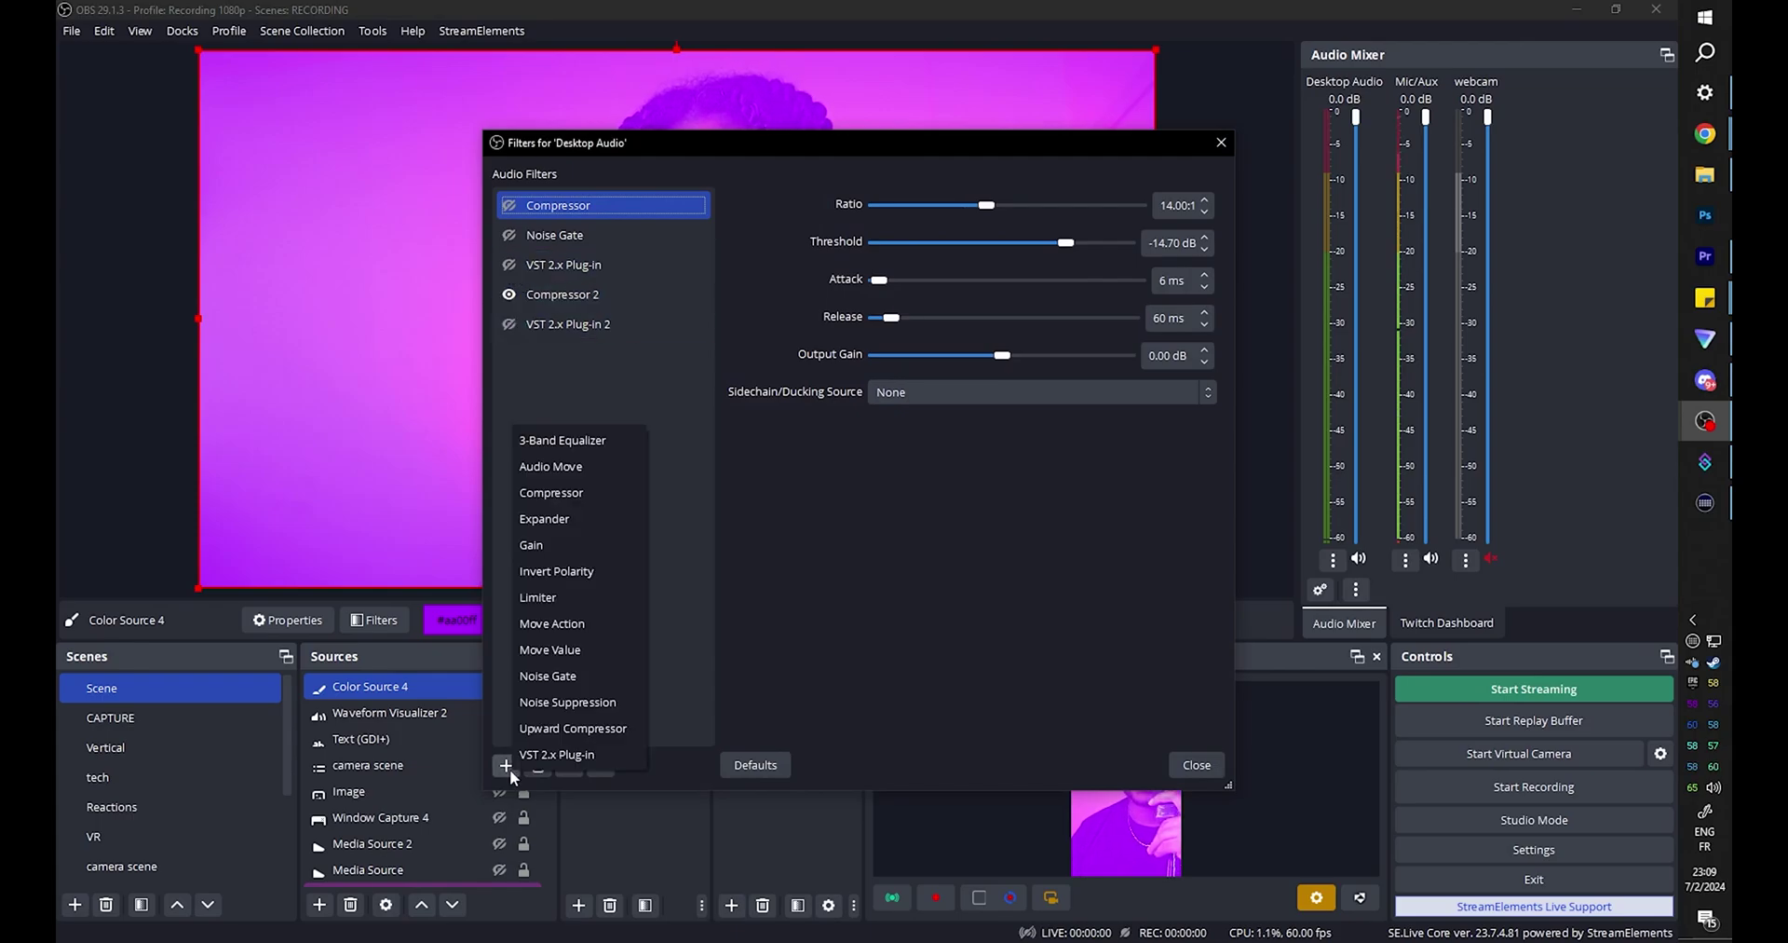
pyautogui.click(589, 467)
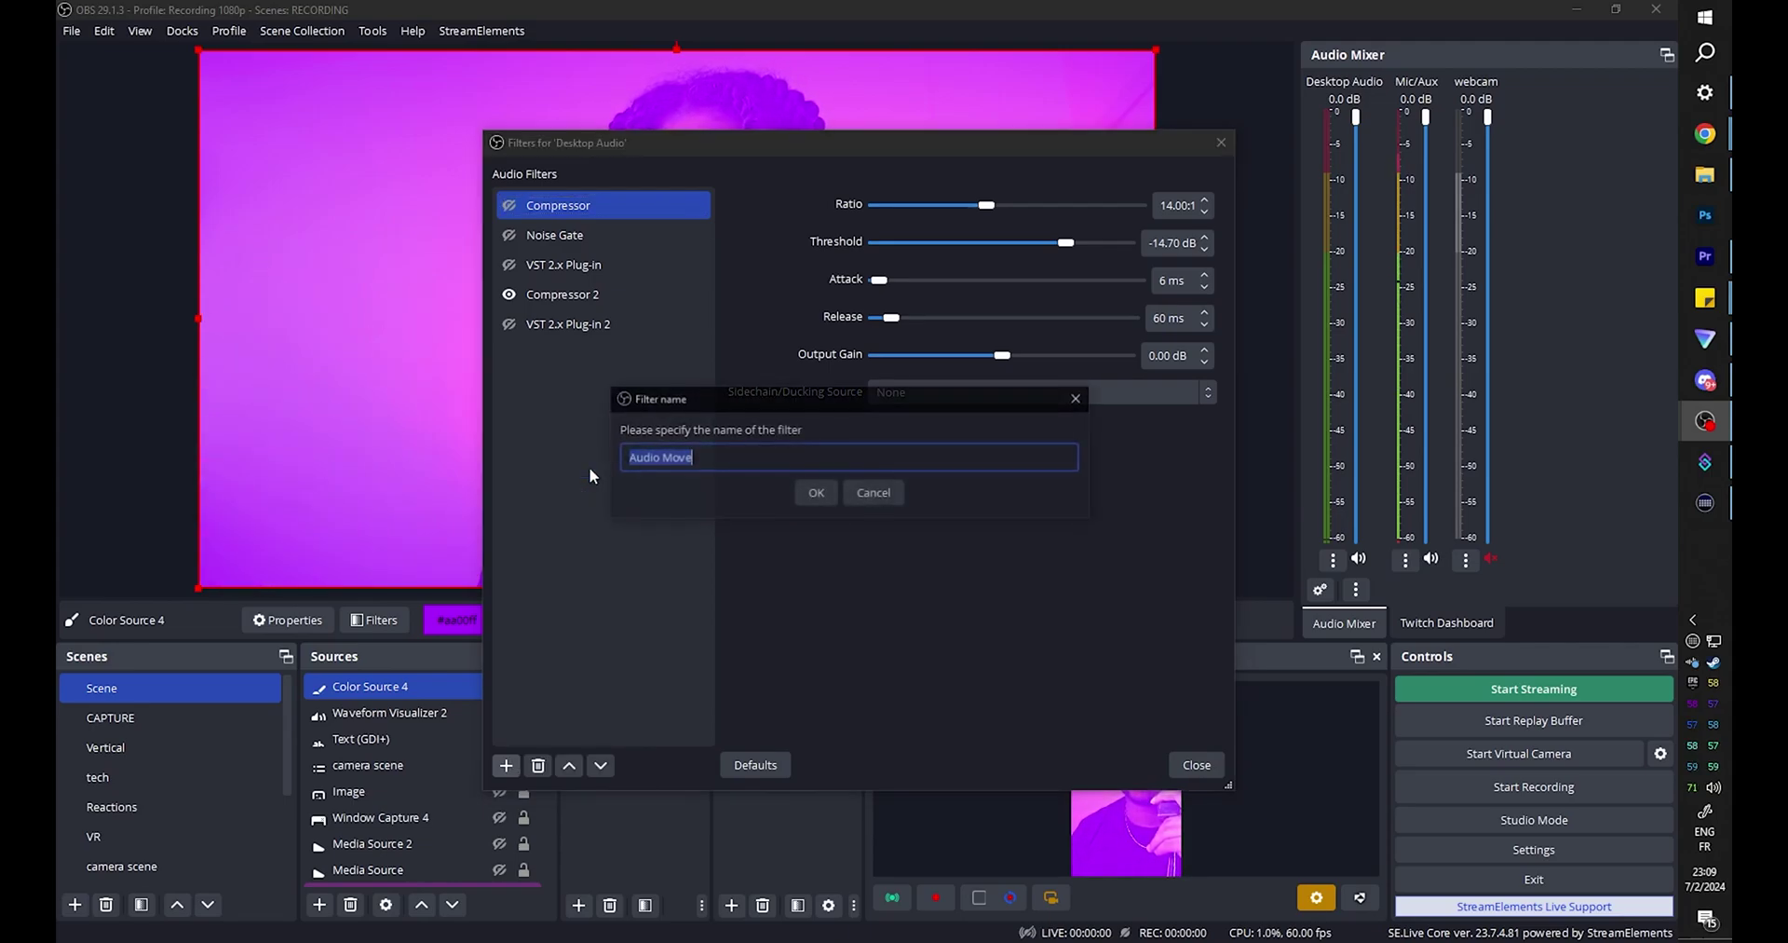
pyautogui.click(827, 496)
# Target scene Scene and Color Source 4 with the Source Visibility action, then start music playing
pyautogui.click(1204, 315)
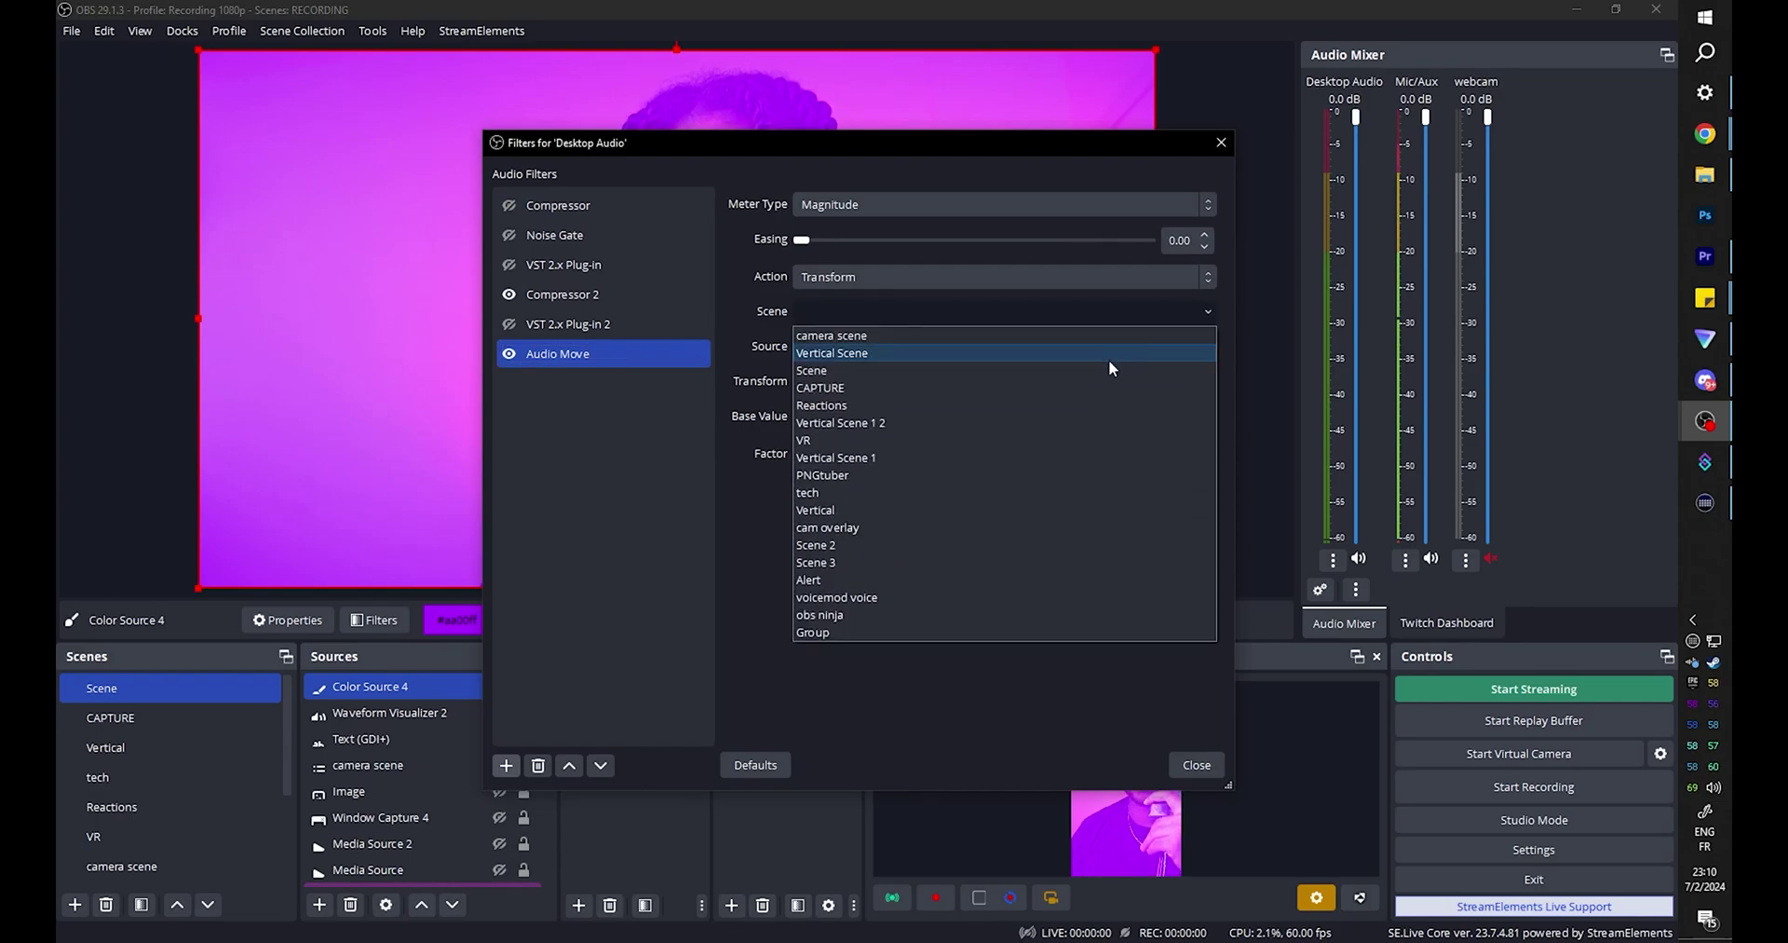
pyautogui.click(1107, 364)
pyautogui.click(1201, 341)
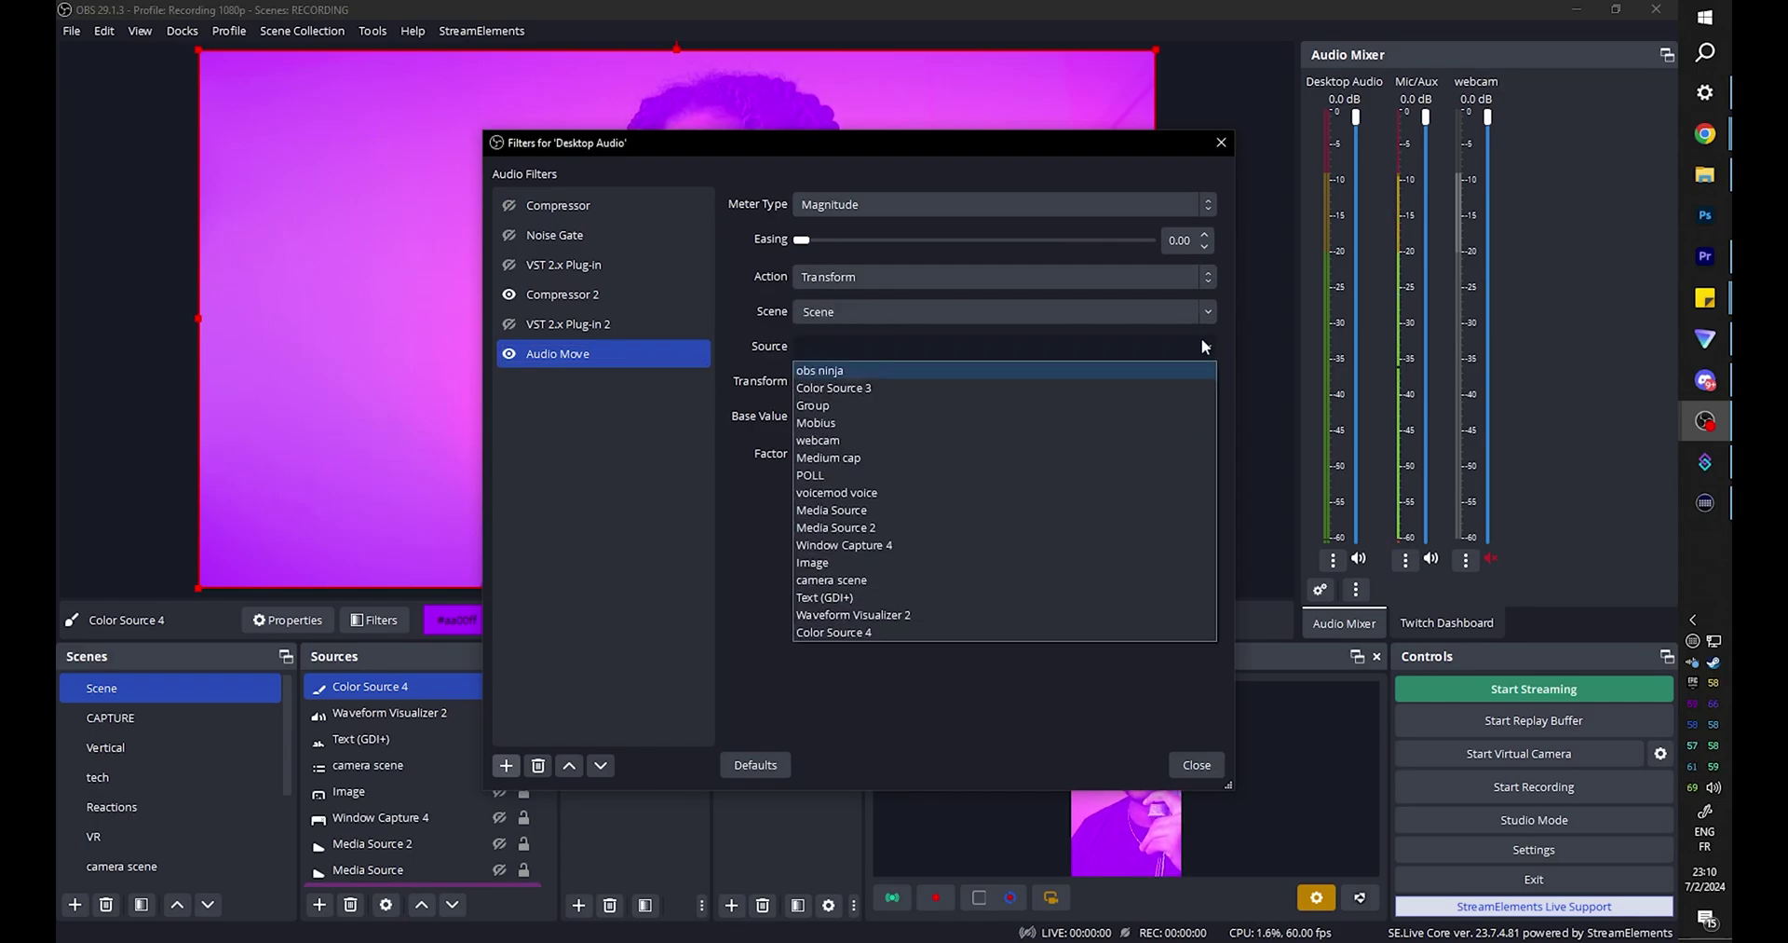
pyautogui.click(872, 632)
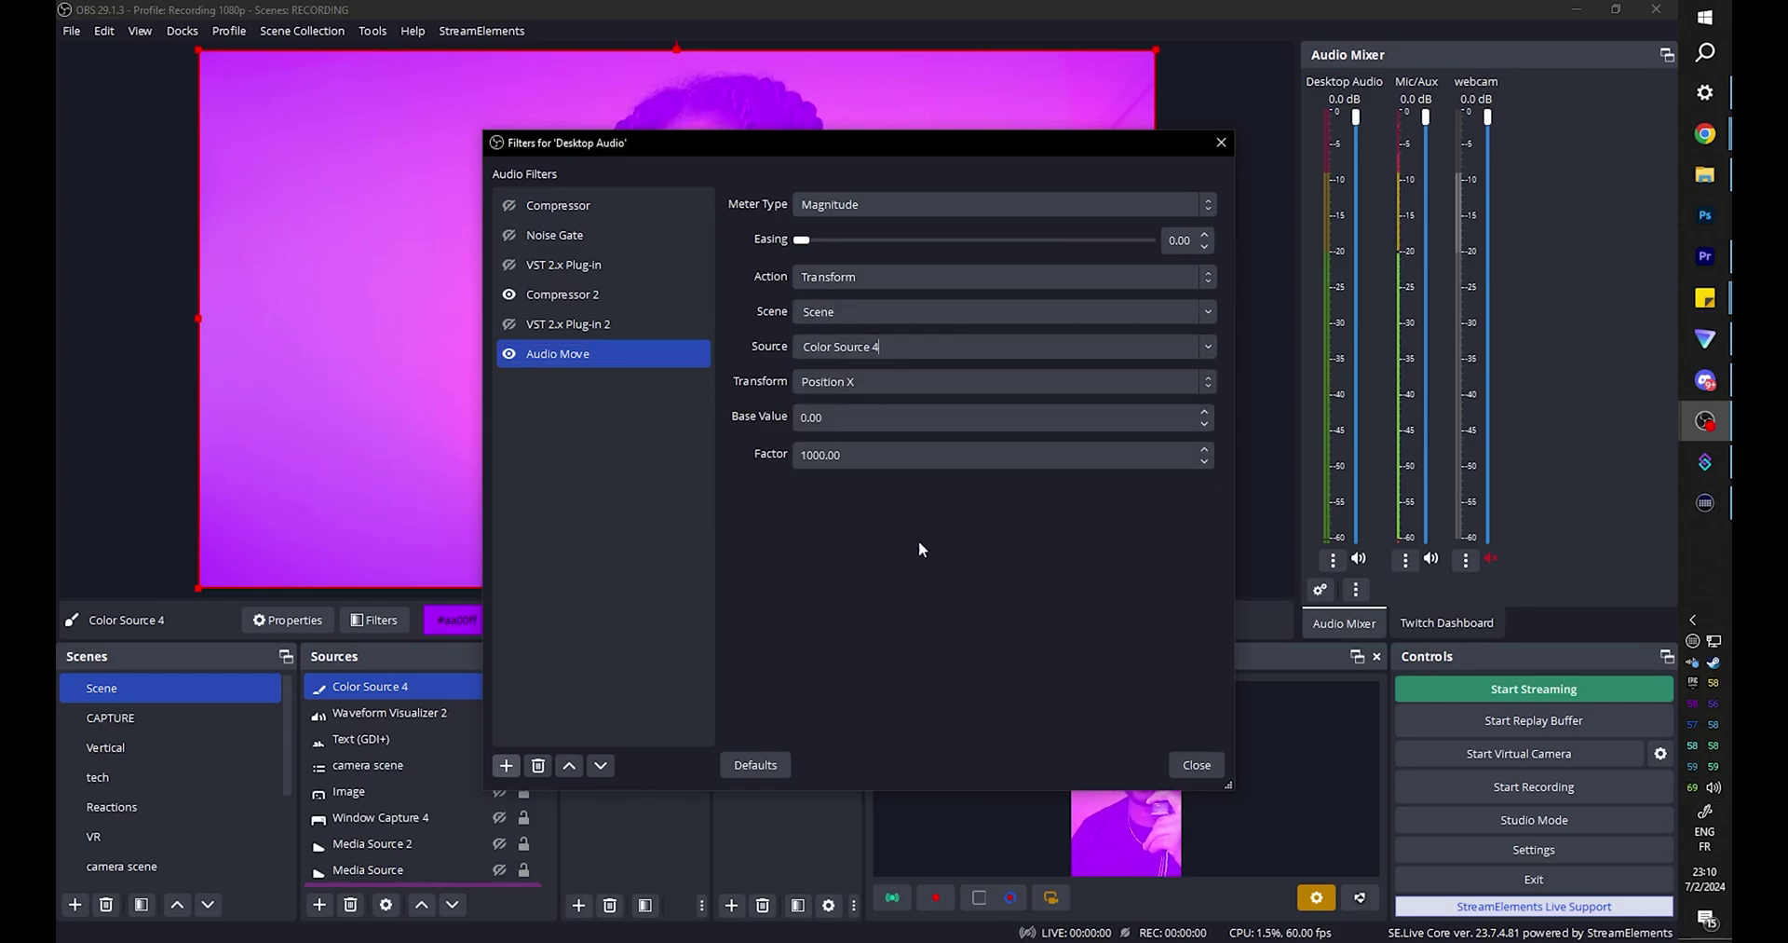
pyautogui.click(1208, 279)
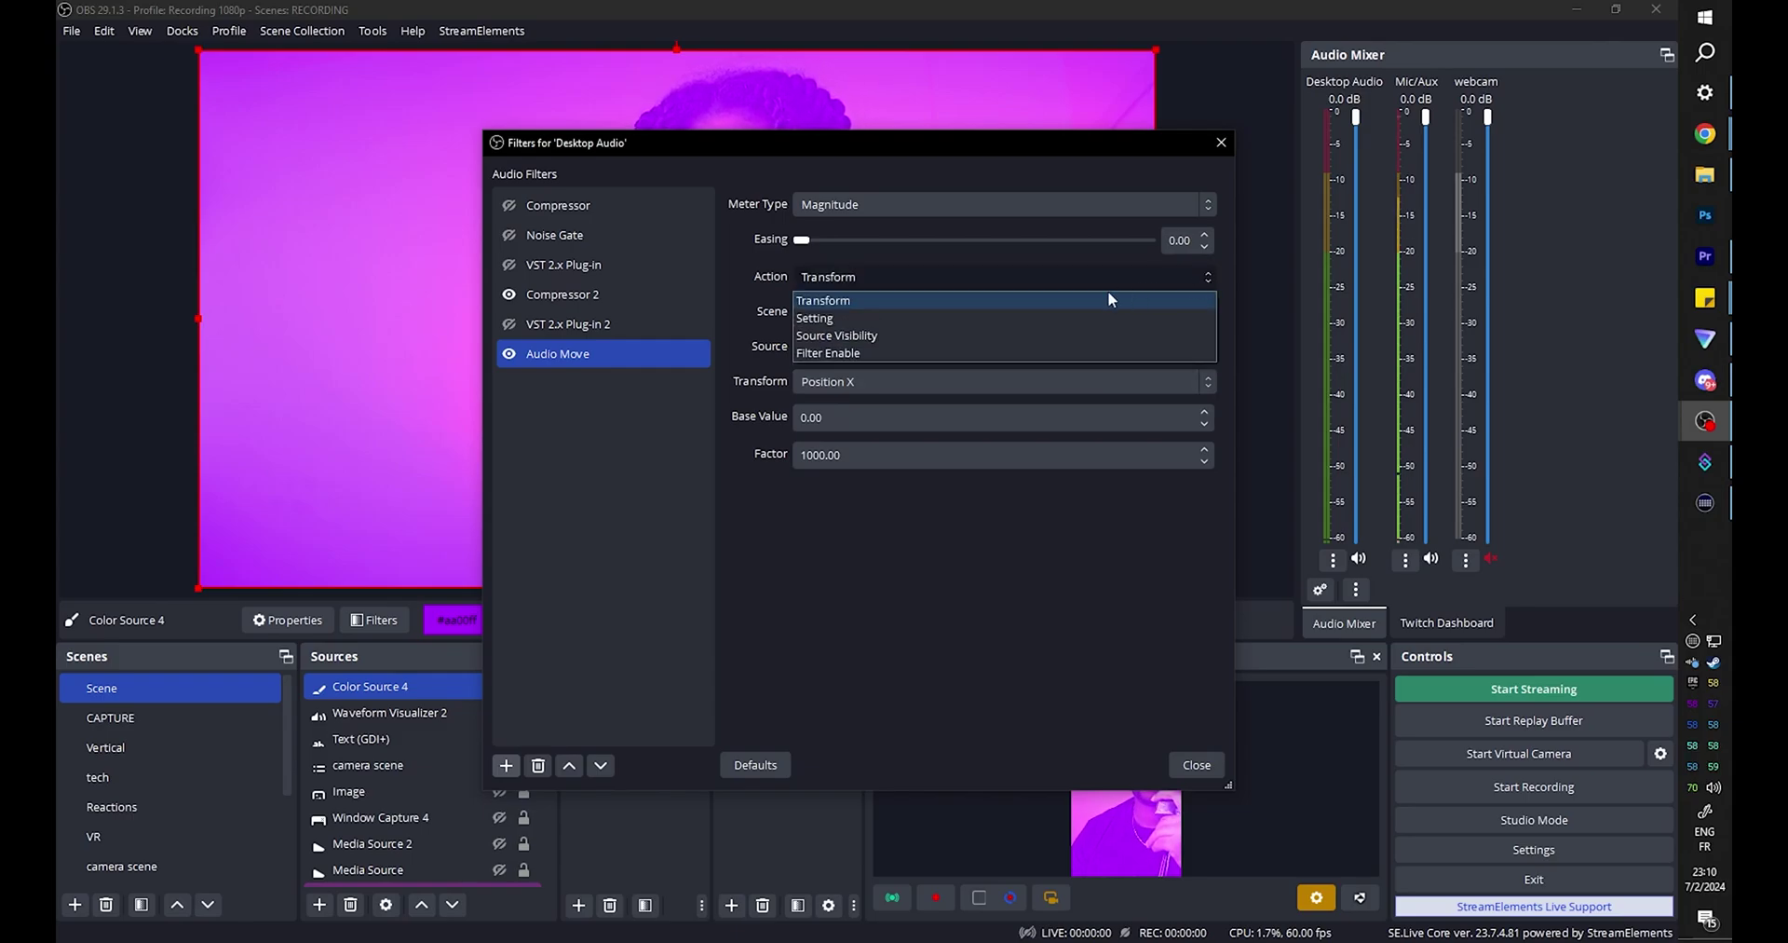
pyautogui.click(876, 337)
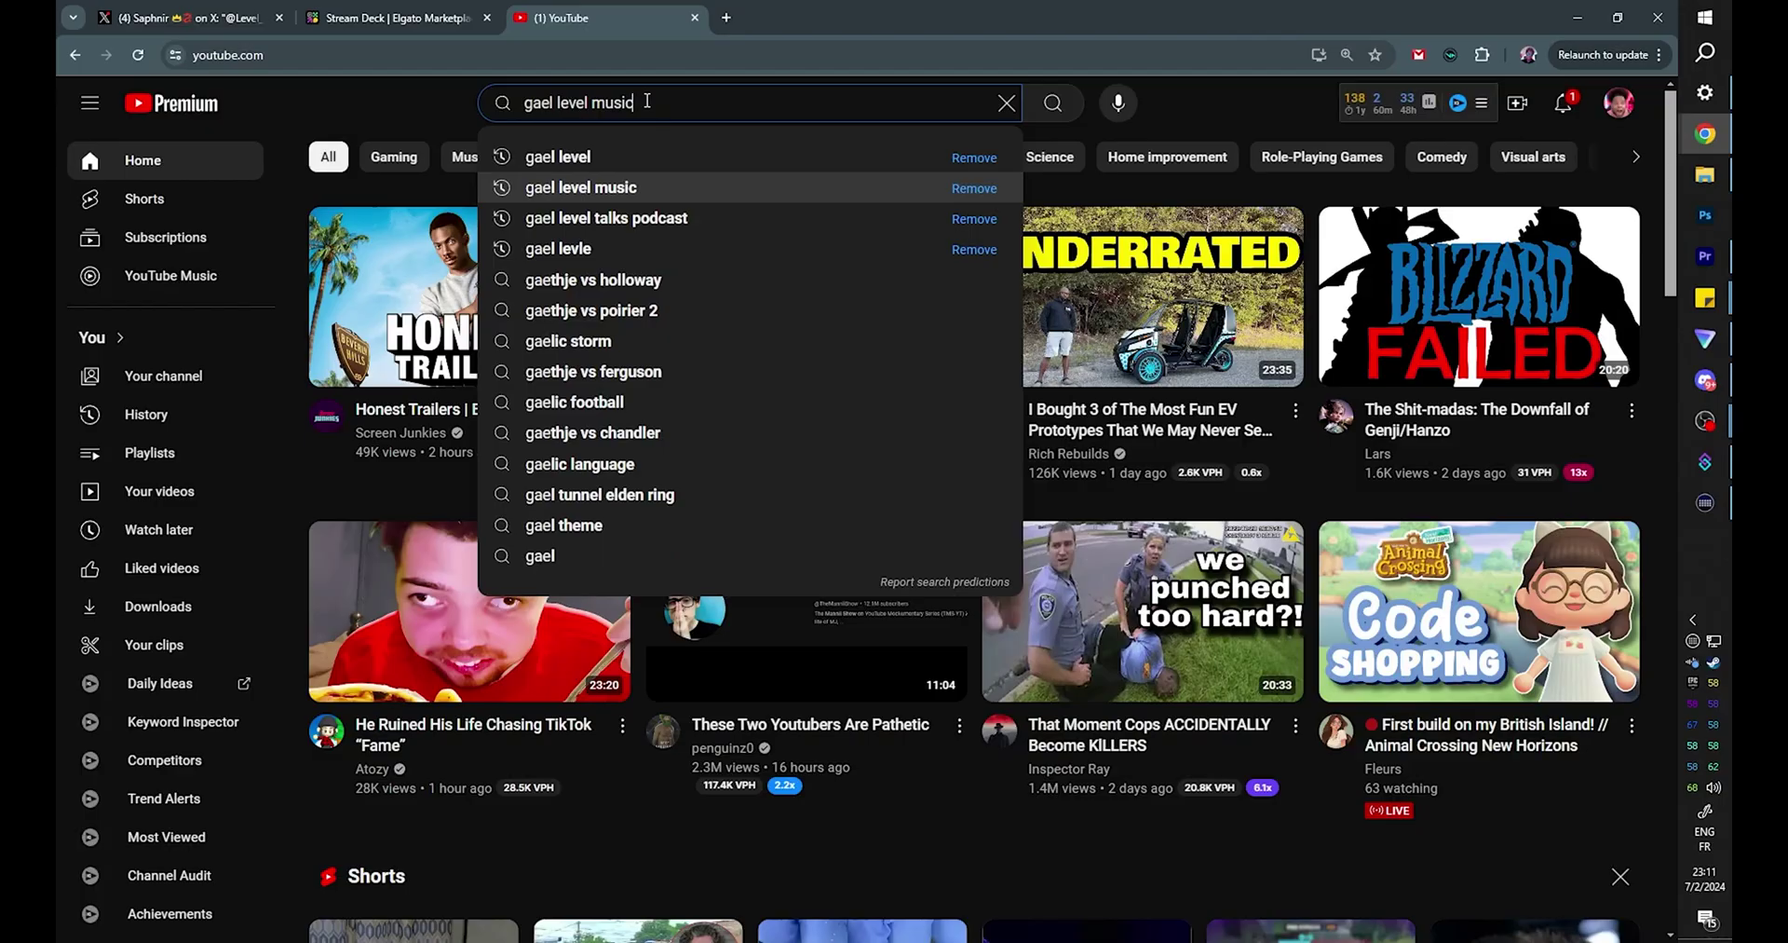
pyautogui.press('Return')
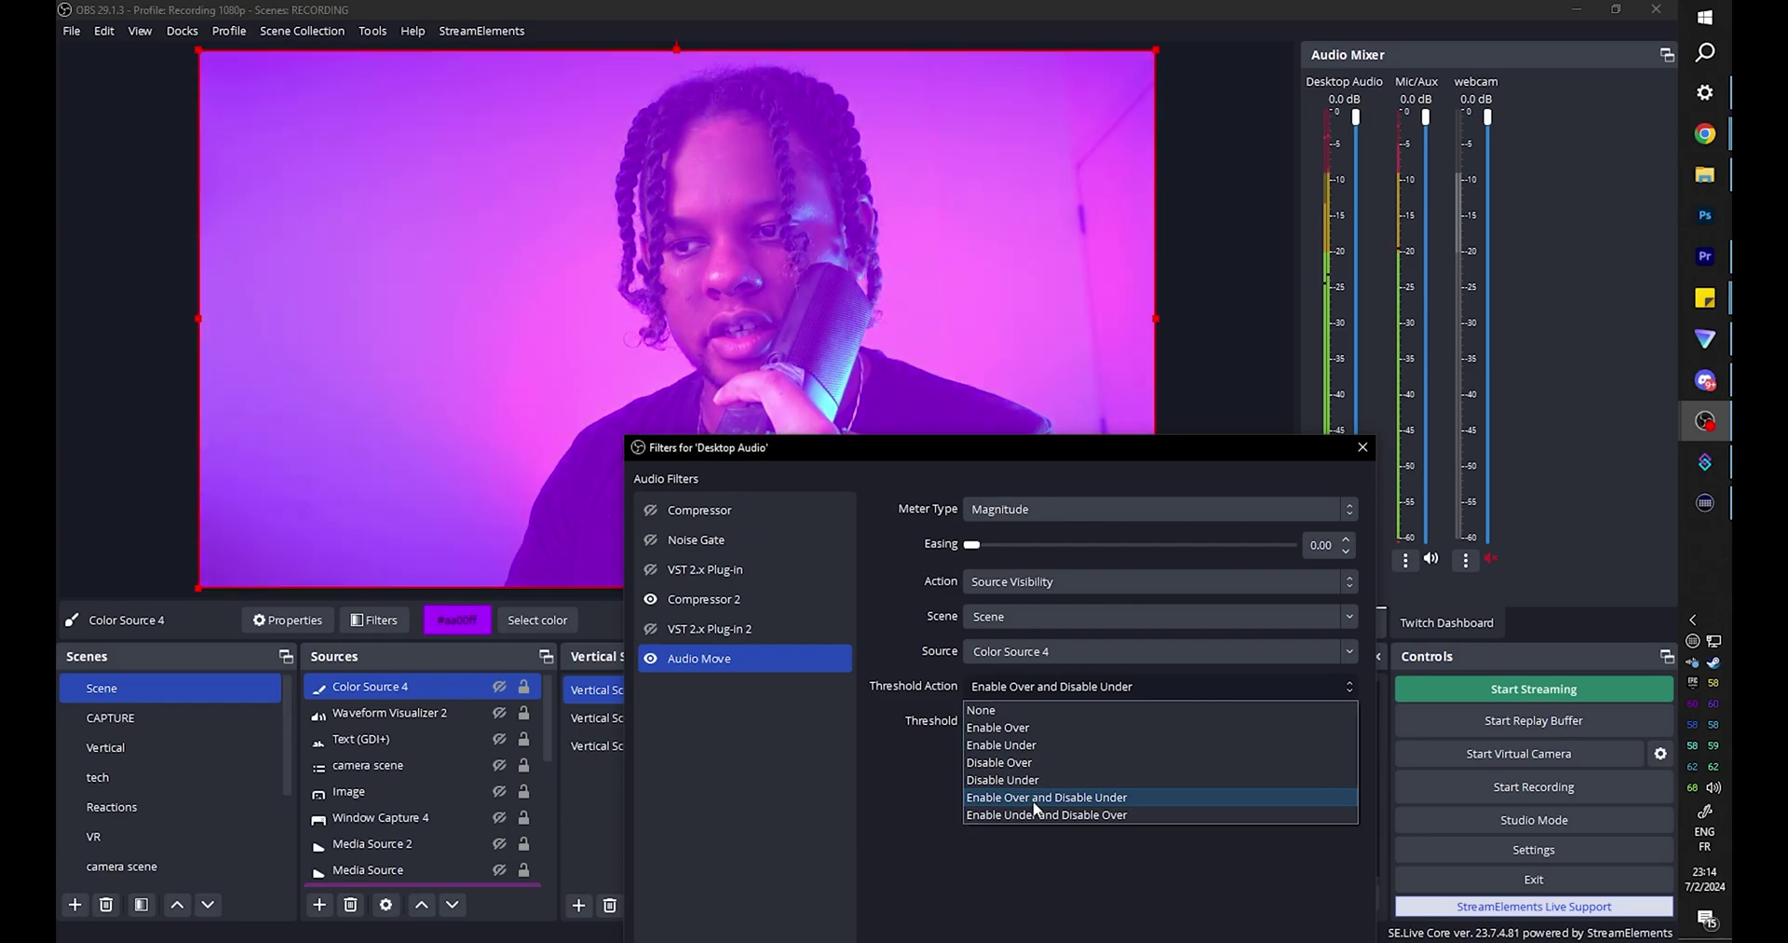
# Keep Enable Over and Disable Under with the threshold at about 10.11
pyautogui.click(1036, 800)
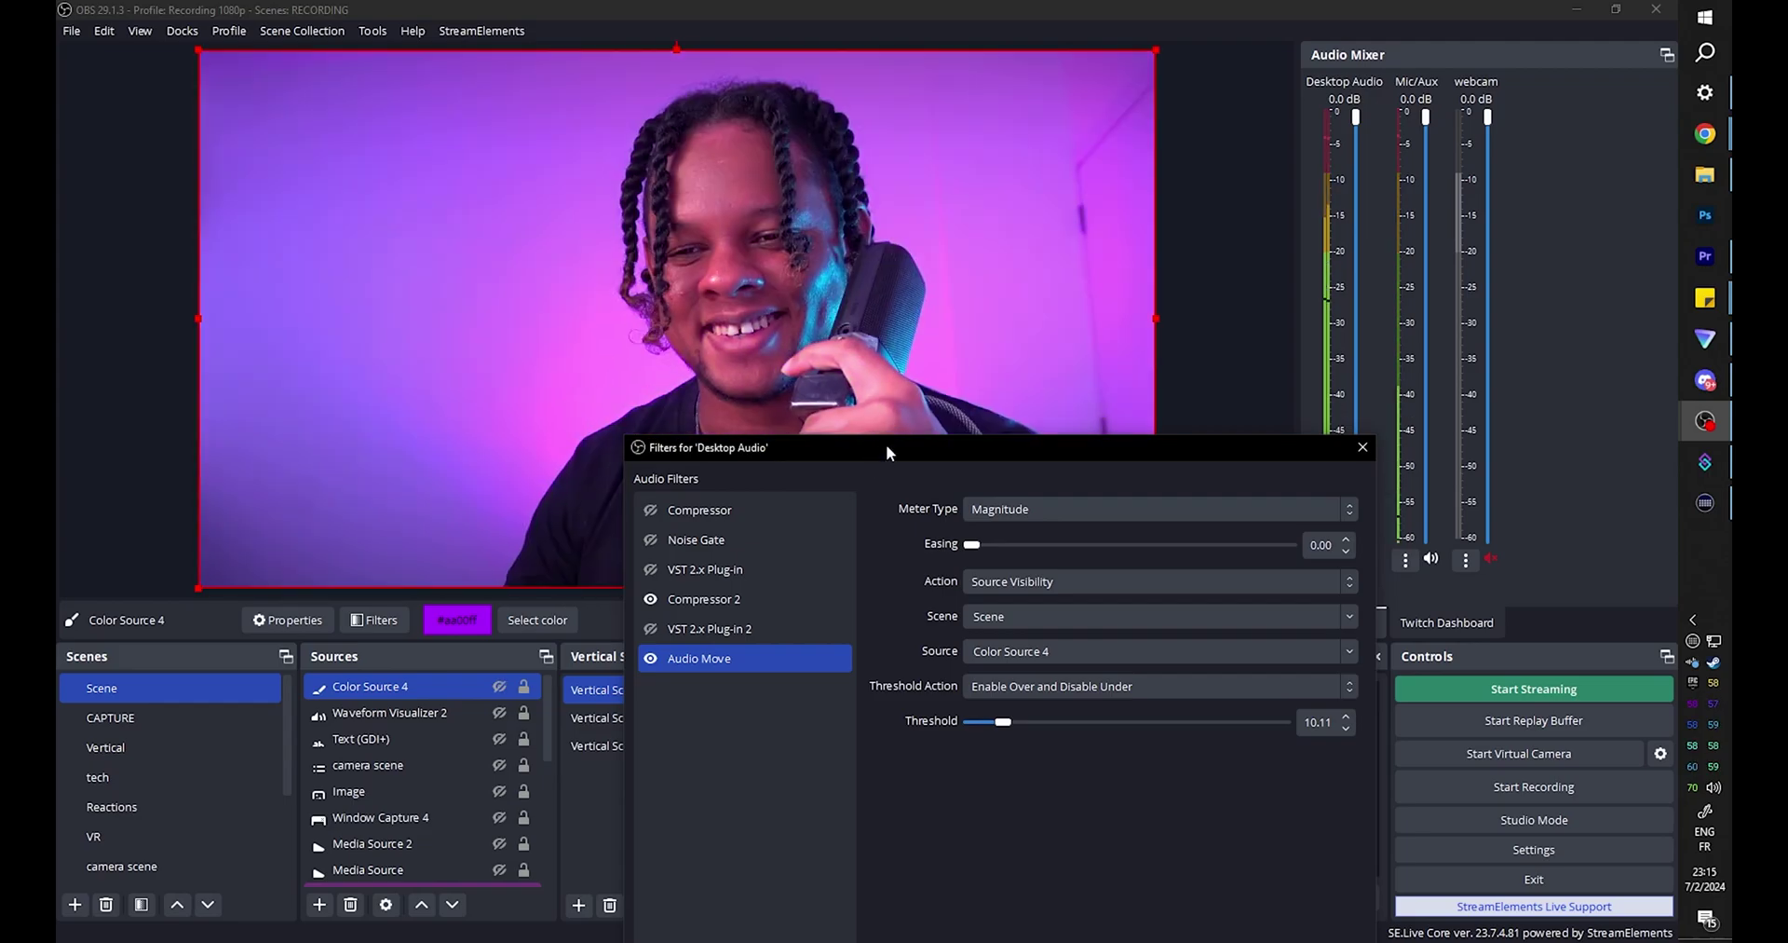
# Enable Color Source 4's hue-rotation shader filter and lower its speed to 46.6
pyautogui.click(376, 620)
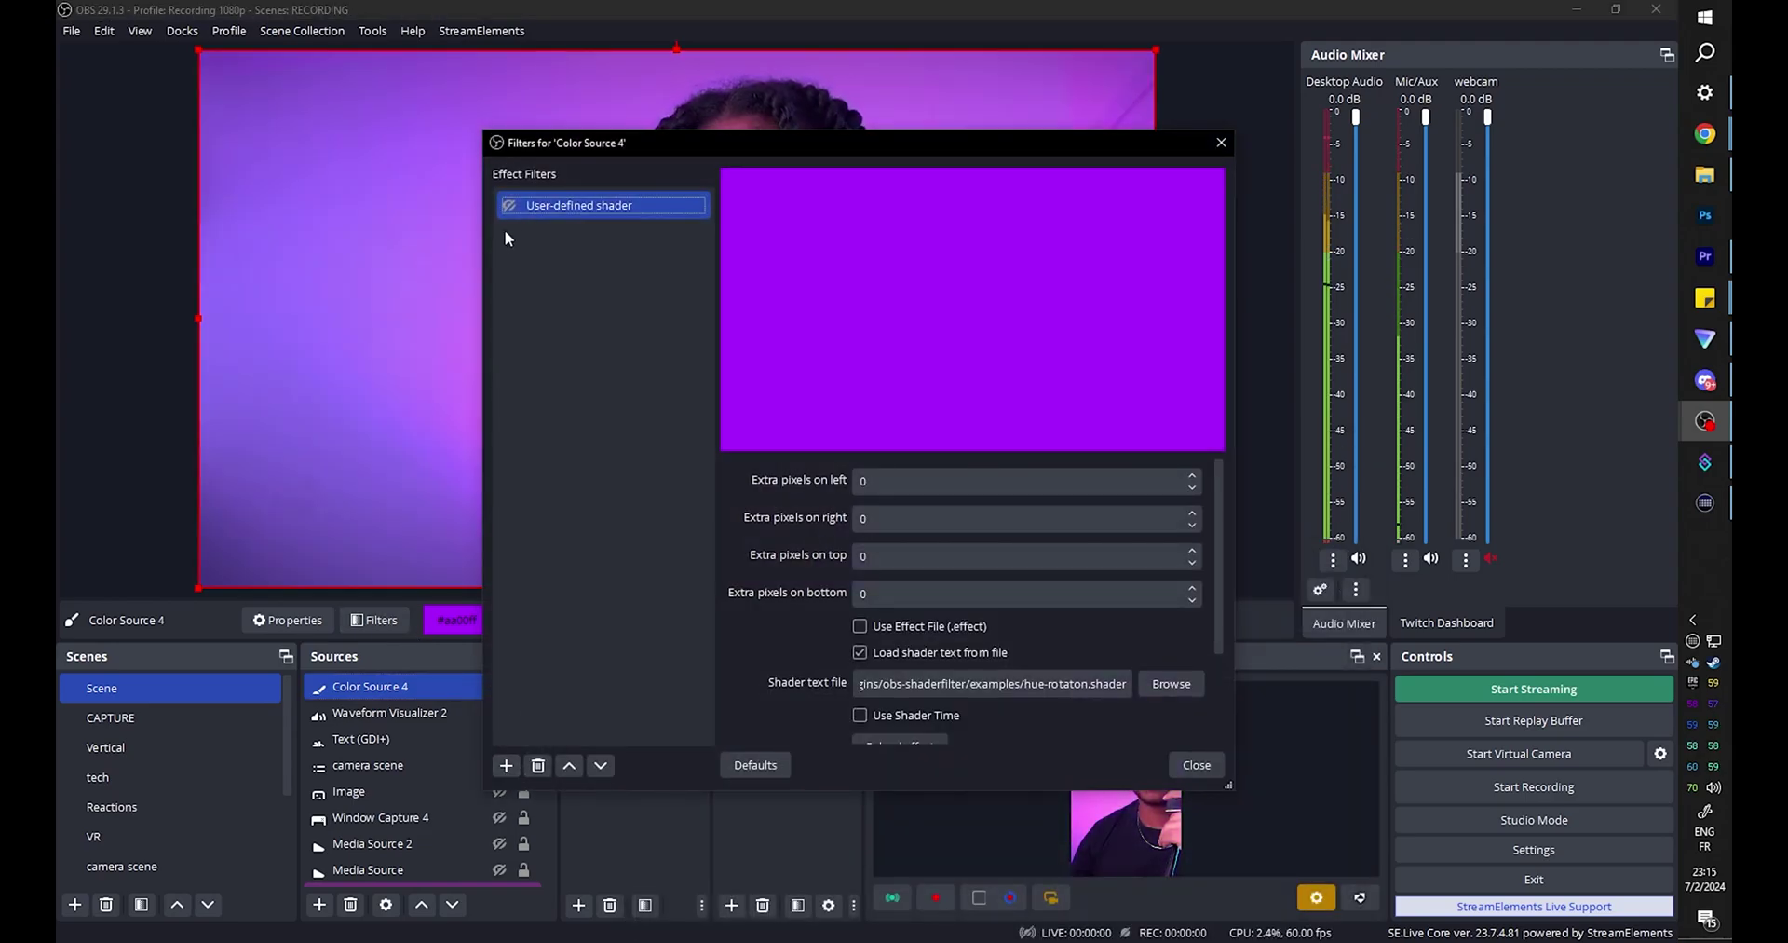
pyautogui.click(508, 205)
pyautogui.moveTo(782, 146); pyautogui.dragTo(1294, 156)
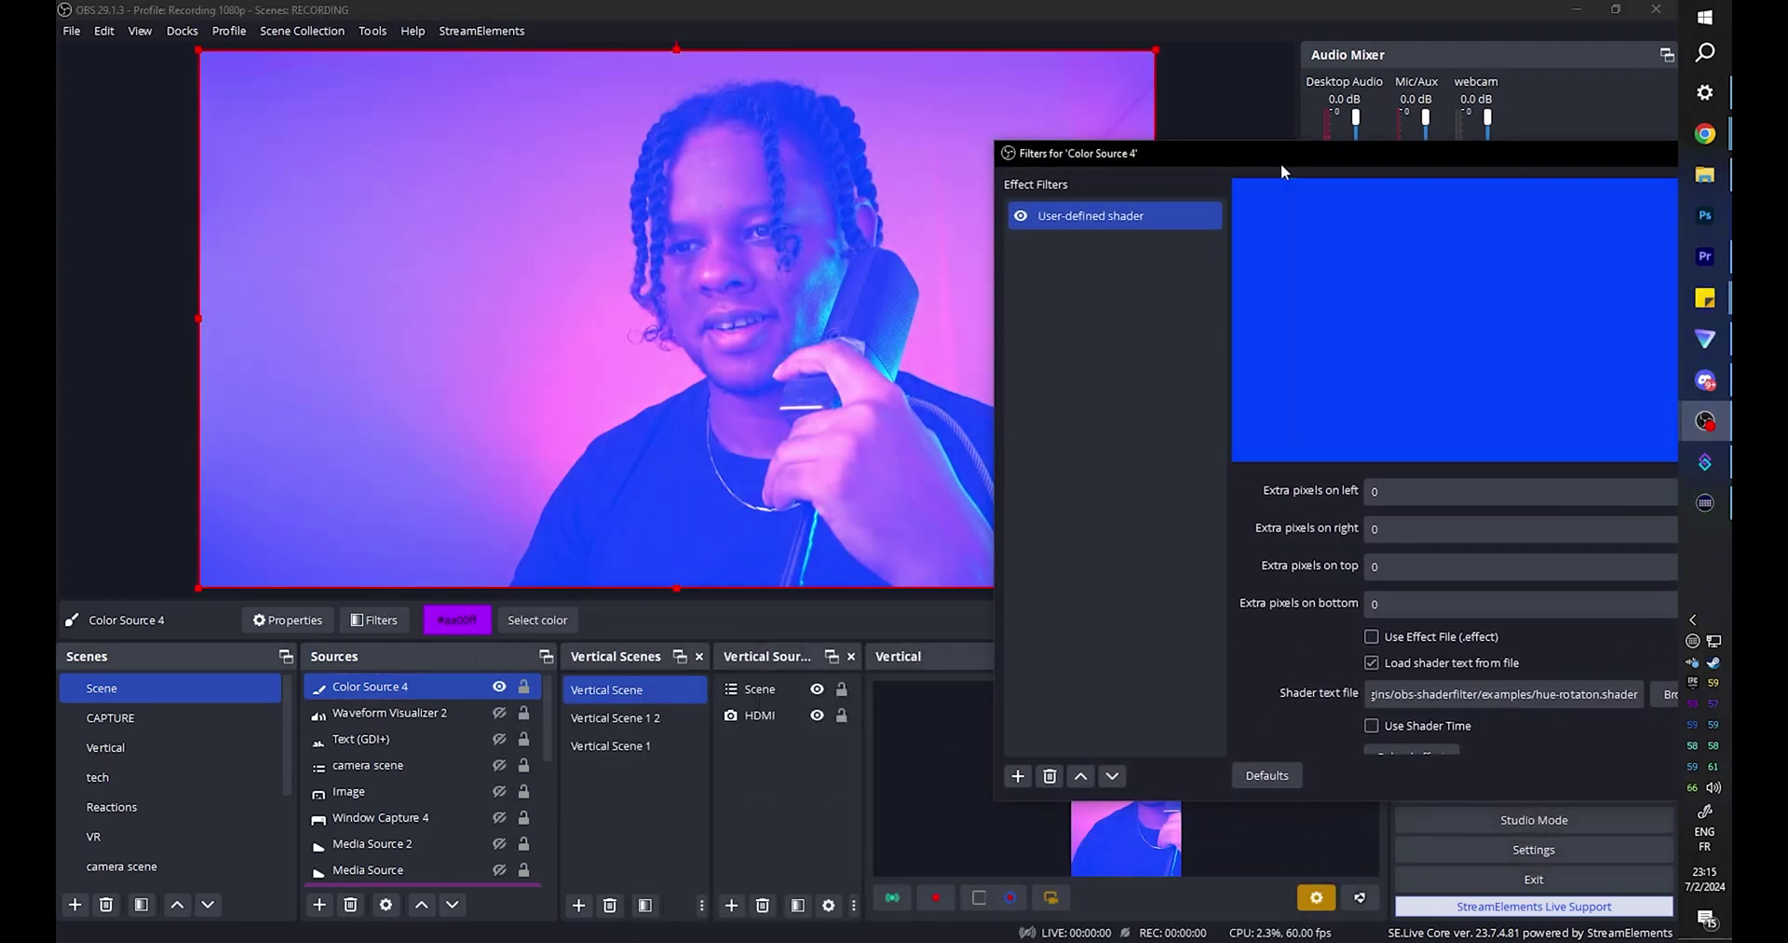
pyautogui.scroll(-2, 1293, 663)
pyautogui.moveTo(1571, 667); pyautogui.dragTo(1495, 673)
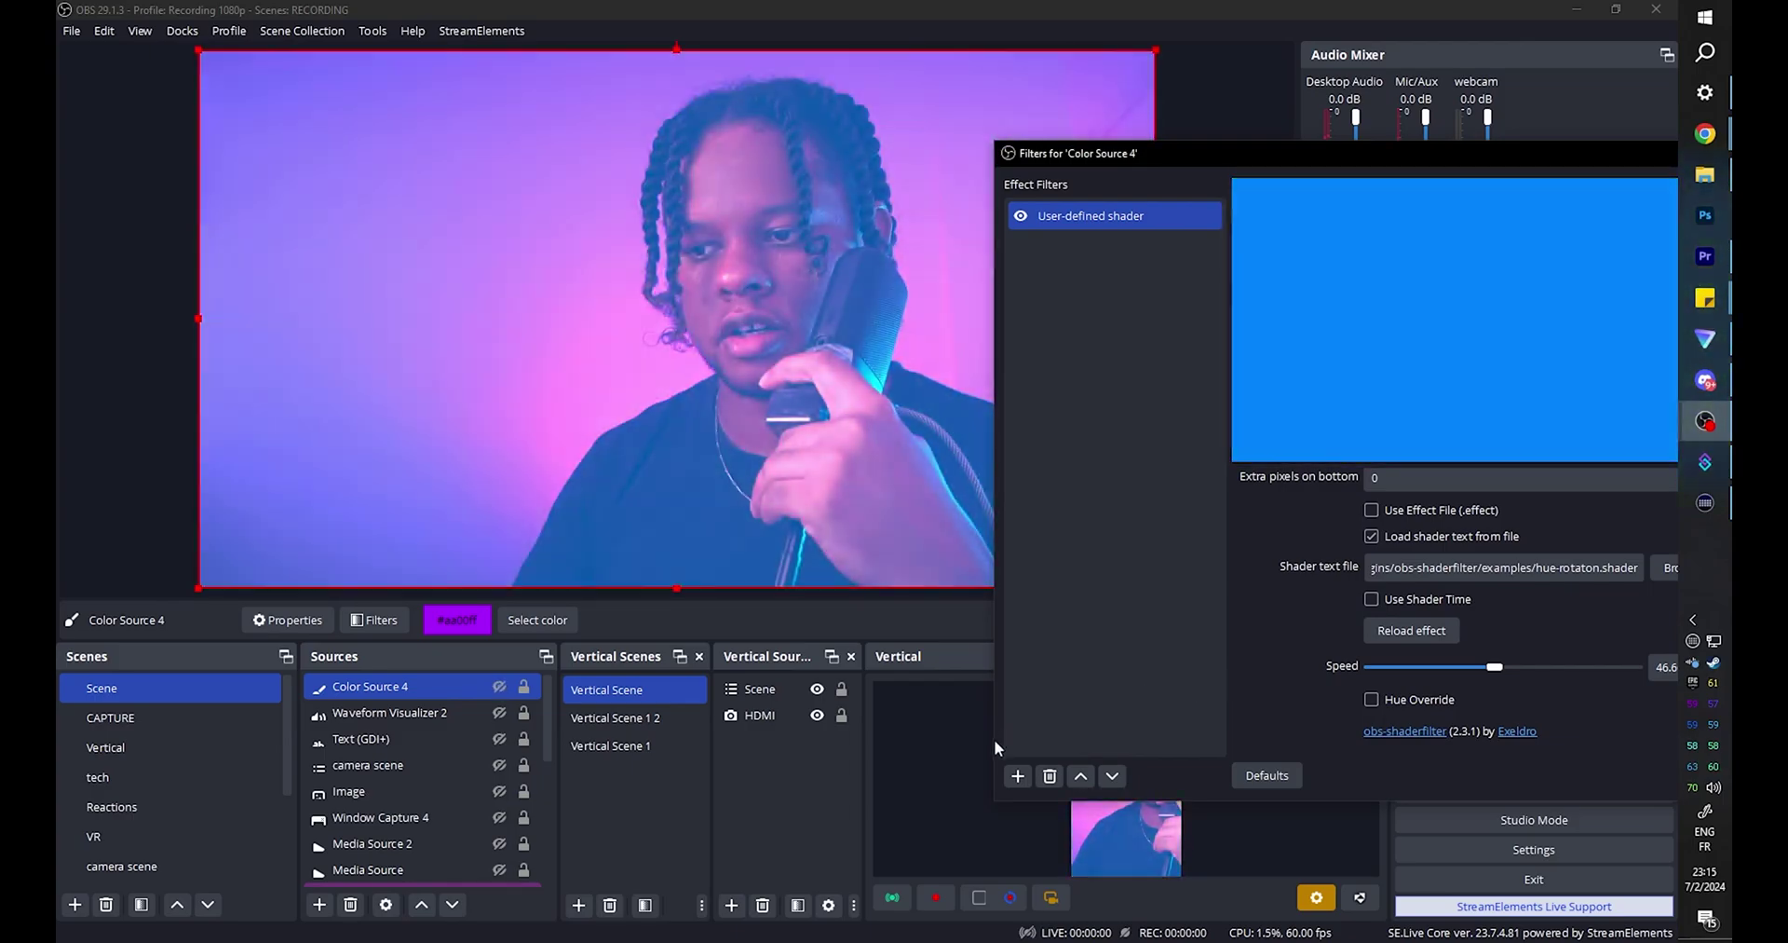
# Add a Color Correction filter to Color Source 4 with opacity lowered to about 0.37
pyautogui.click(1018, 775)
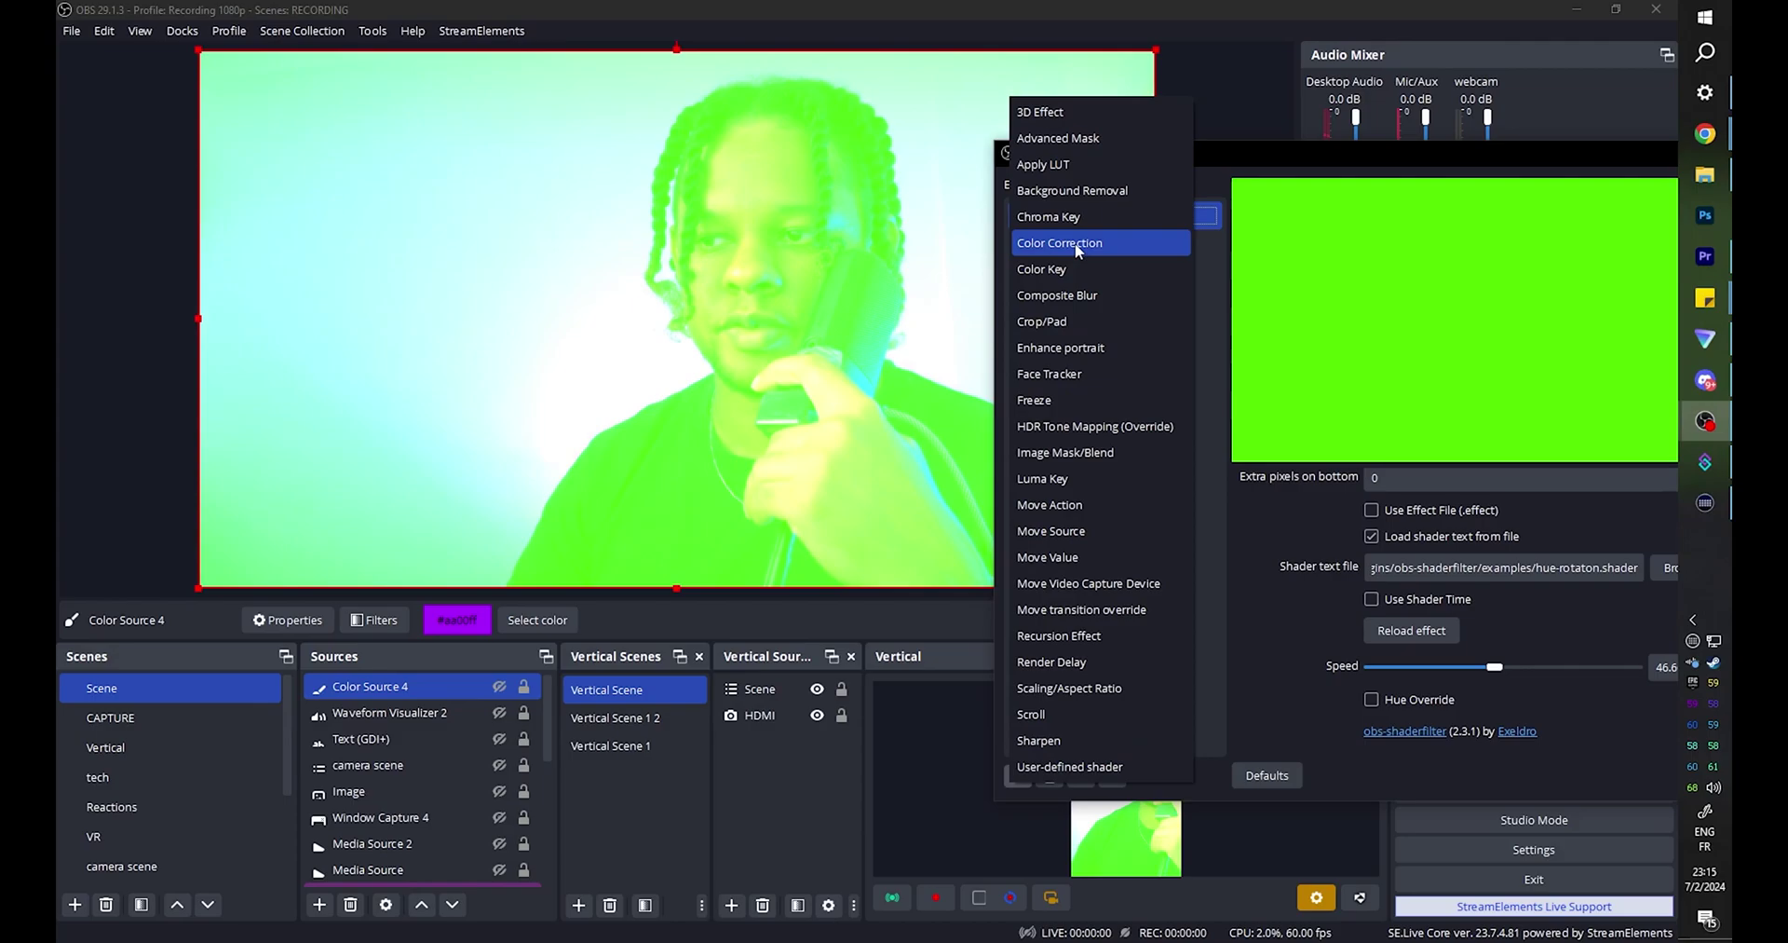
pyautogui.click(1072, 242)
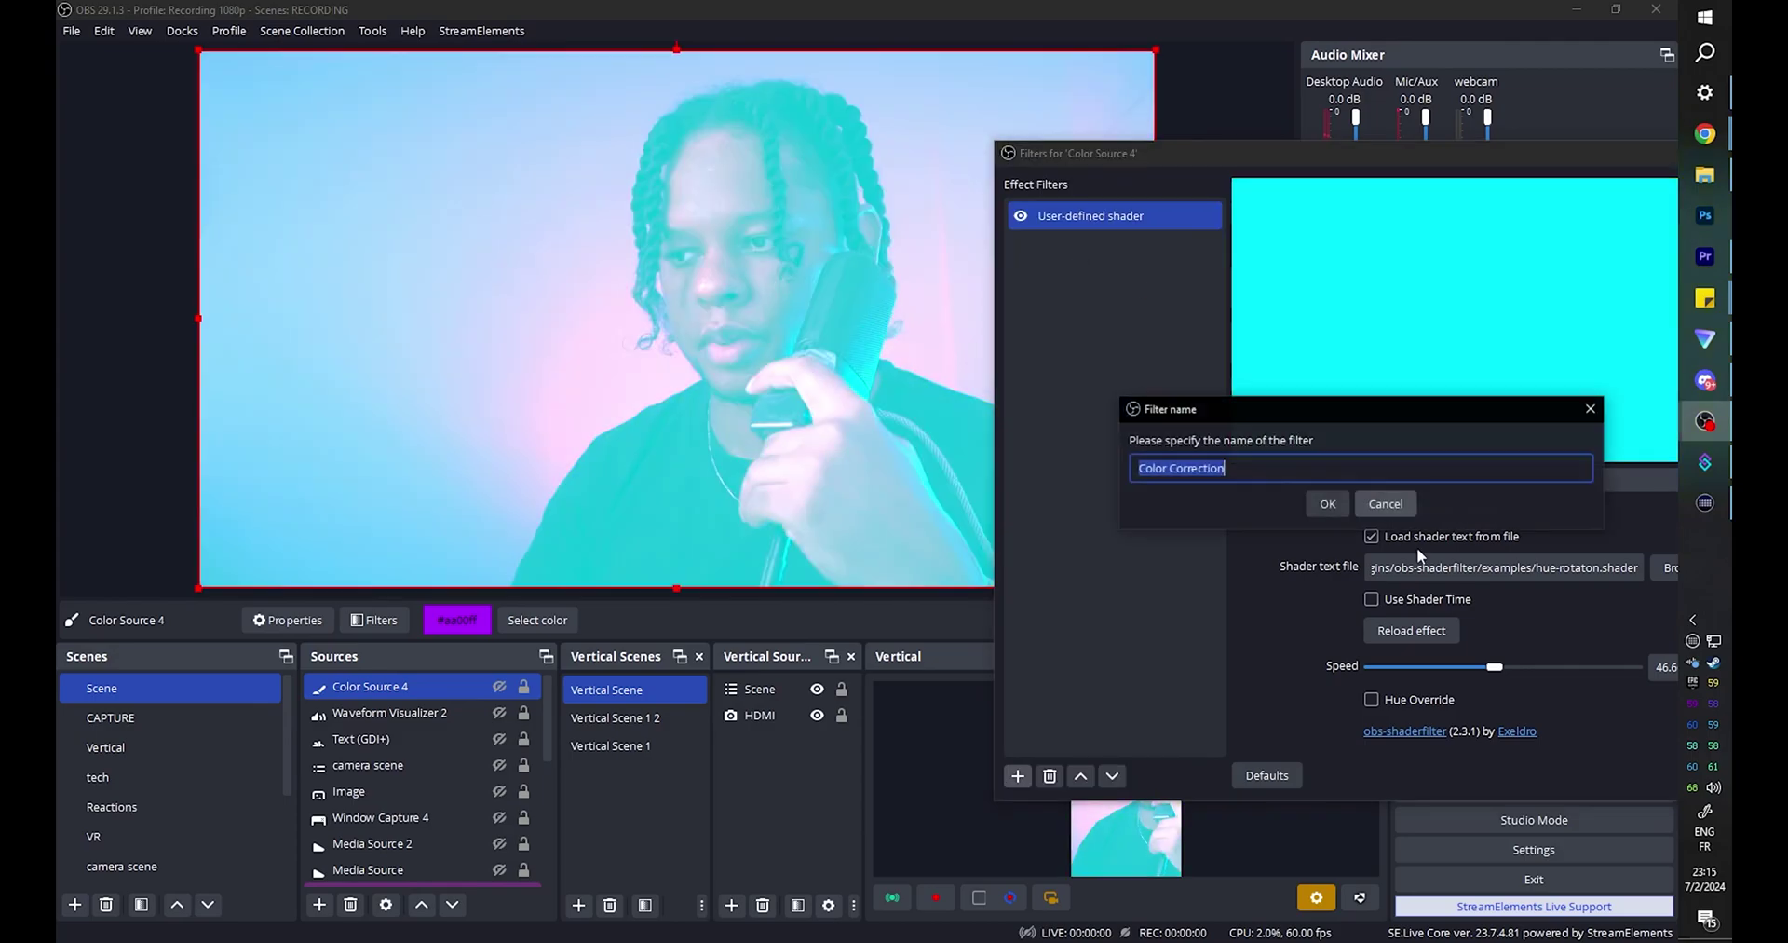
pyautogui.click(1317, 503)
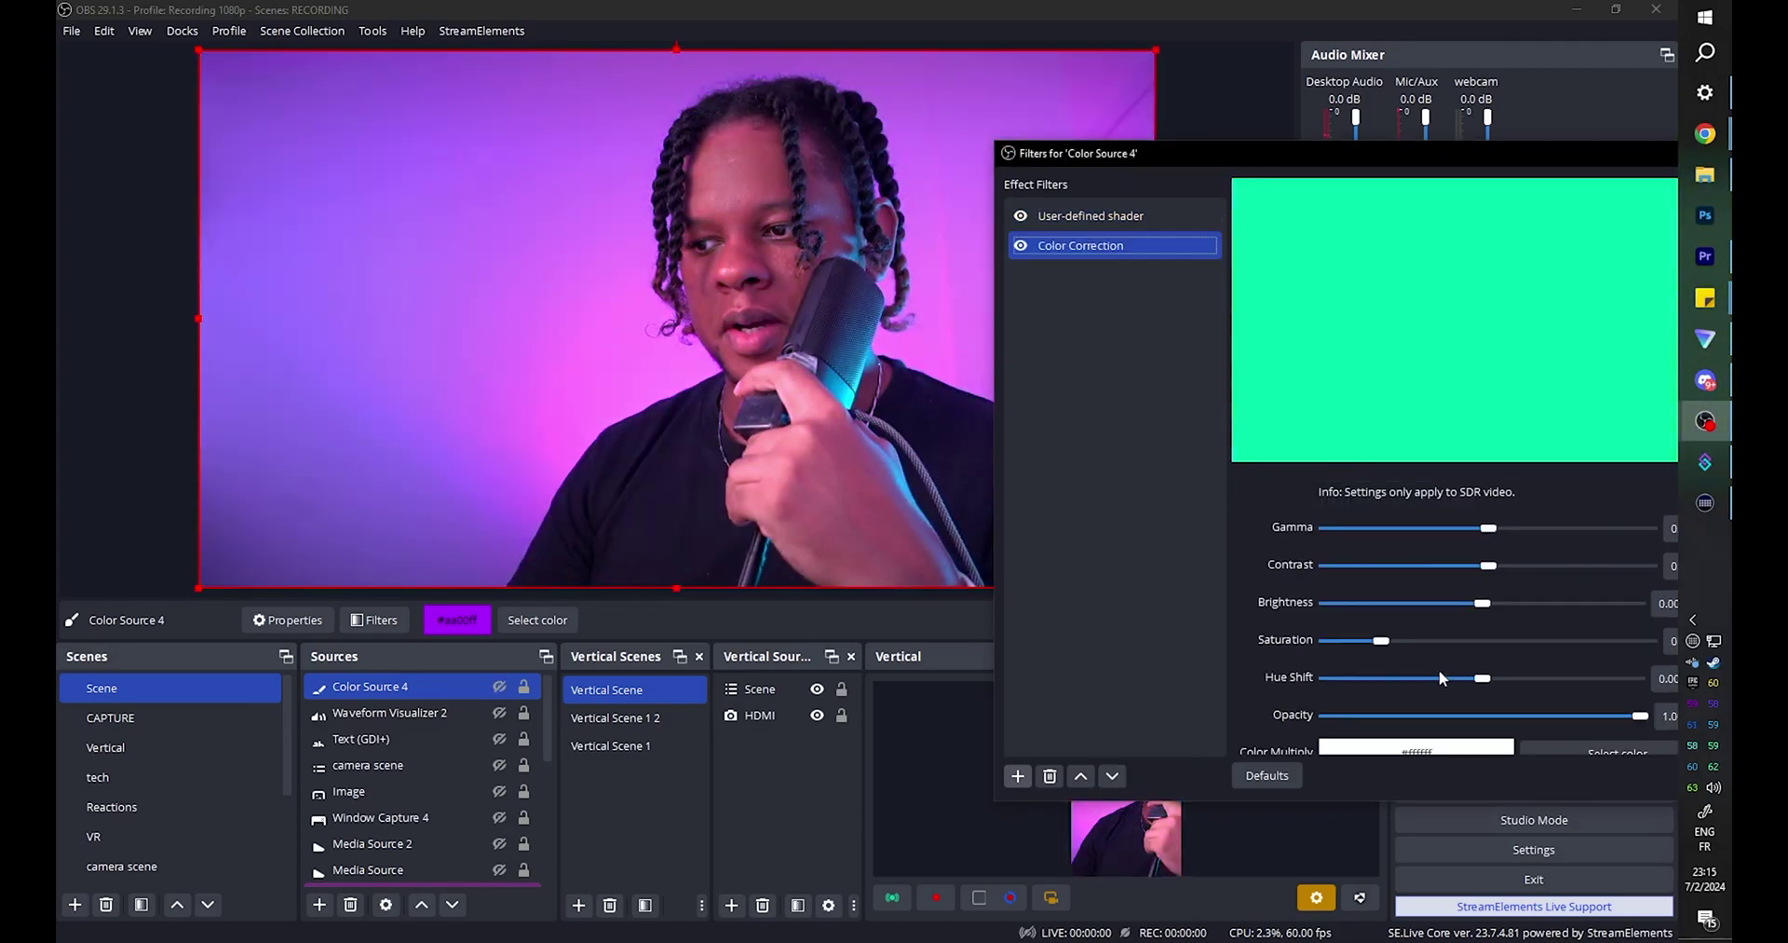
pyautogui.moveTo(1641, 720); pyautogui.dragTo(1442, 723)
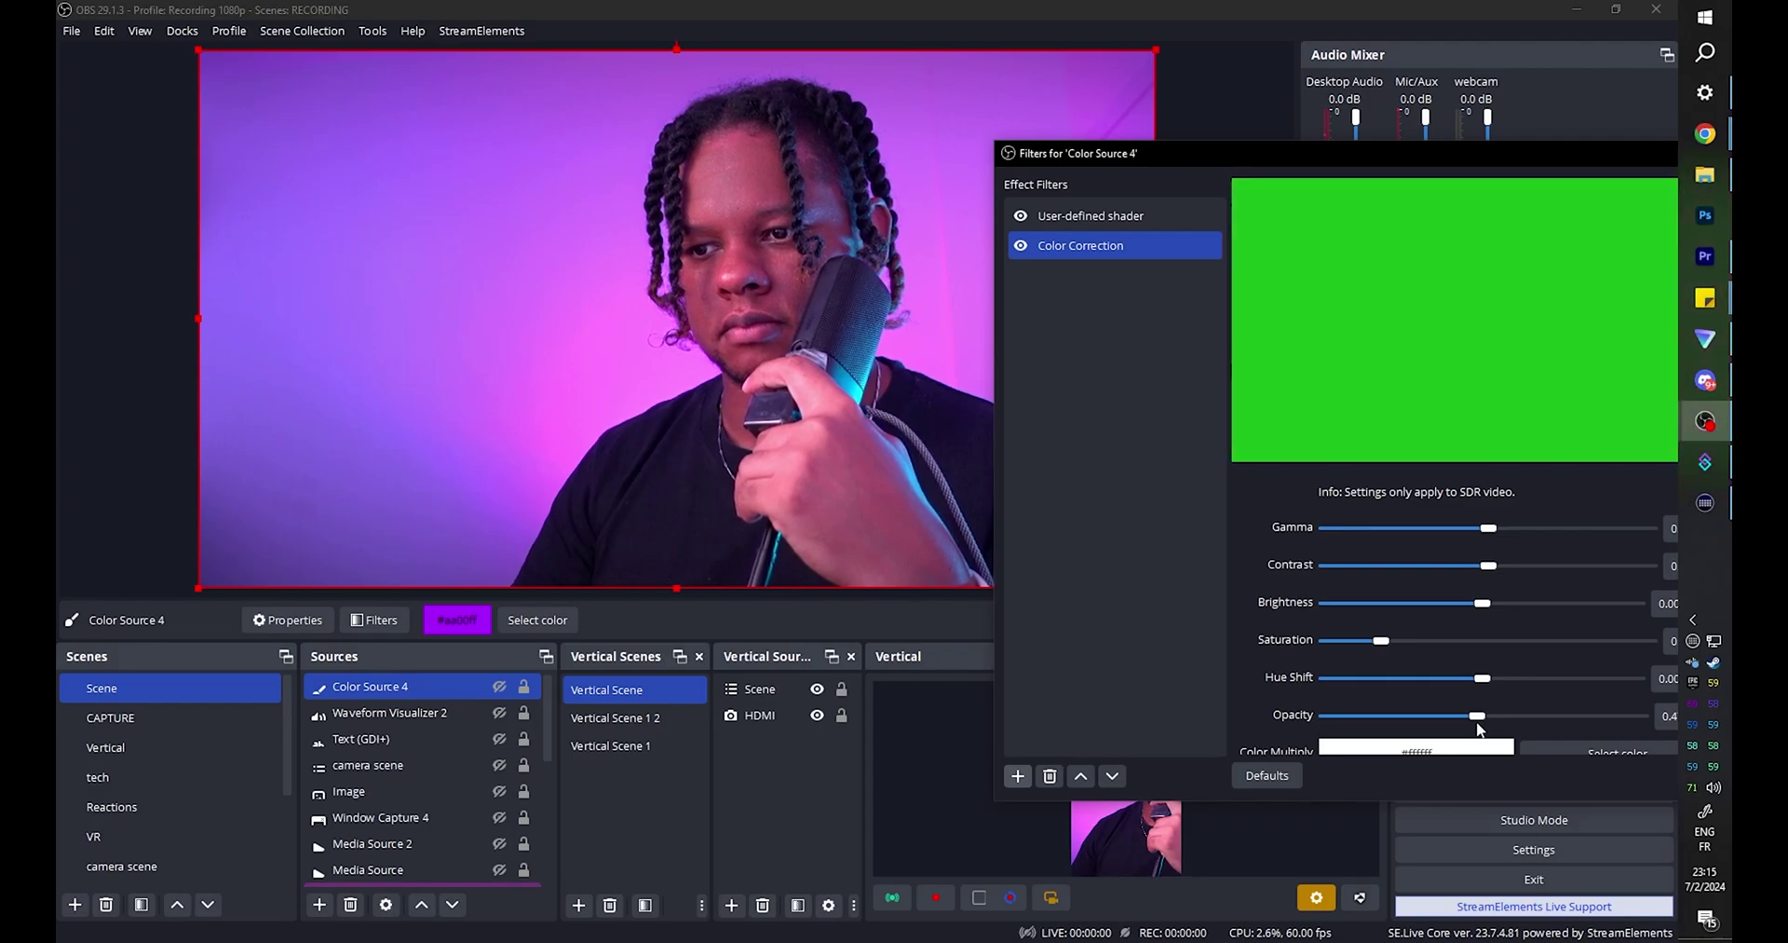
pyautogui.moveTo(1211, 153); pyautogui.dragTo(1098, 601)
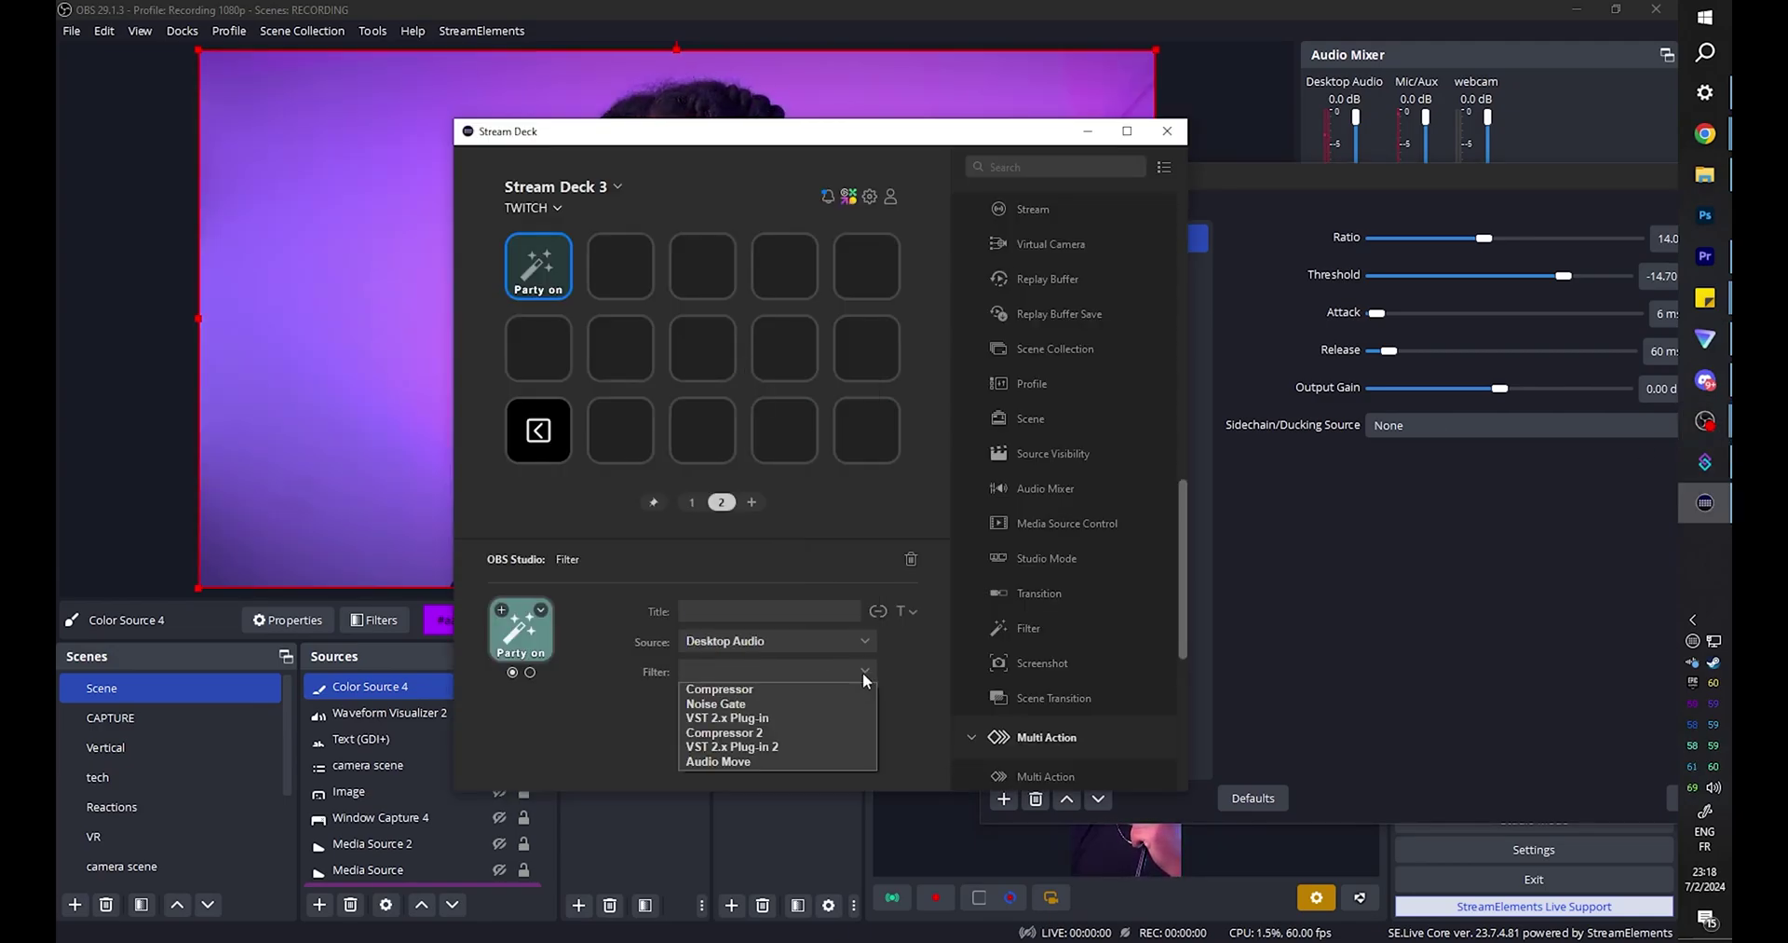
# Choose Audio Move as the filter the key toggles on Desktop Audio
pyautogui.click(751, 762)
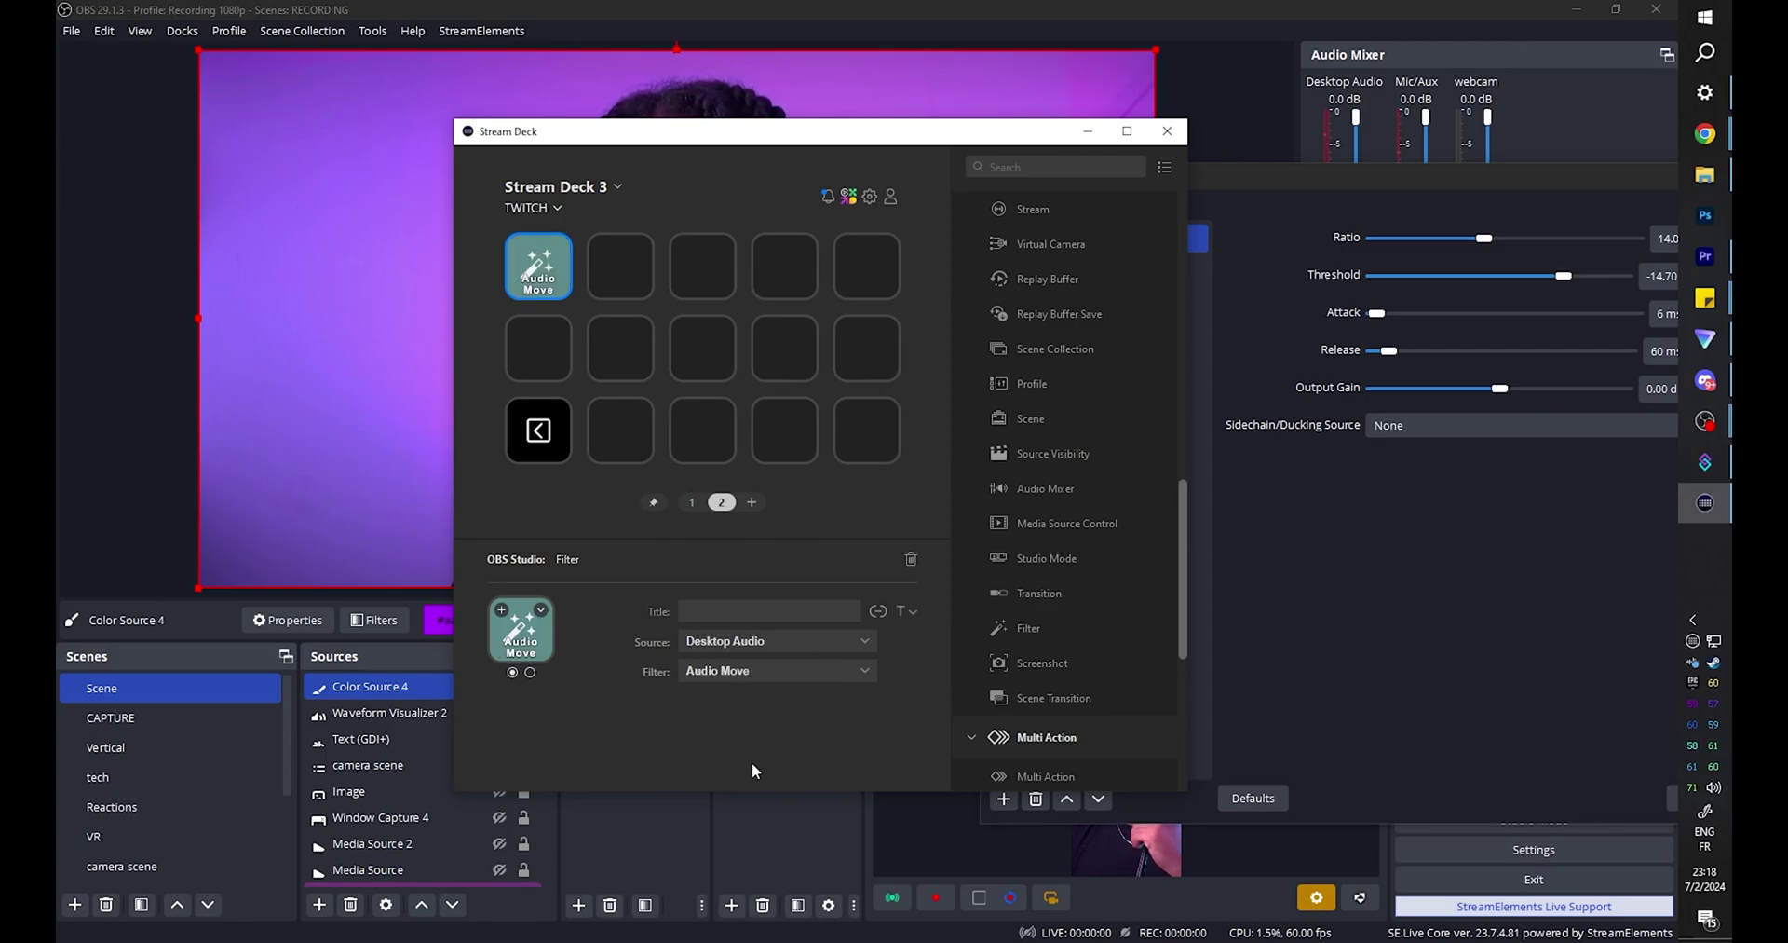